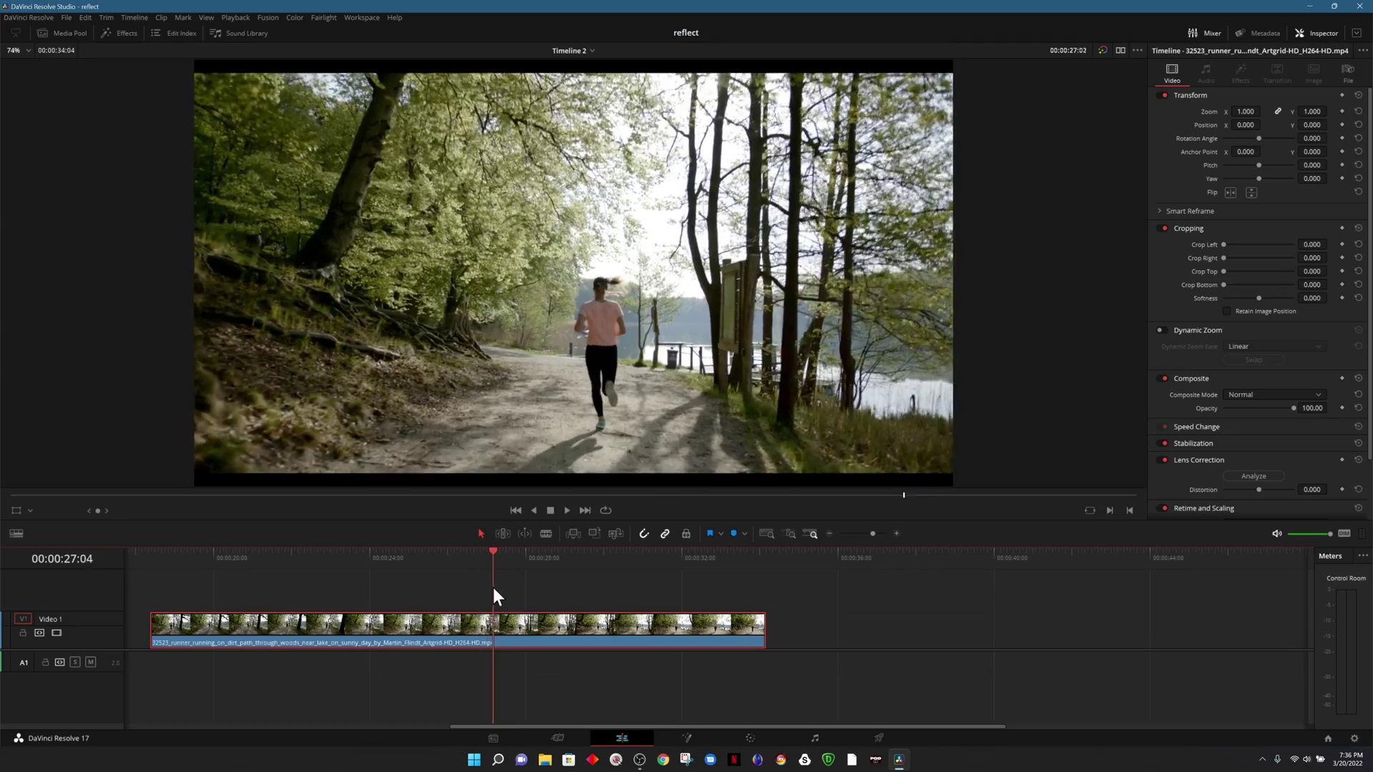
Step: Trim the runner clip's end to the playhead and its start to frame 19:23
left_click_drag(492, 587, 380, 590)
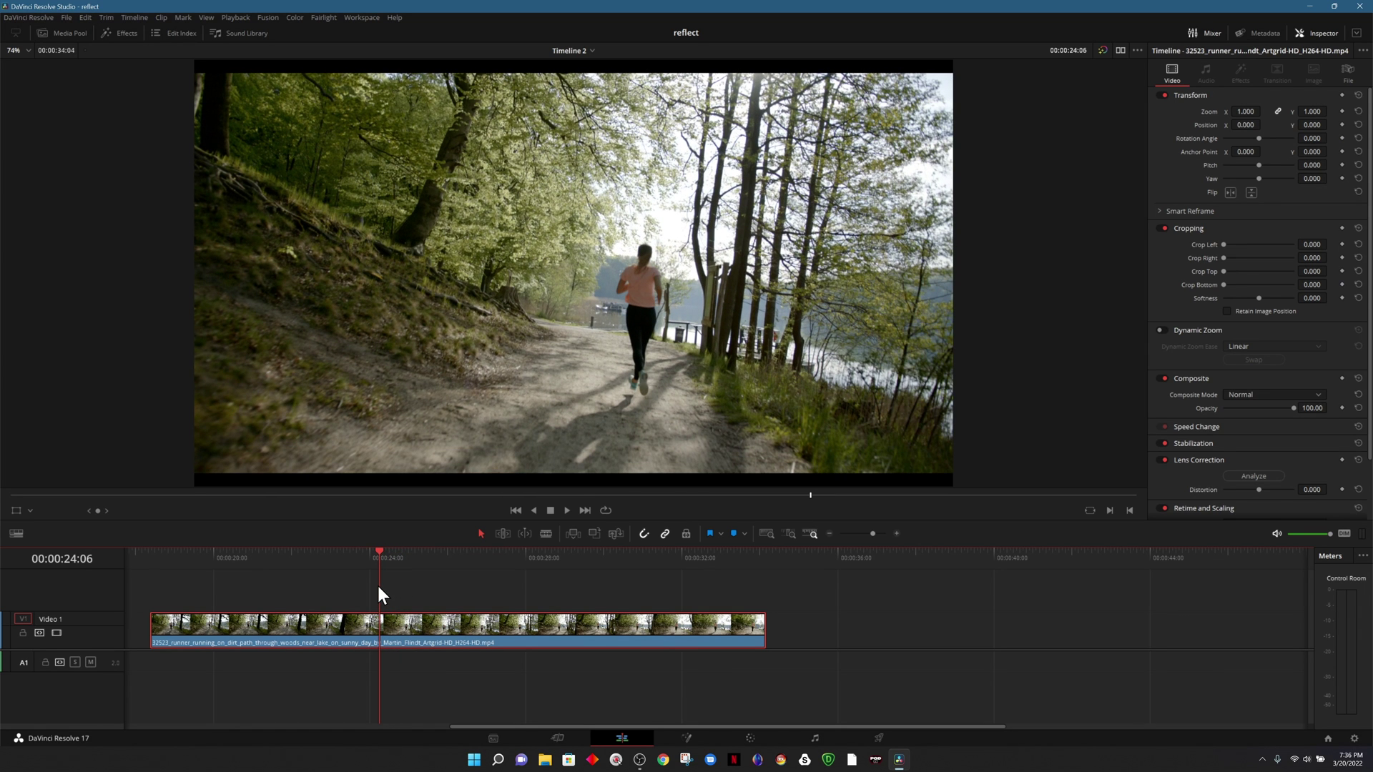
key("shift+]")
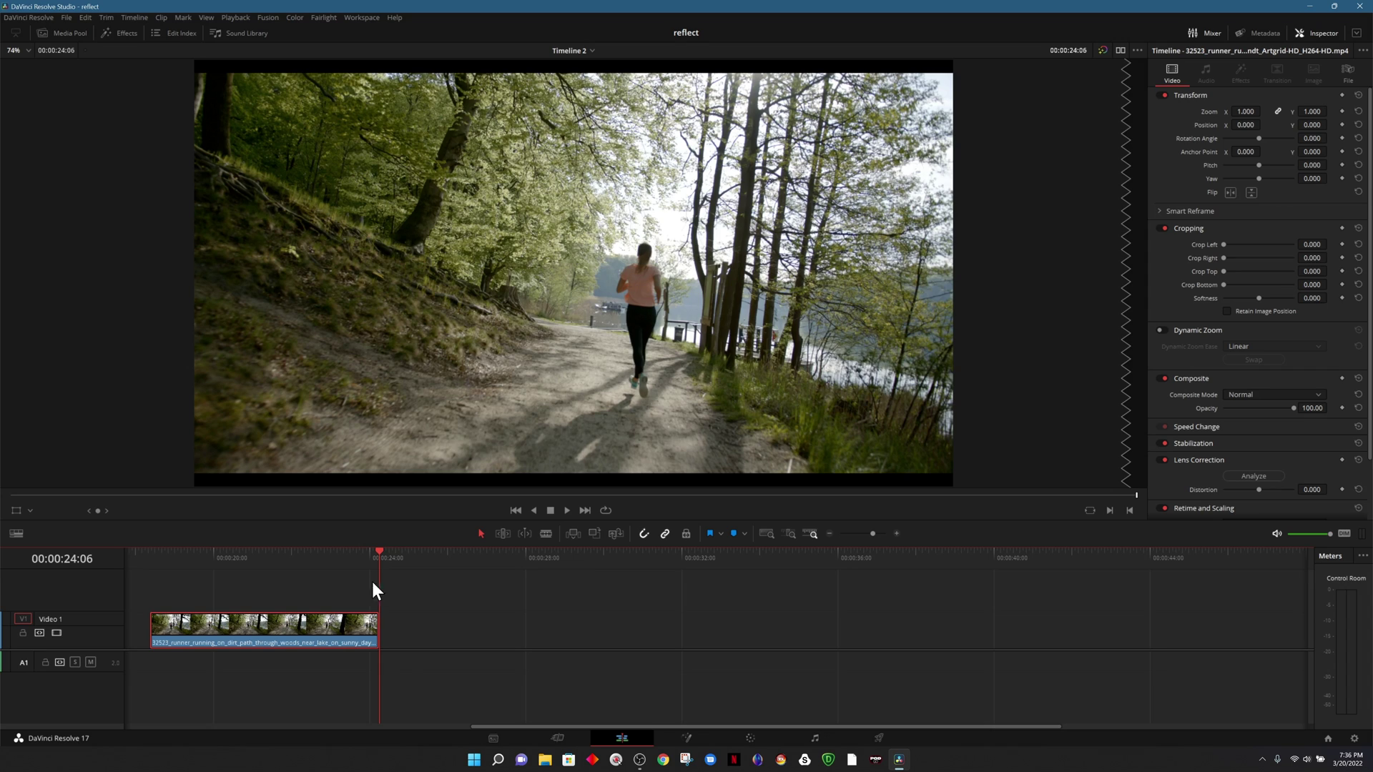
left_click_drag(306, 556, 212, 564)
left_click_drag(151, 625, 212, 626)
Step: Convert the trimmed runner clip into Fusion Clip 1
left_click(301, 636)
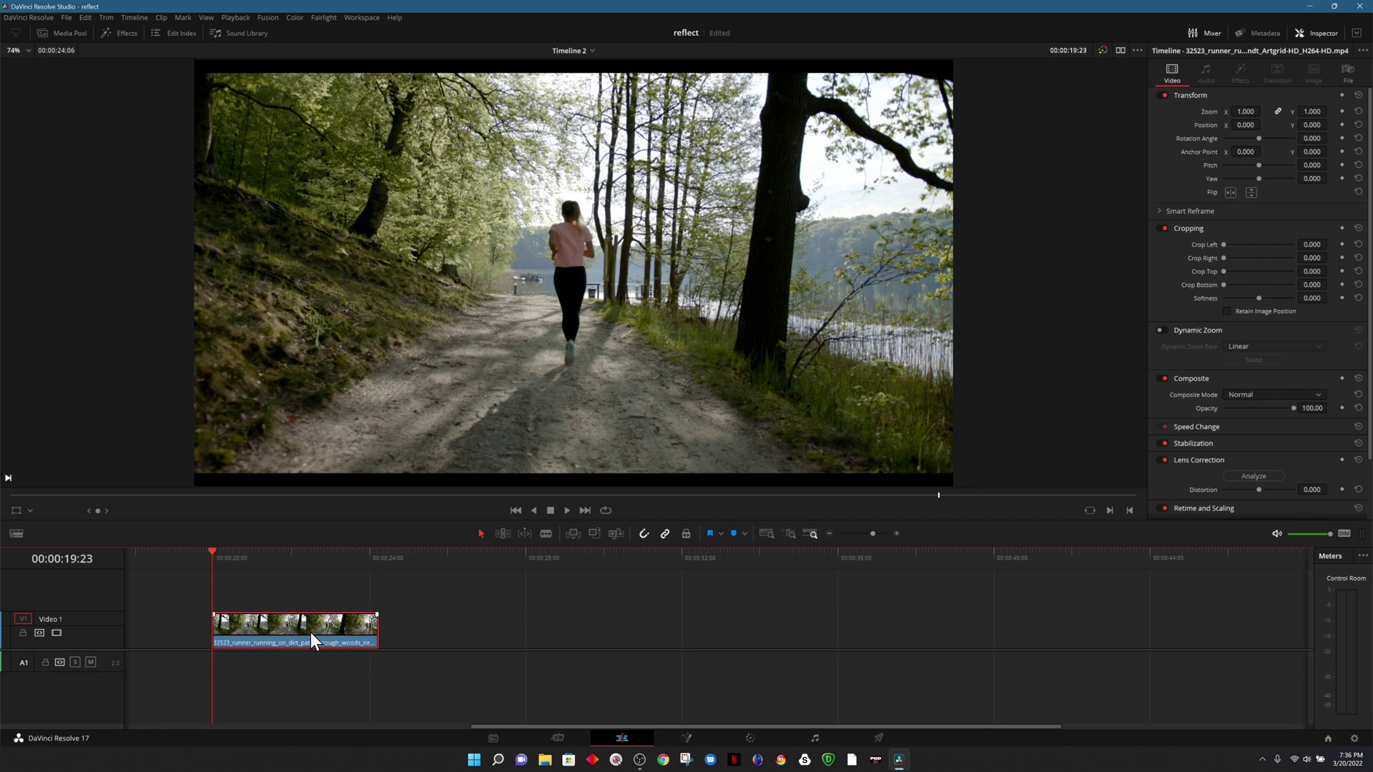
right_click(310, 632)
left_click(368, 317)
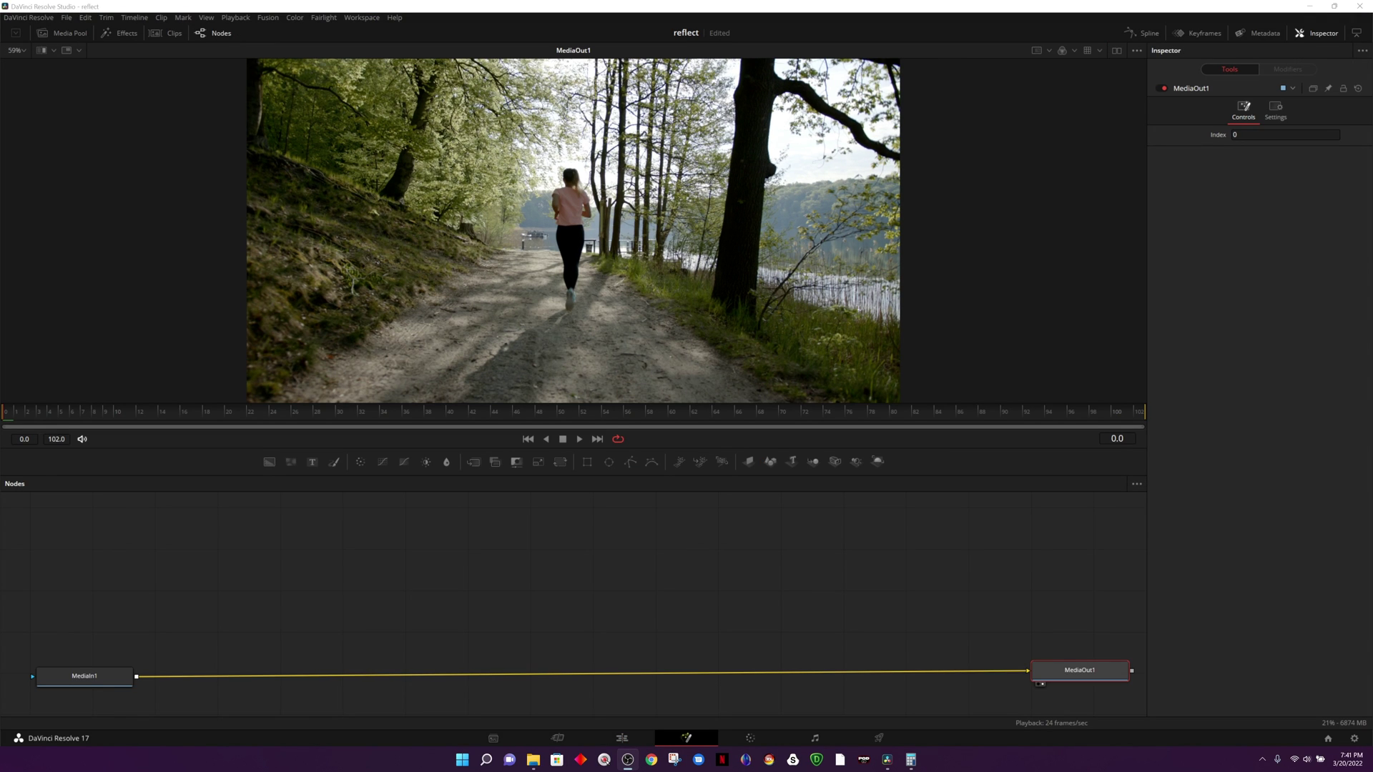
Step: Search 'camera' to add a Camera Tracker node and drop it onto the MediaIn1–MediaOut1 link
left_click(428, 580)
key("shift+space")
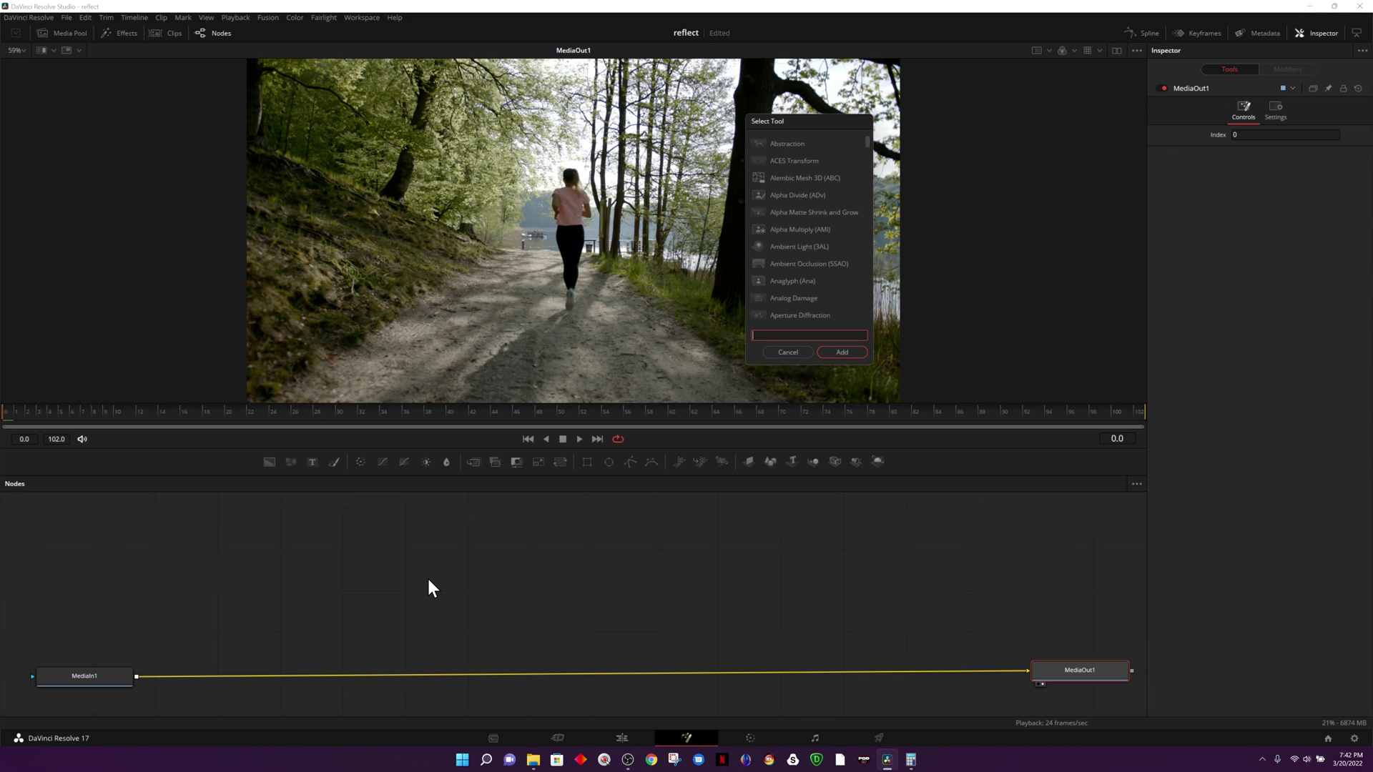
type("camera")
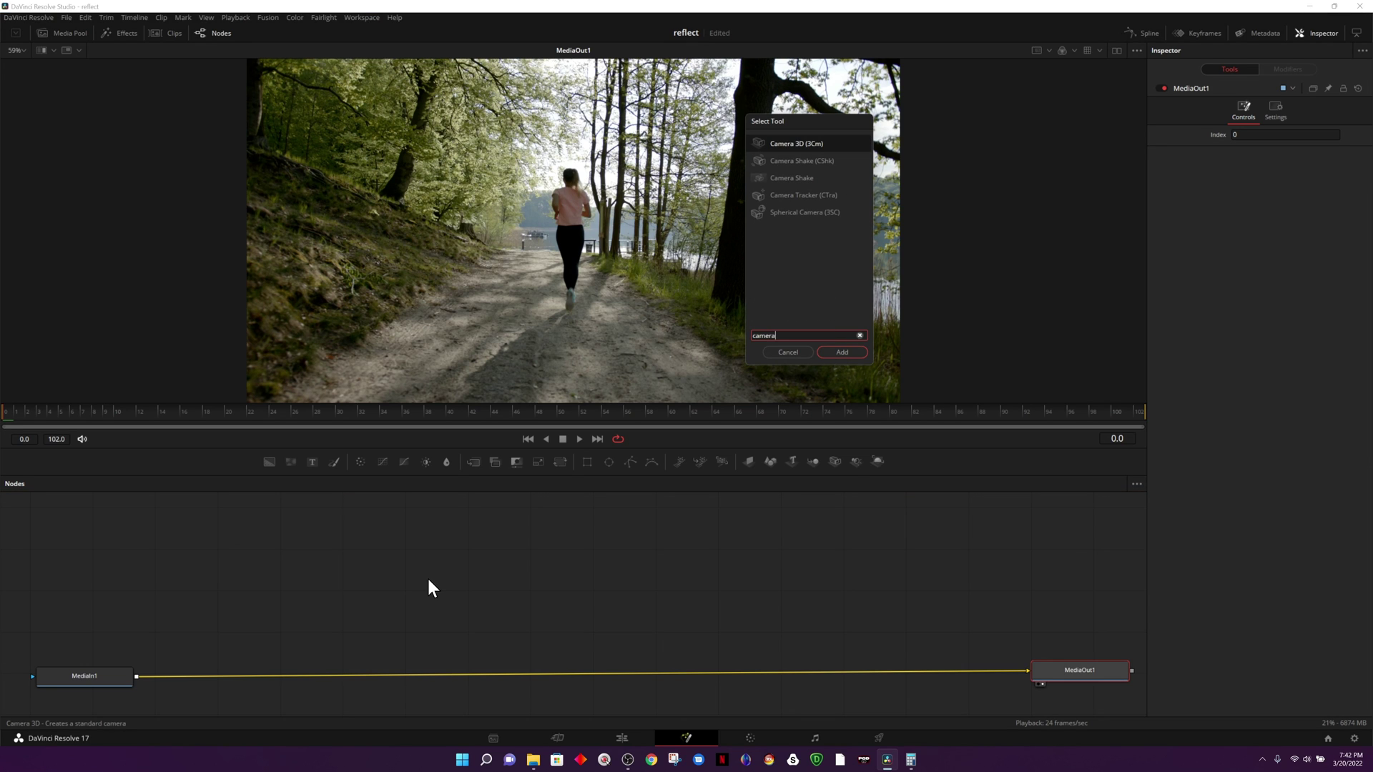
left_click(818, 197)
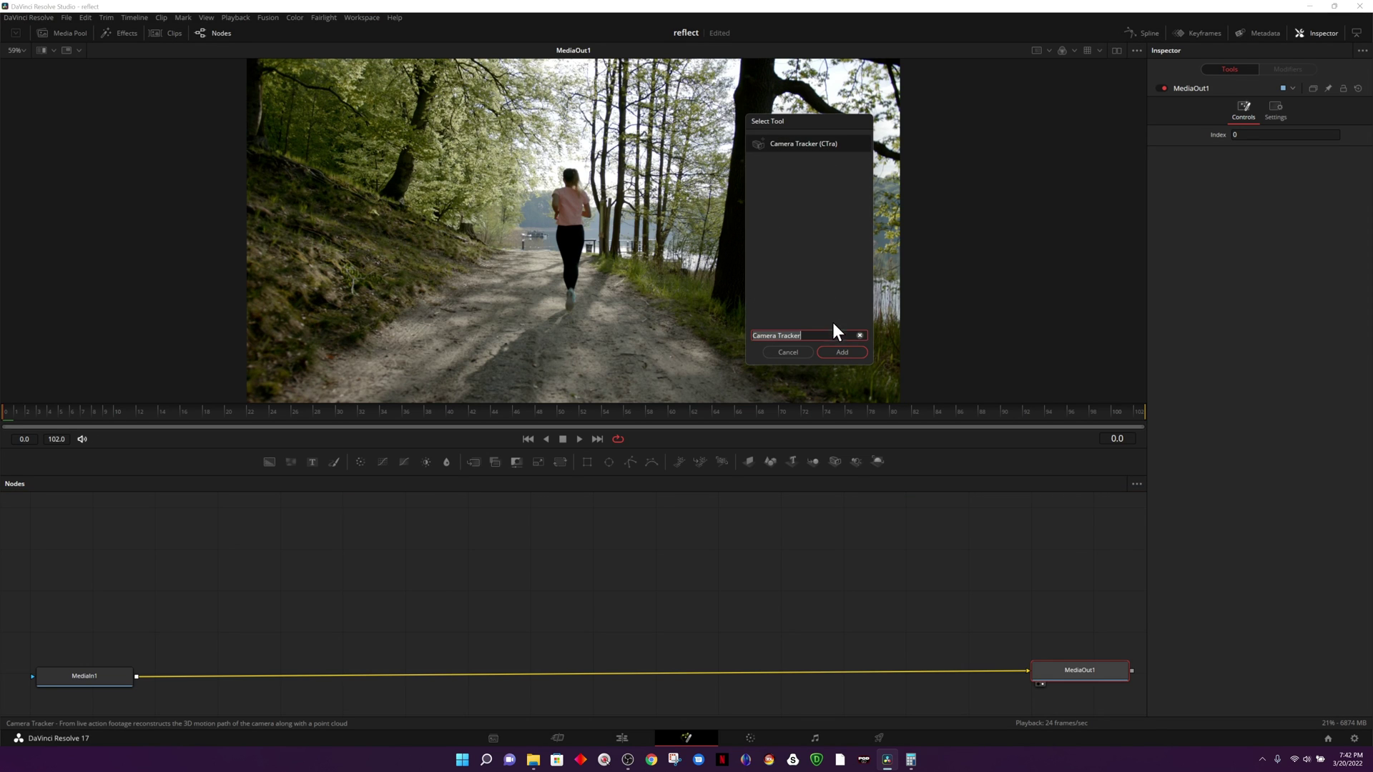
left_click(840, 347)
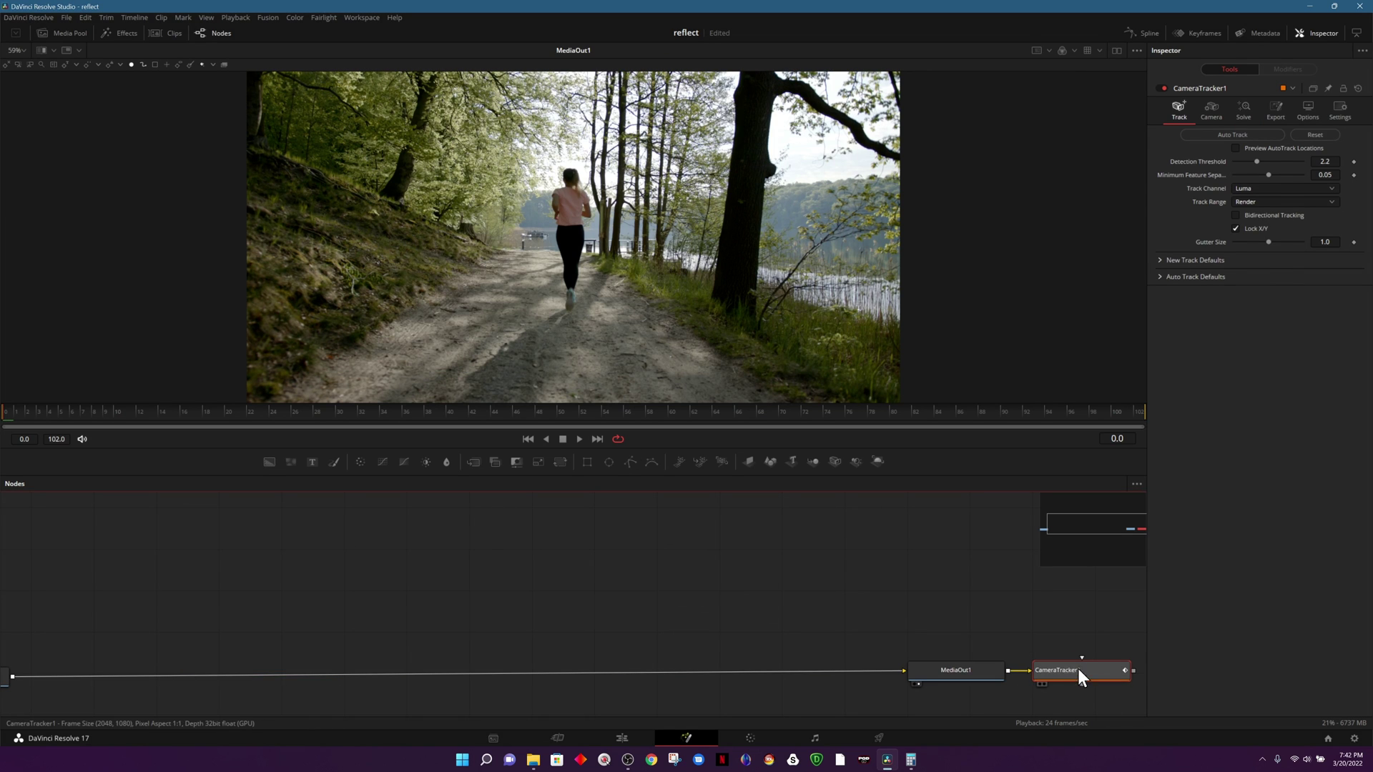
left_click_drag(1051, 671, 294, 674)
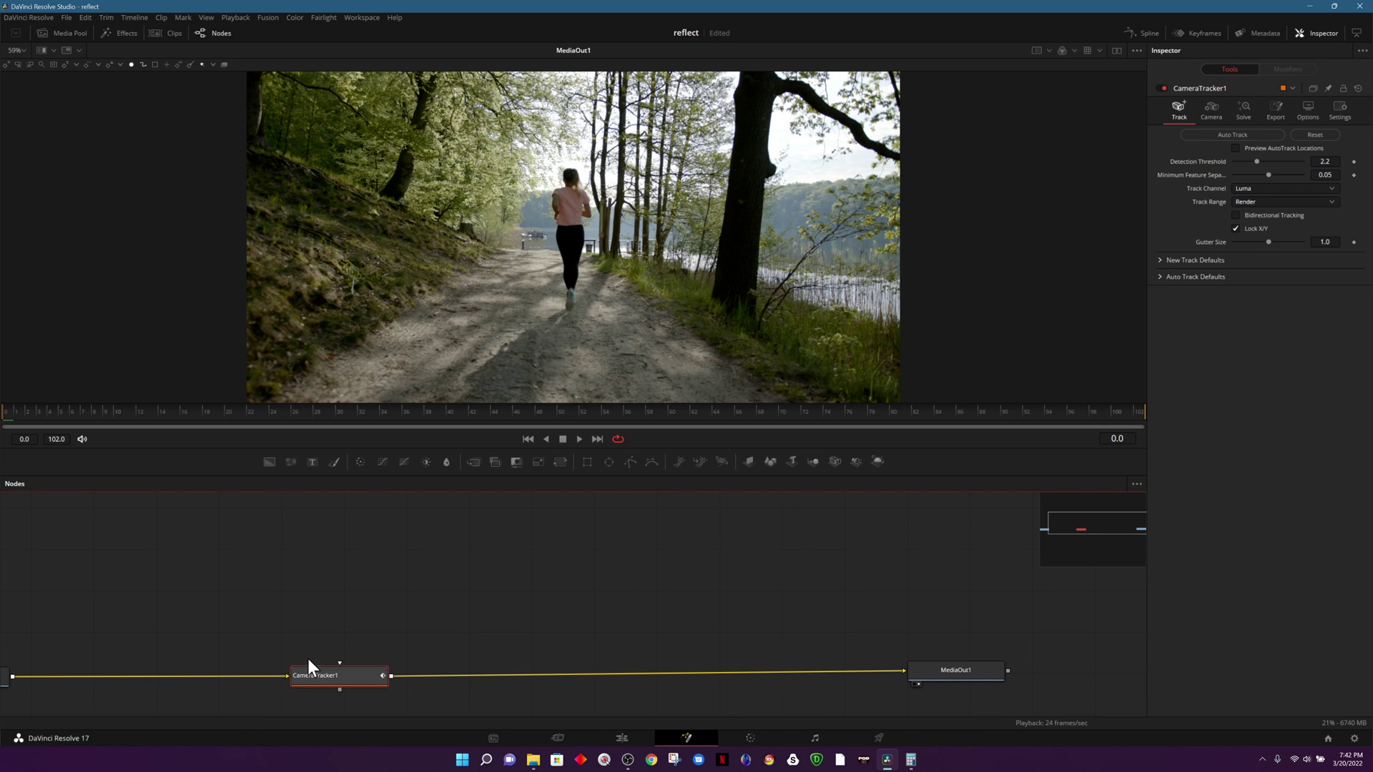
left_click_drag(312, 623, 389, 615)
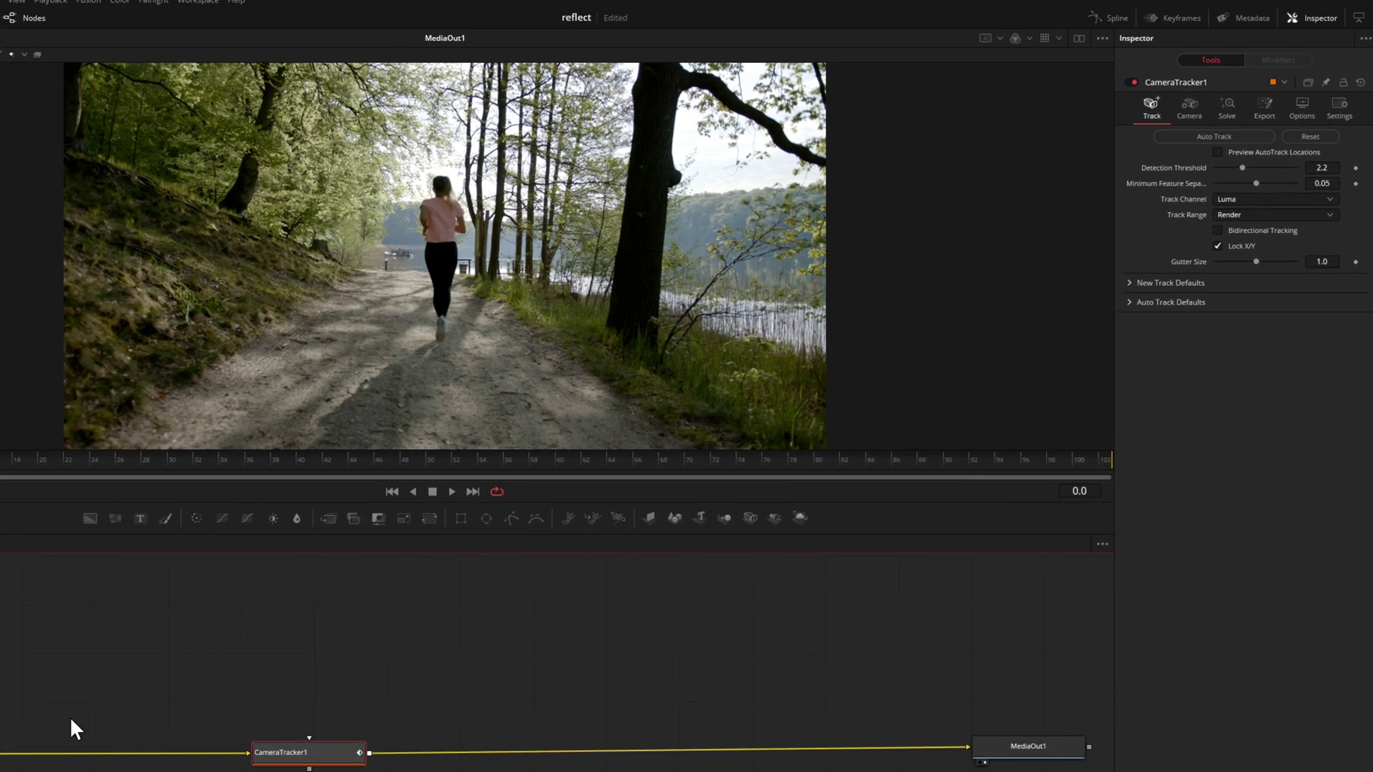
Step: Check CameraTracker1's Camera settings, then Auto Track features across all 102 frames
left_click(1189, 107)
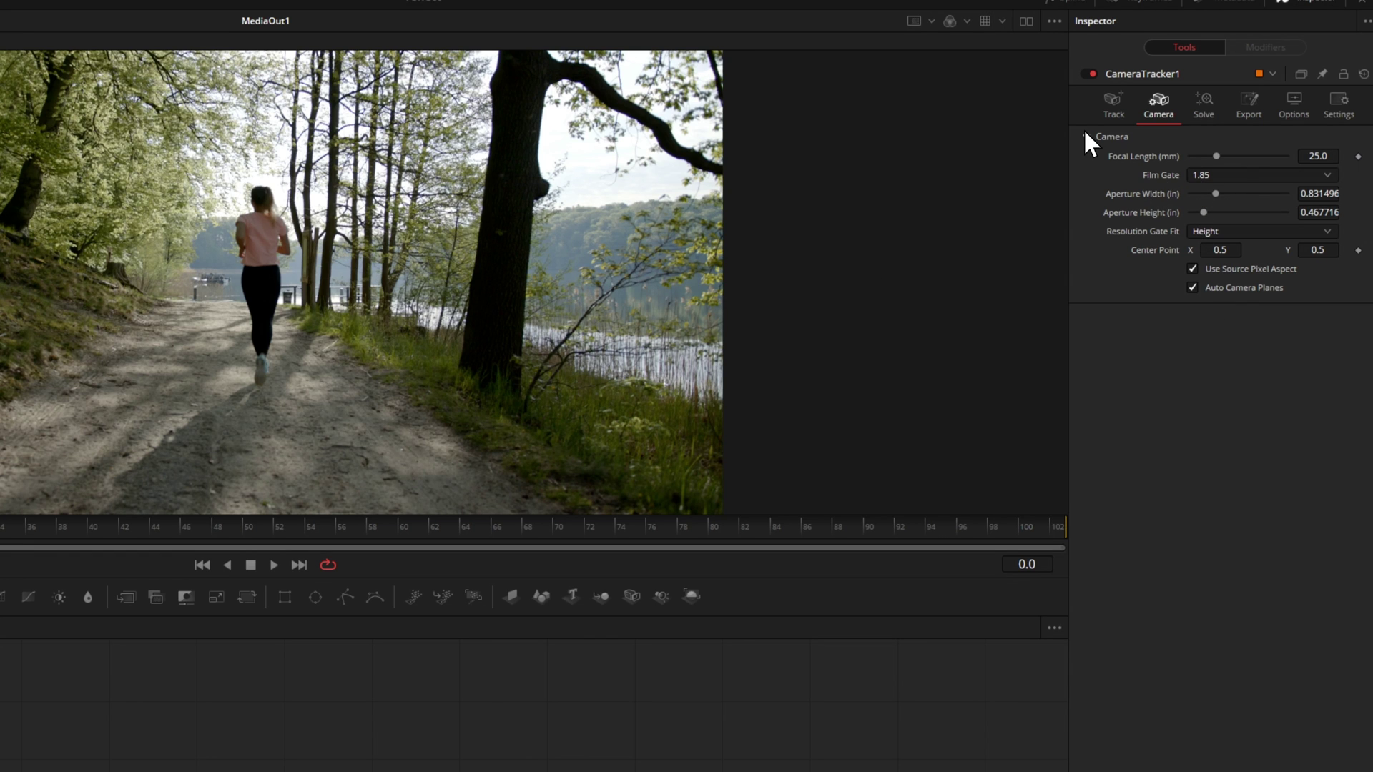
left_click(1112, 107)
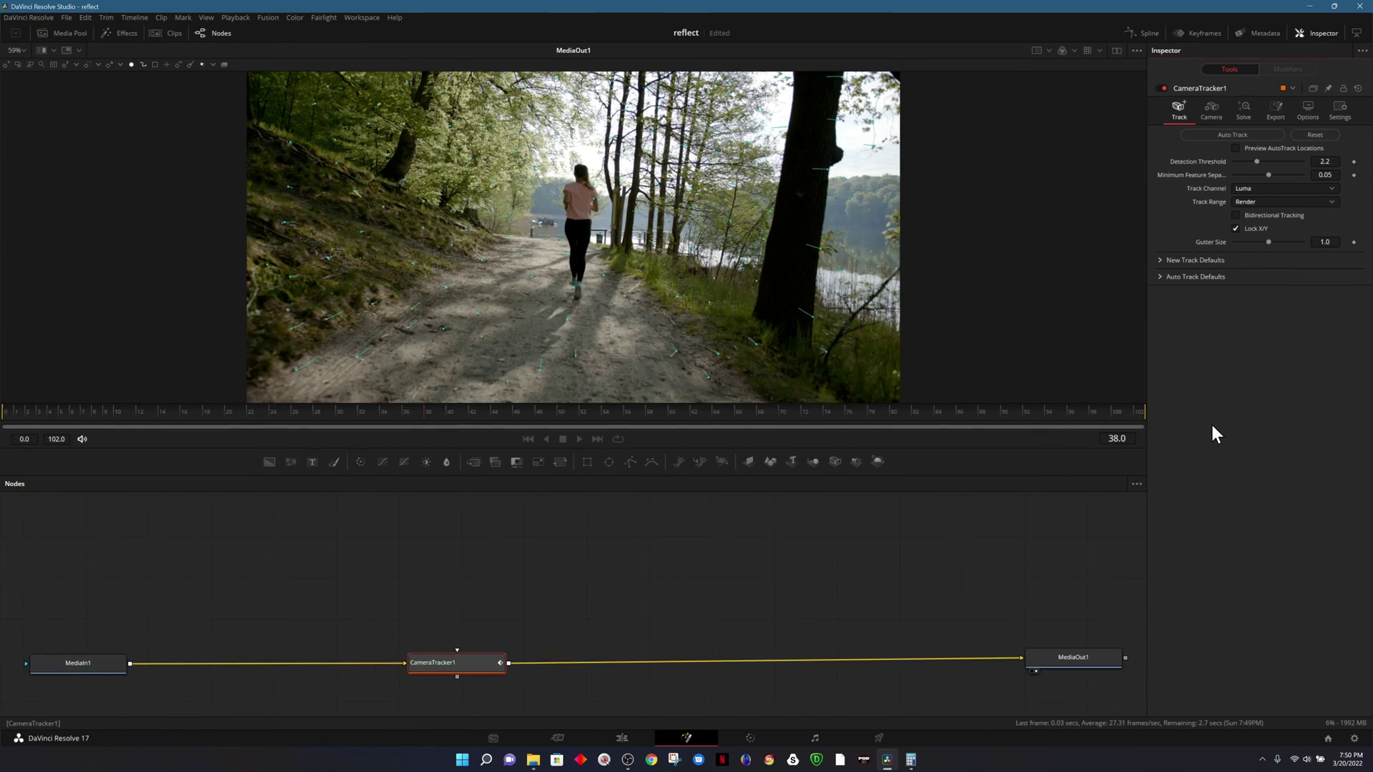
left_click_drag(830, 410, 1147, 400)
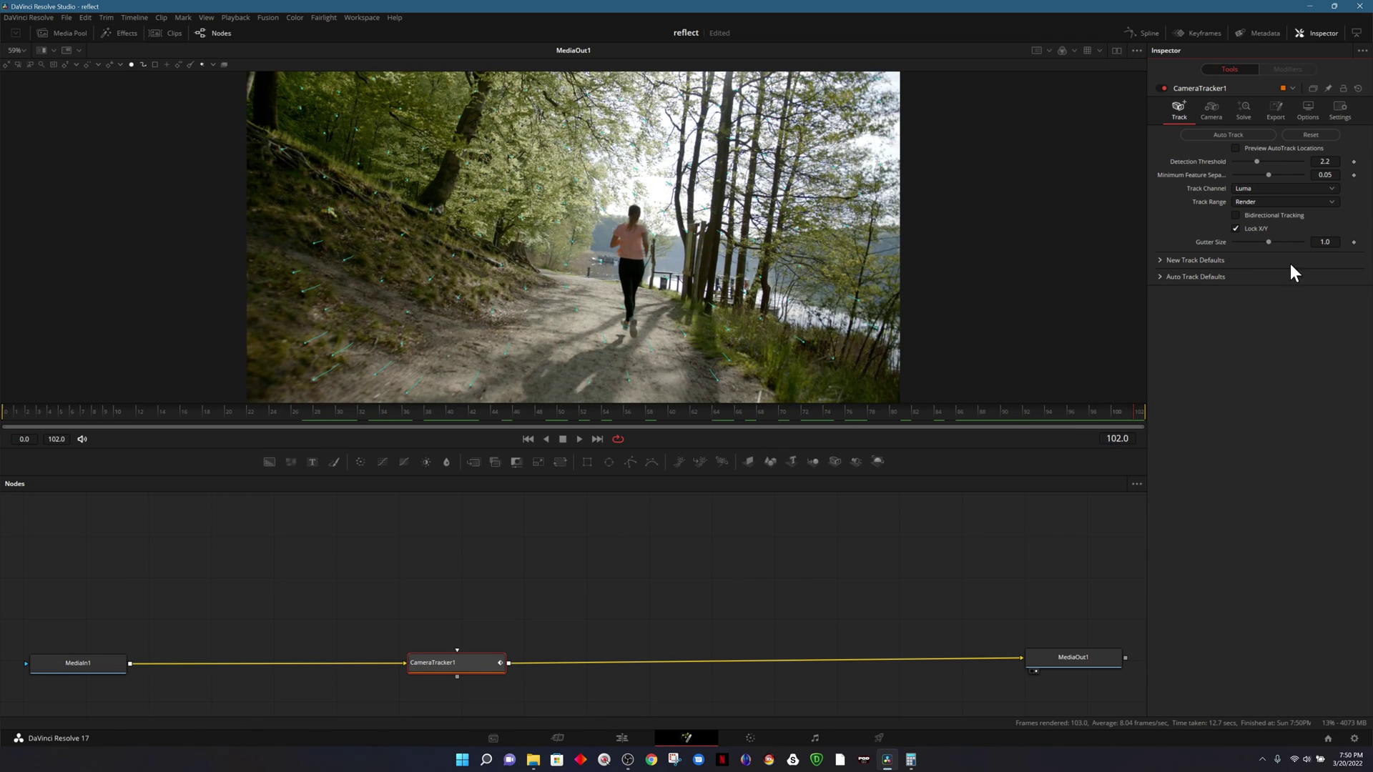
Step: Solve the camera, reaching a 0.4634-pixel average error and 18.24 mm focal length
left_click(1246, 107)
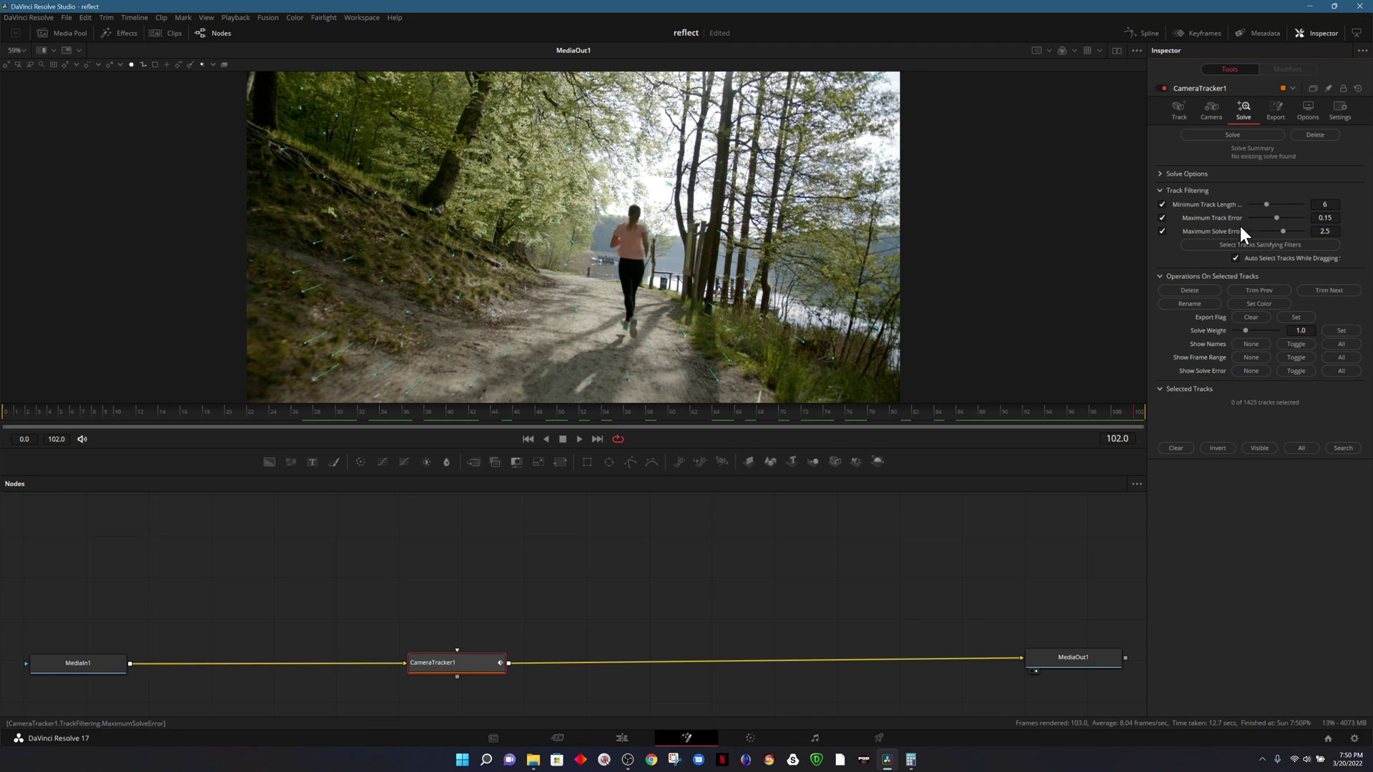
left_click(1246, 135)
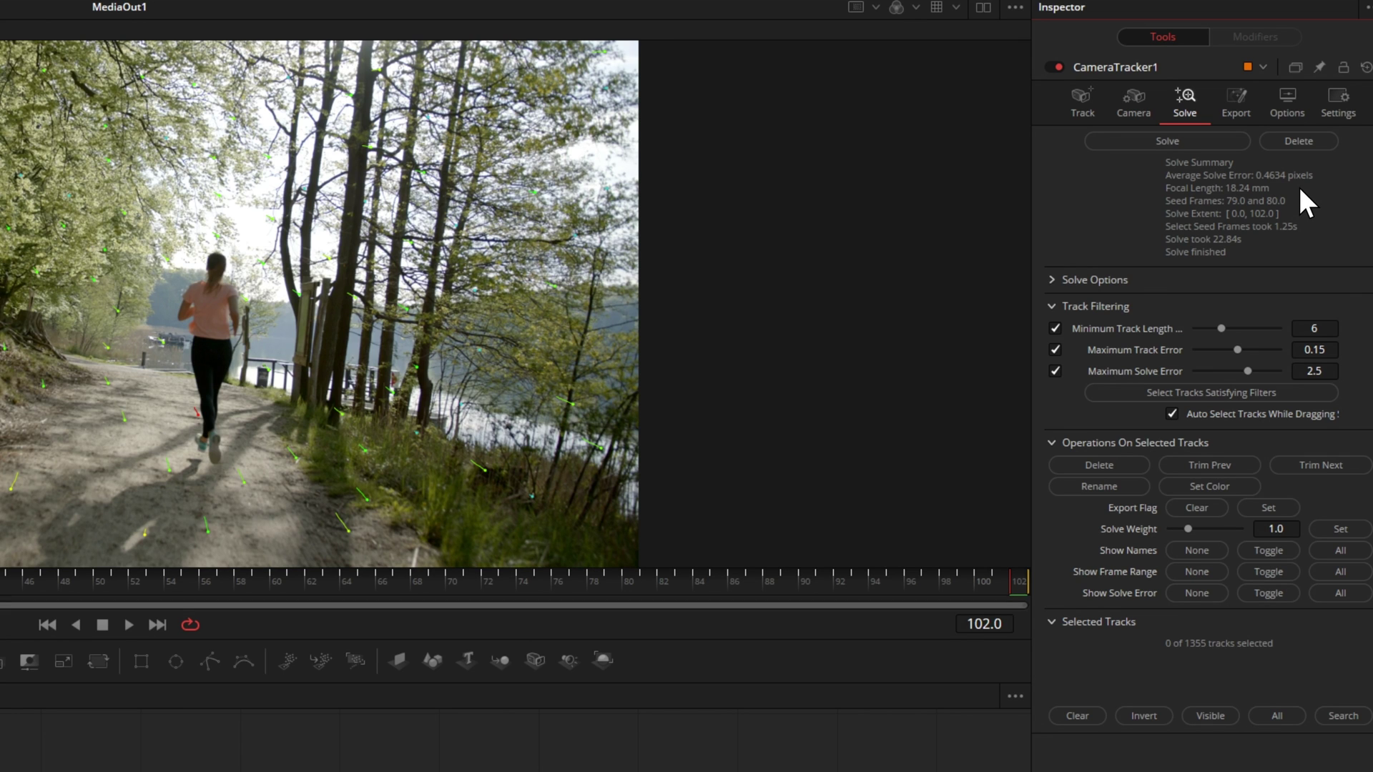
left_click(1237, 107)
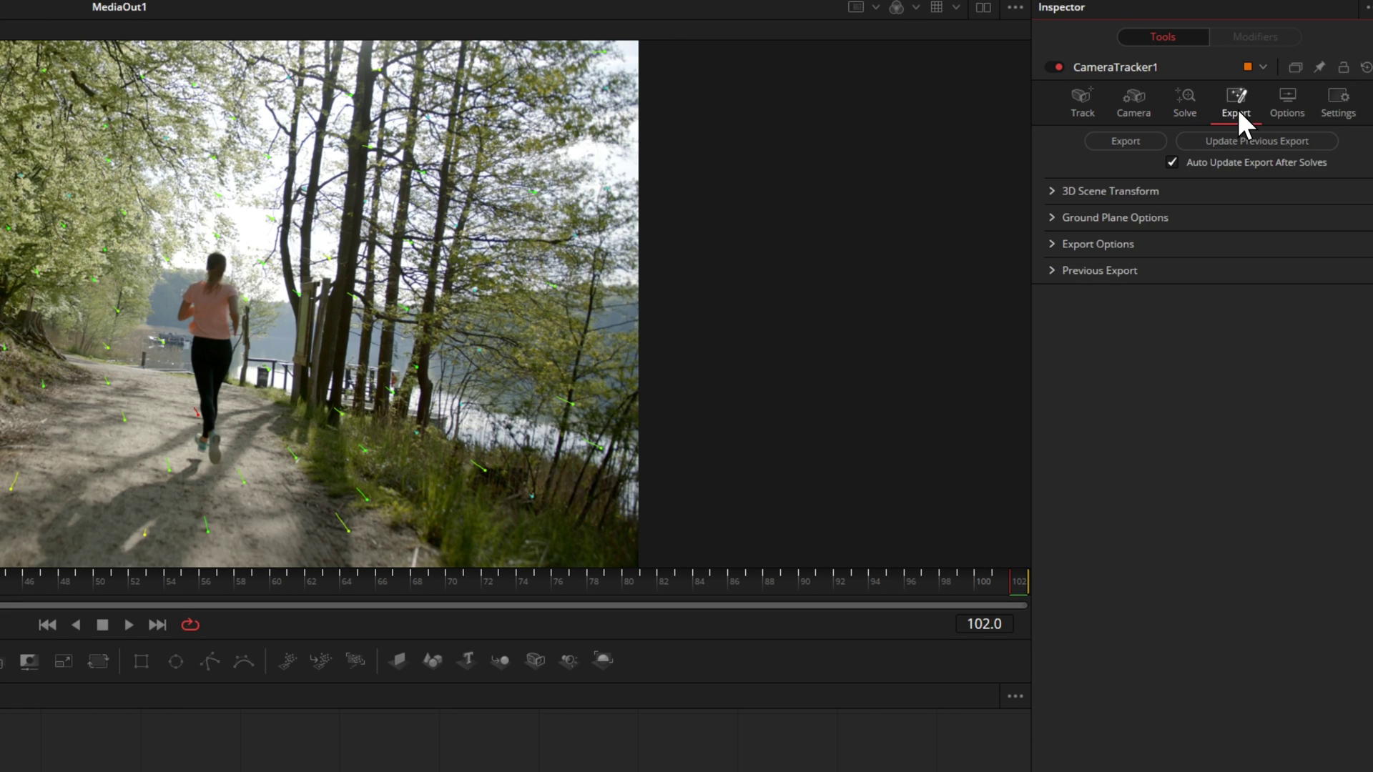
Step: Set the 3D Scene Transform alignment to Unaligned
left_click(1051, 191)
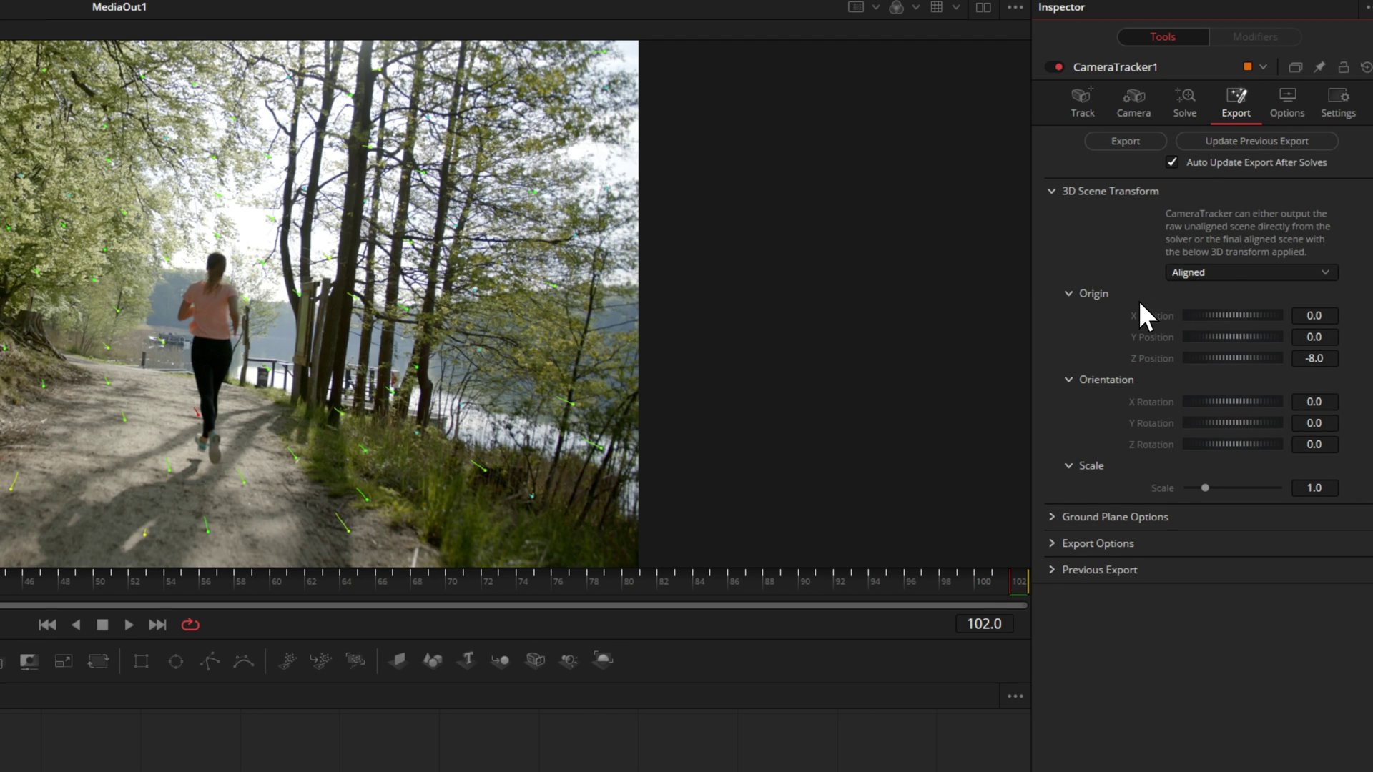
left_click(1239, 278)
left_click(1222, 295)
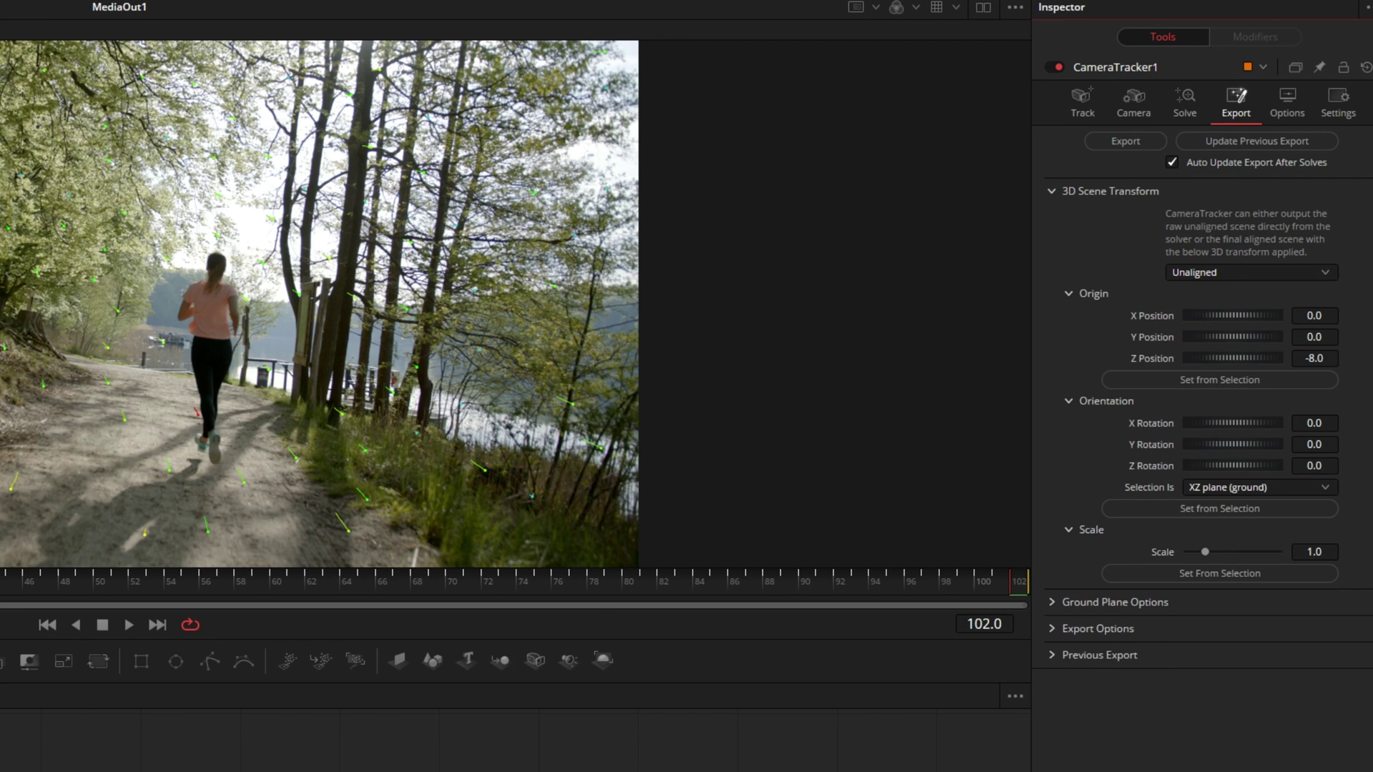
Step: Save, then set the origin from path track points to X -0.32523, Y -0.30337, Z -3.69296
key("space")
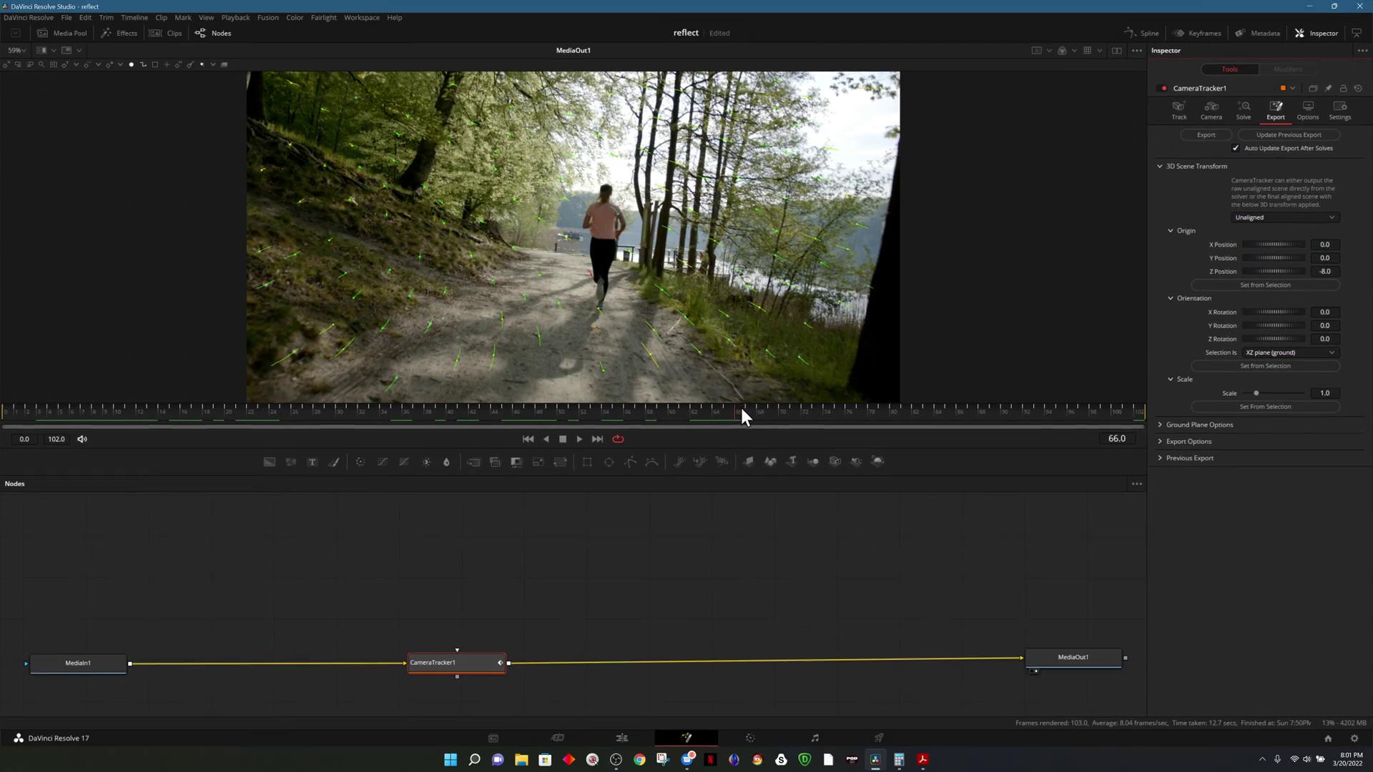
left_click_drag(741, 407, 743, 409)
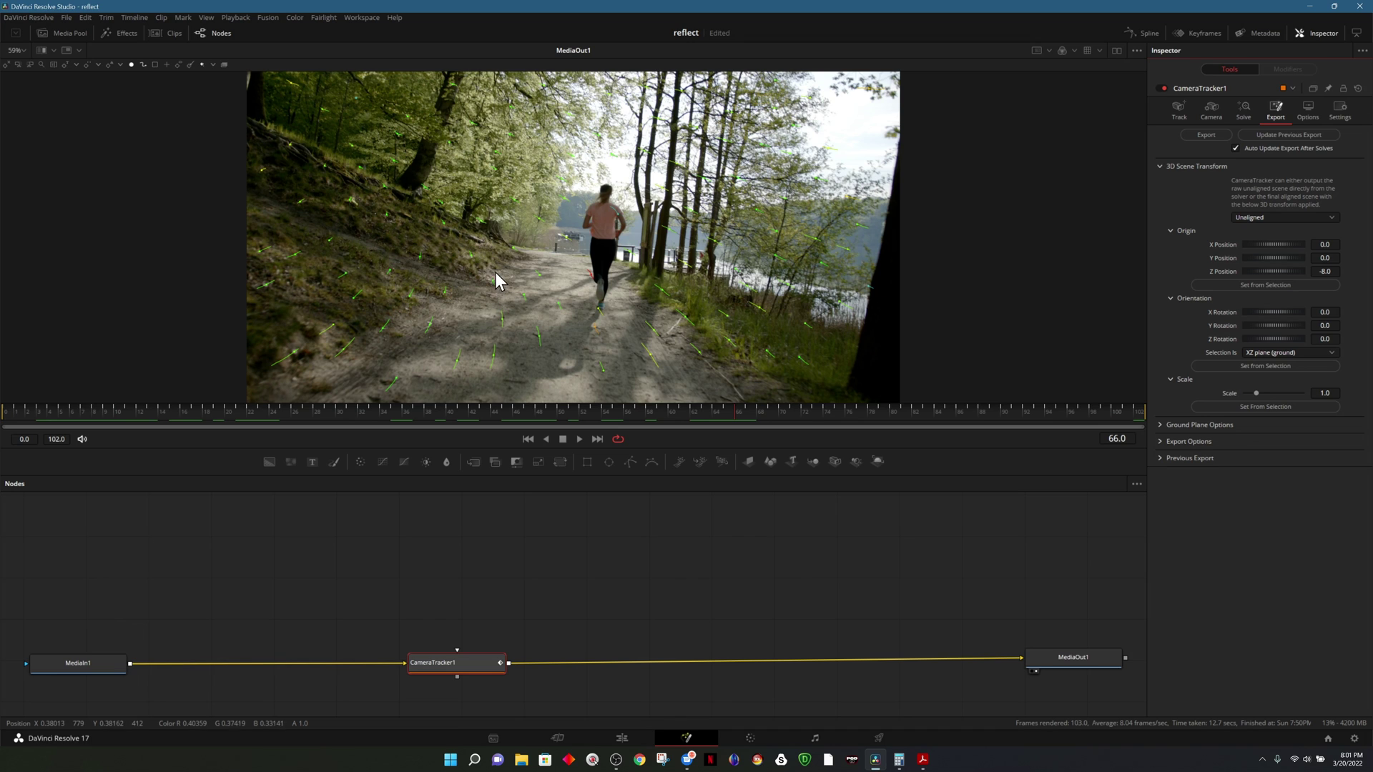
key("ctrl+s")
left_click_drag(514, 288, 637, 319)
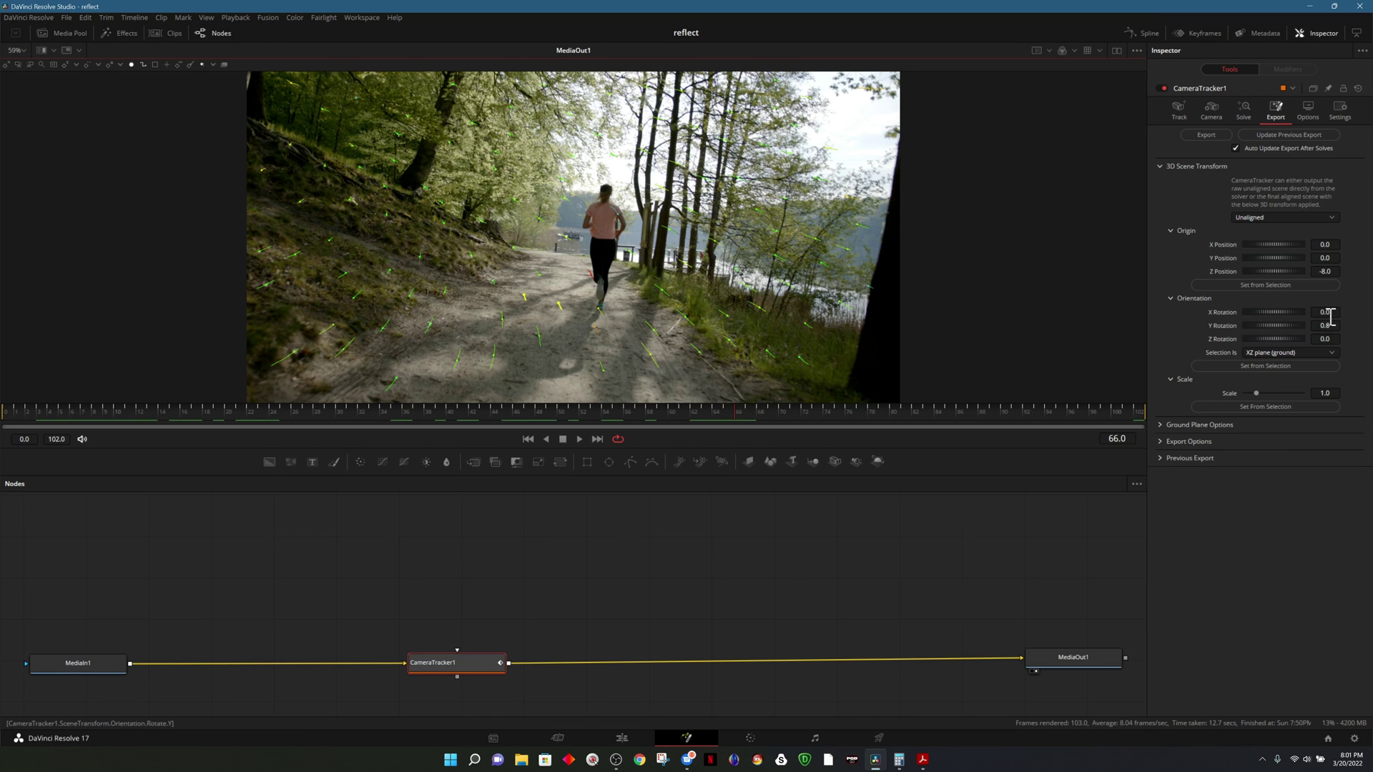
left_click(1276, 286)
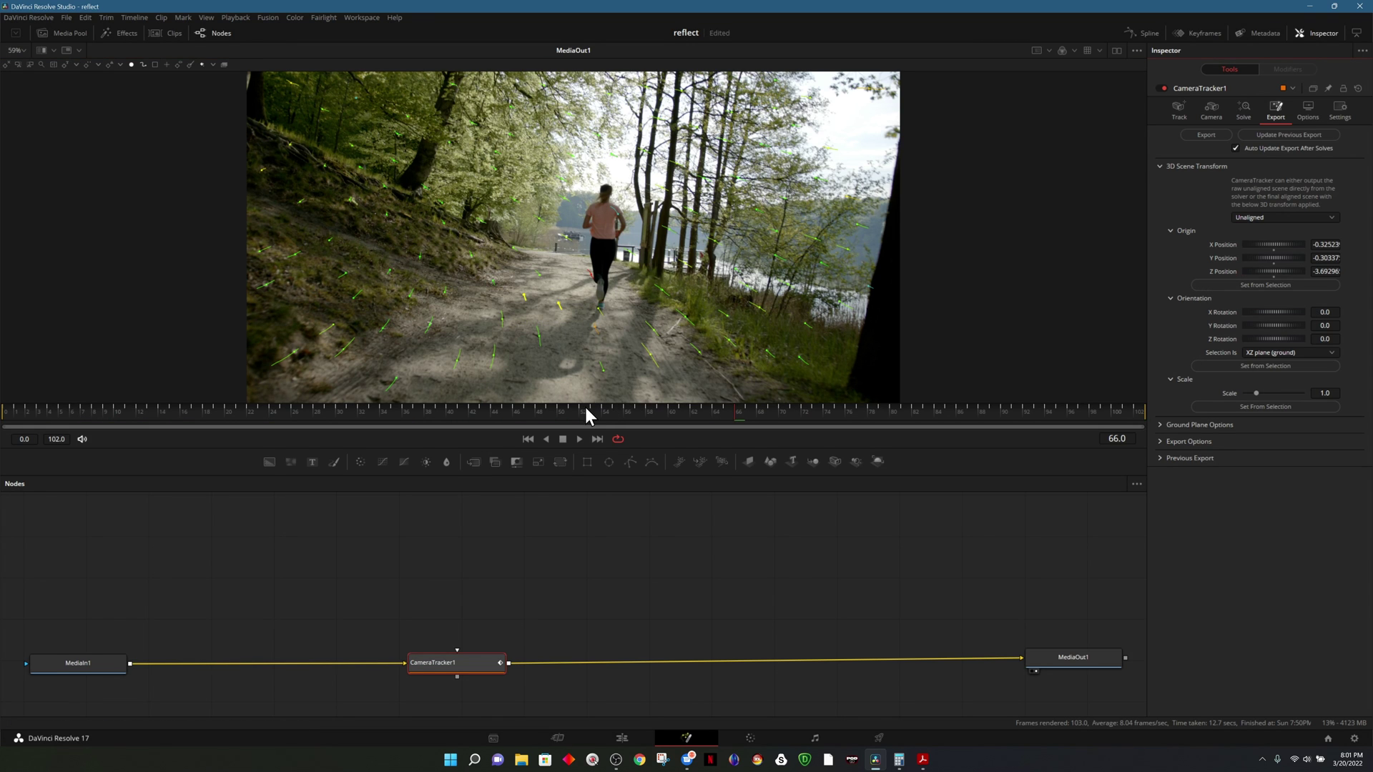
Step: On frame 1, set orientation from path track points (0.502415, 0.034487, -3.92675), then choose Aligned
left_click_drag(47, 413, 16, 413)
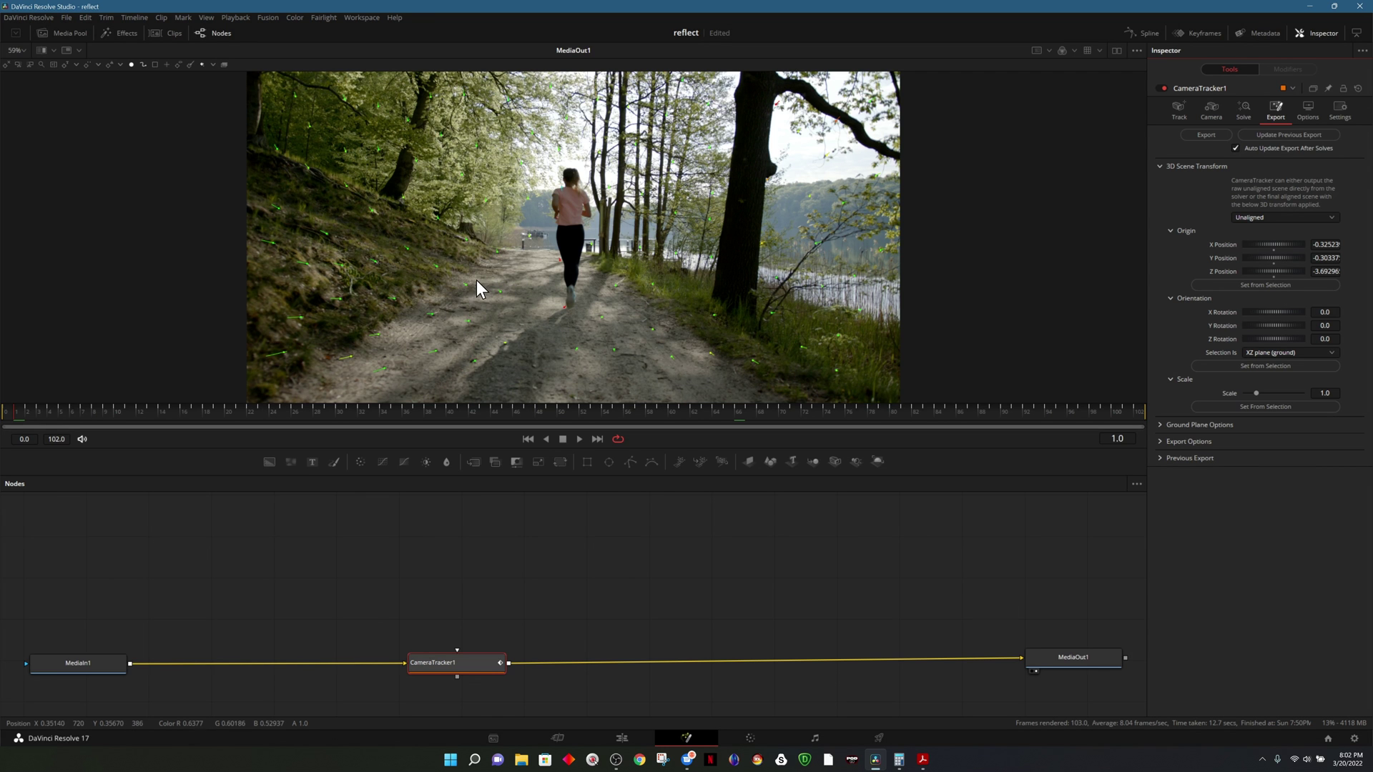
left_click_drag(460, 279, 622, 390)
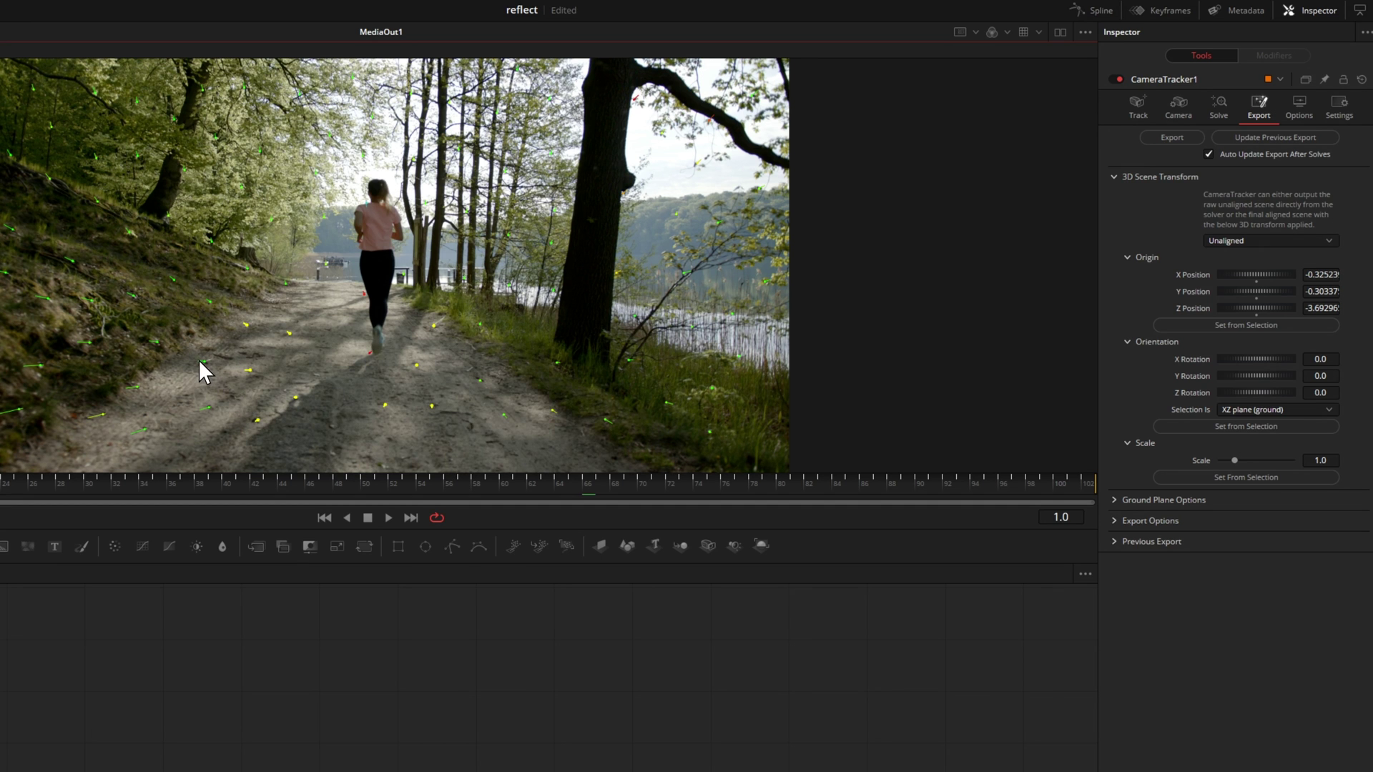
mouse_move(204, 359)
left_click(1274, 425)
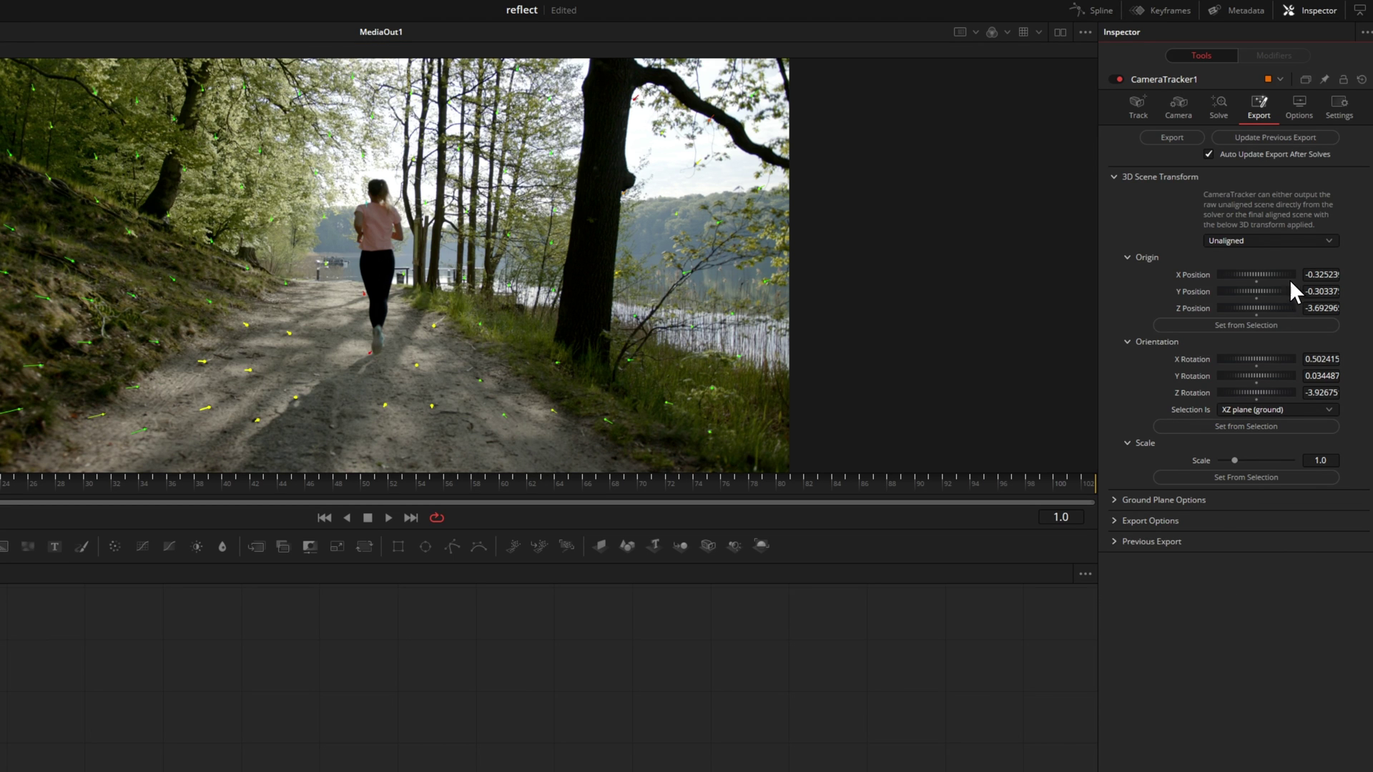
left_click(1263, 241)
left_click(1248, 257)
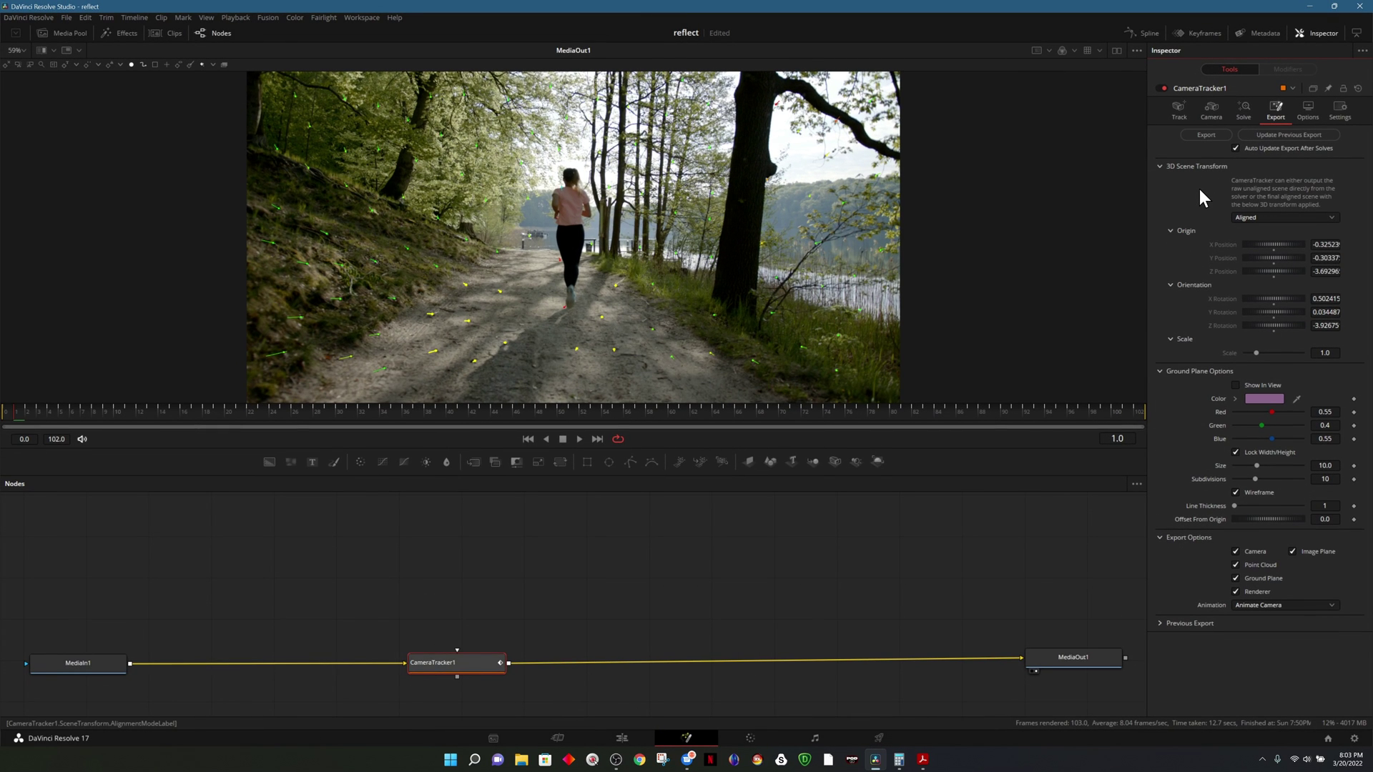
Step: Export the tracked 3D scene as nodes and connect CameraTracker1_Renderer to MediaOut1 instead of CameraTracker1
left_click(1206, 135)
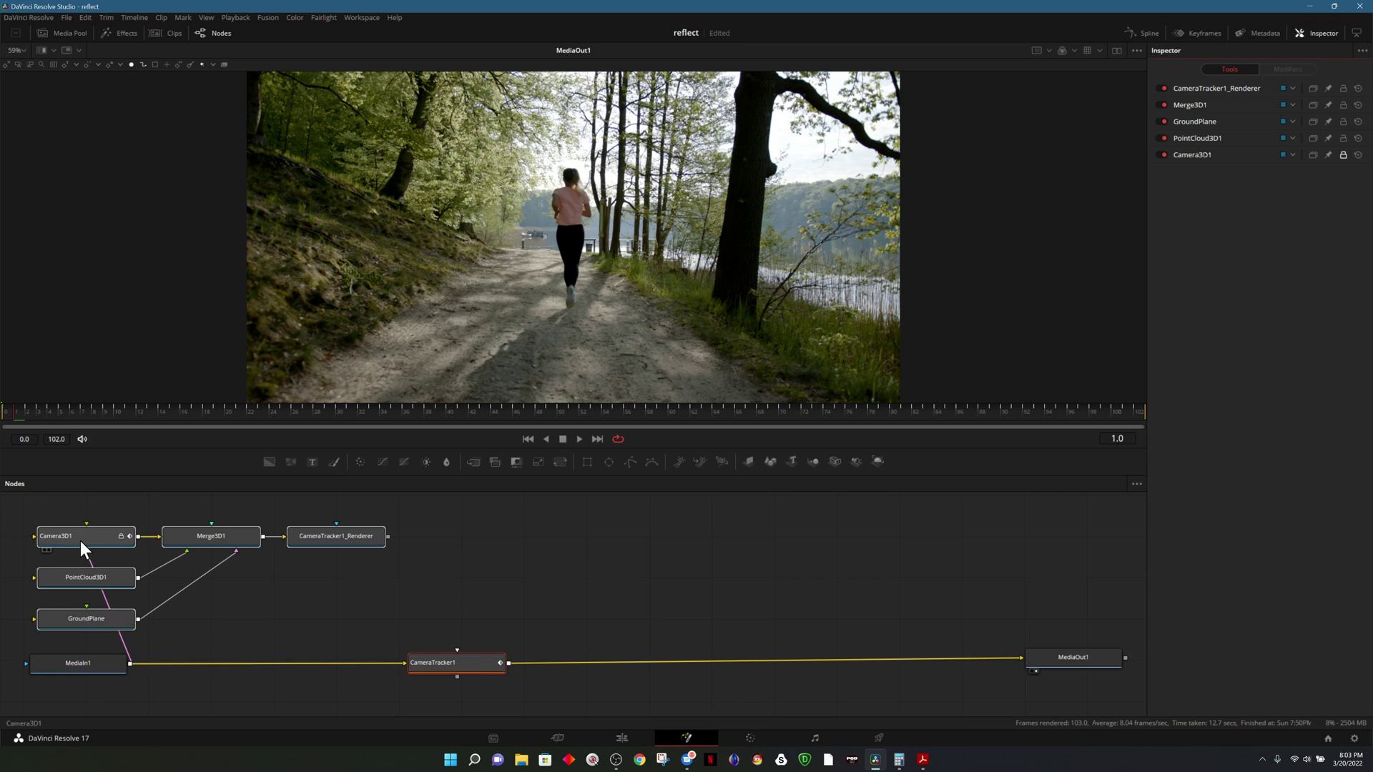
left_click_drag(80, 540, 408, 557)
left_click_drag(478, 670, 386, 674)
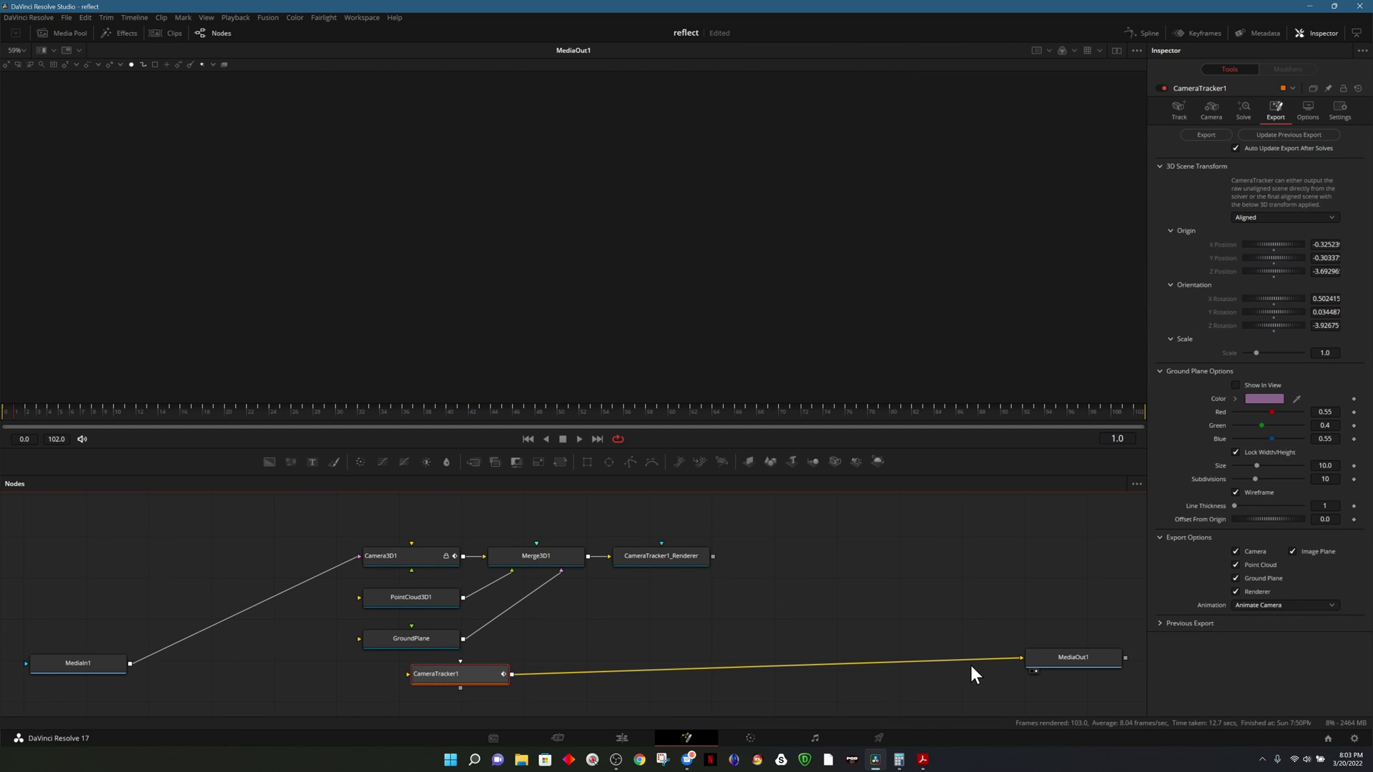
left_click_drag(1023, 658, 1004, 635)
left_click_drag(441, 681, 165, 573)
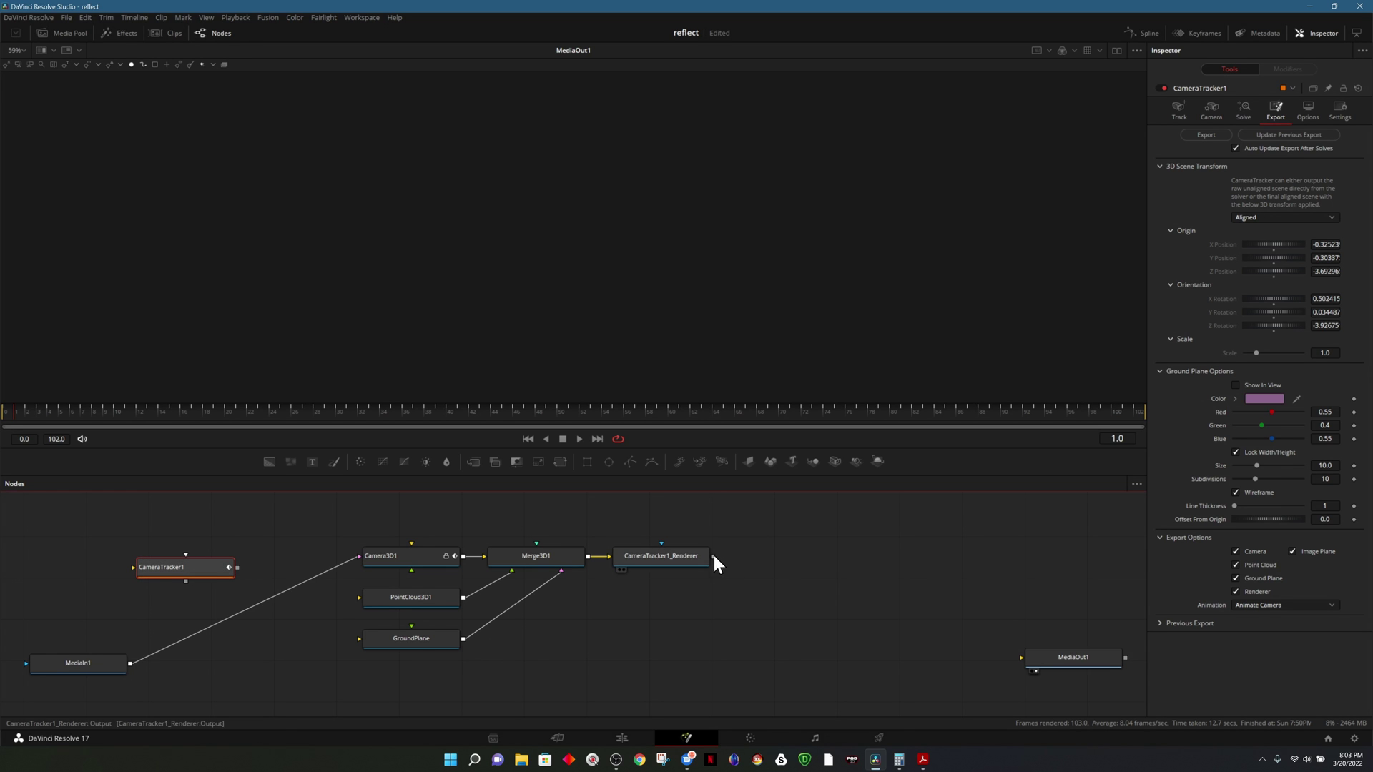
left_click_drag(711, 556, 1031, 659)
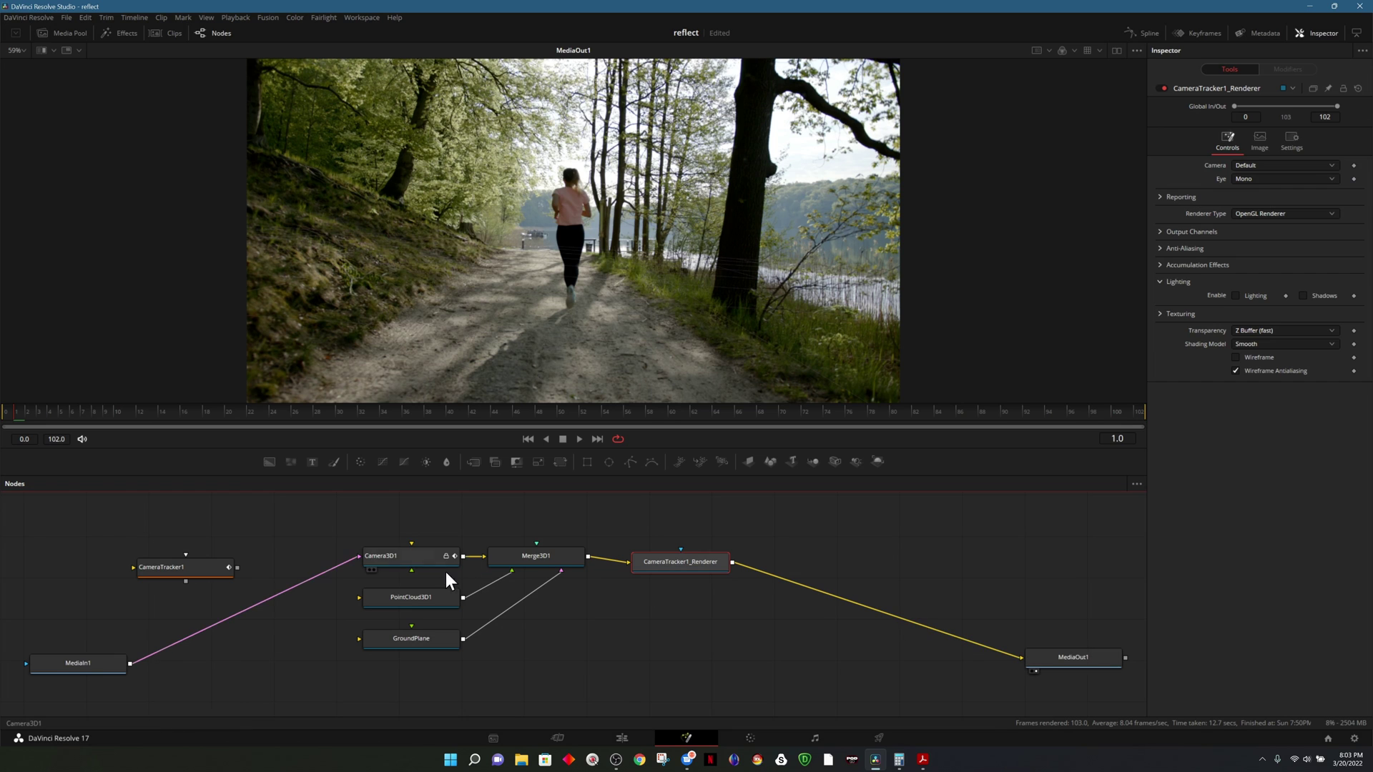
Step: Move Camera3D1, PointCloud3D1, GroundPlane, Merge3D1 and the renderer together down and right
mouse_move(415, 560)
left_mouse_down()
mouse_move(411, 576)
mouse_move(413, 565)
left_mouse_up()
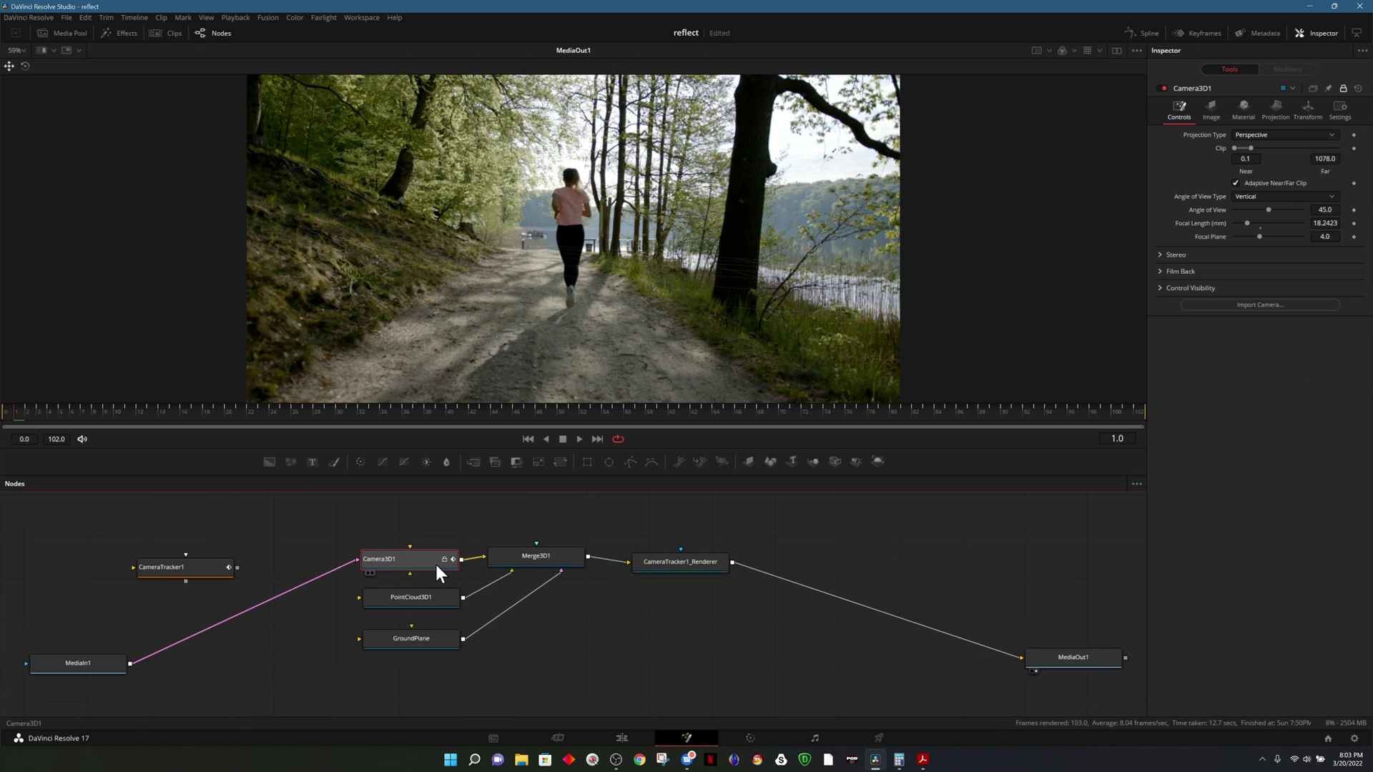
left_click_drag(365, 531, 785, 673)
left_click_drag(670, 560, 706, 604)
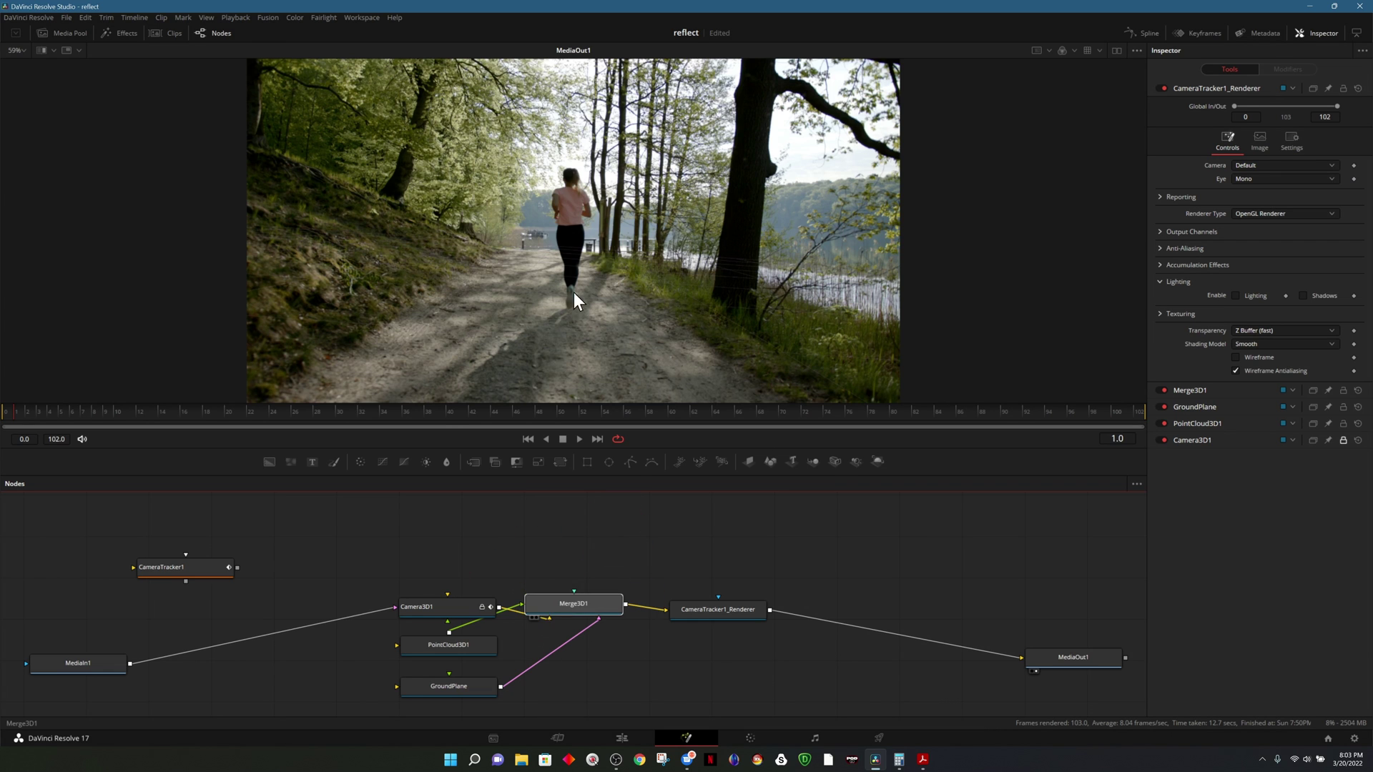
left_click_drag(576, 301, 559, 331)
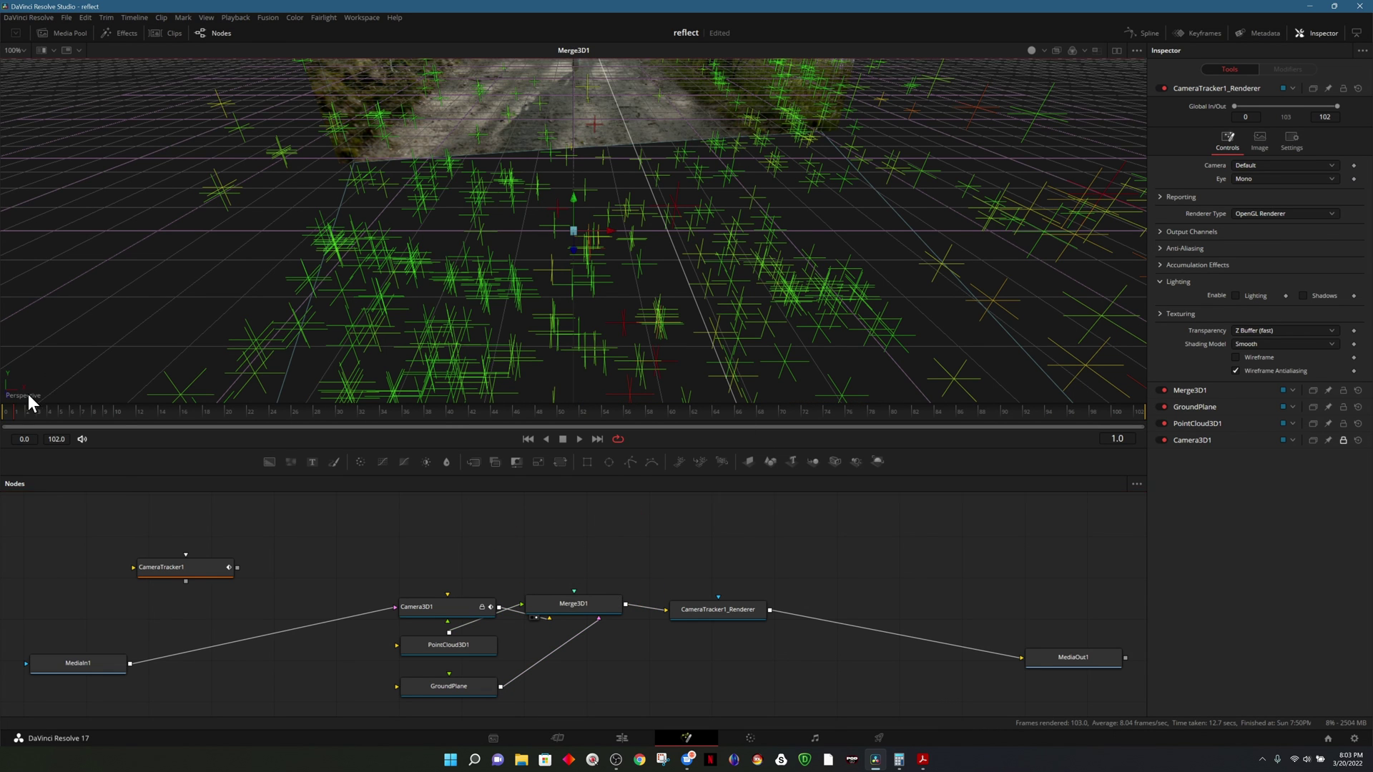
Step: View Merge3D1 through Camera3D1, set the point cloud Style to Point, and play the shot
right_click(28, 393)
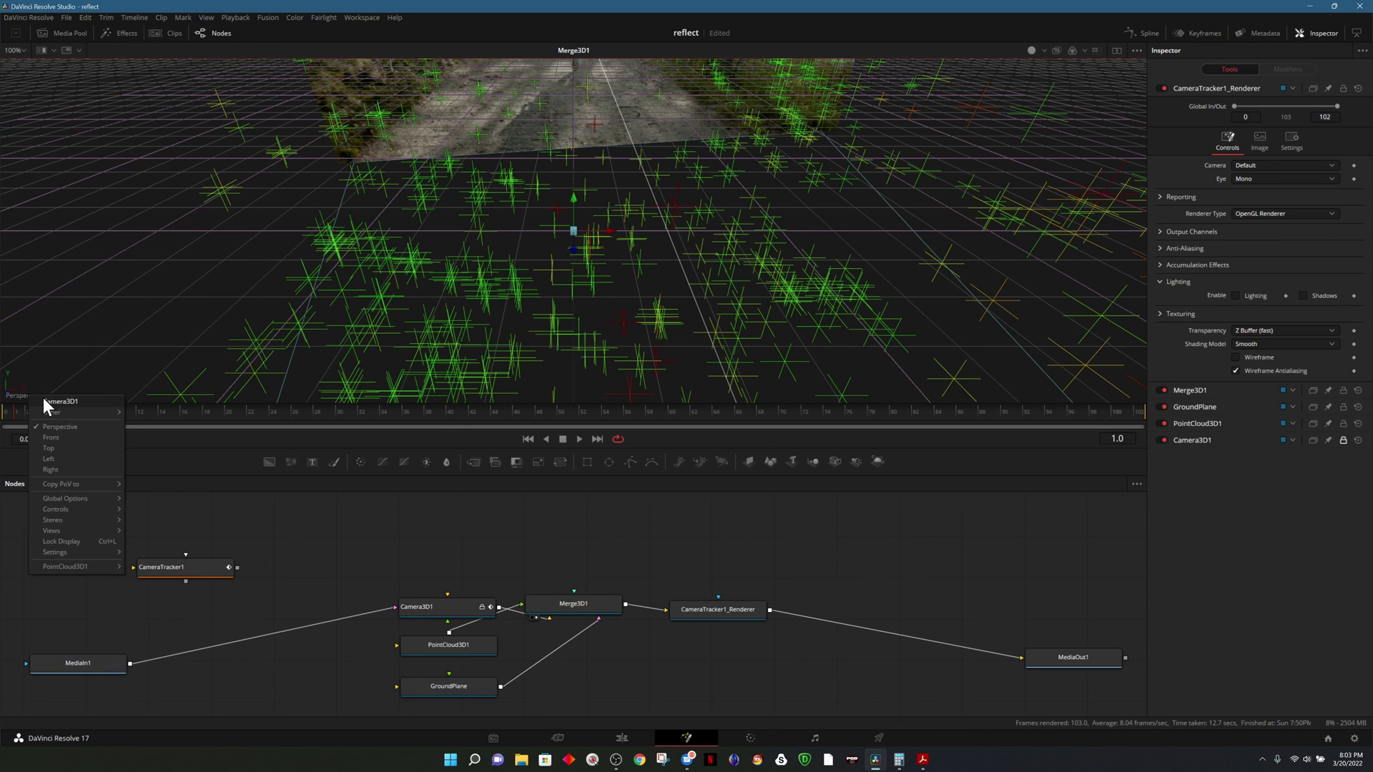
left_click(57, 402)
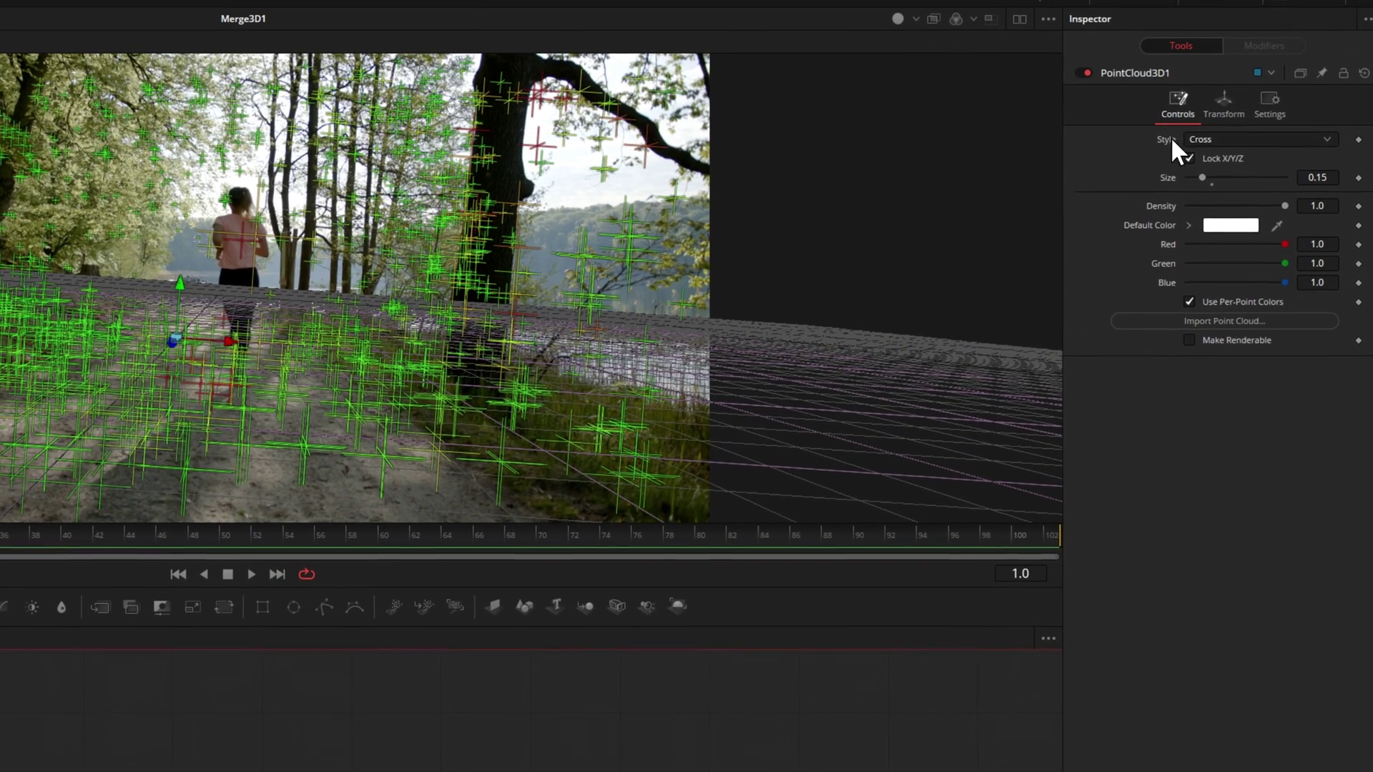
left_click(1233, 136)
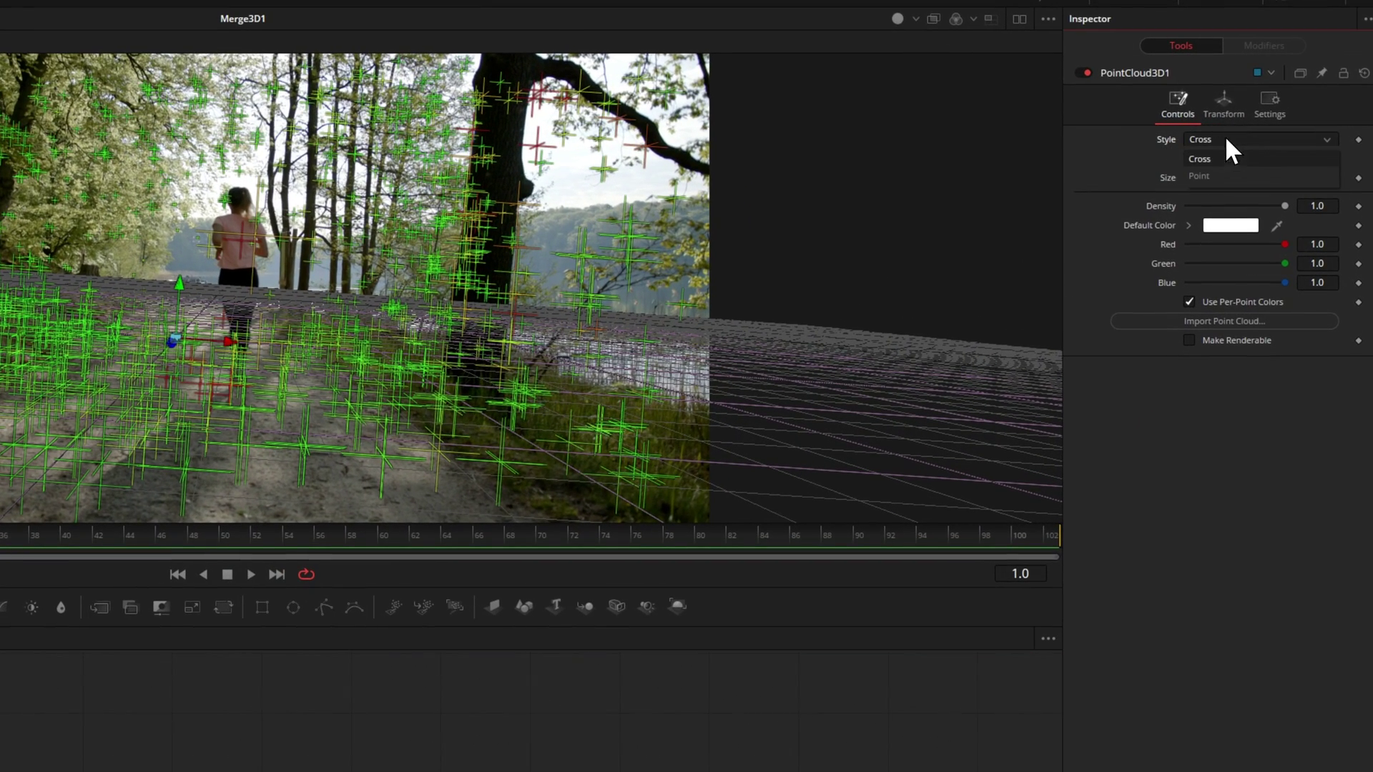
left_click(1224, 173)
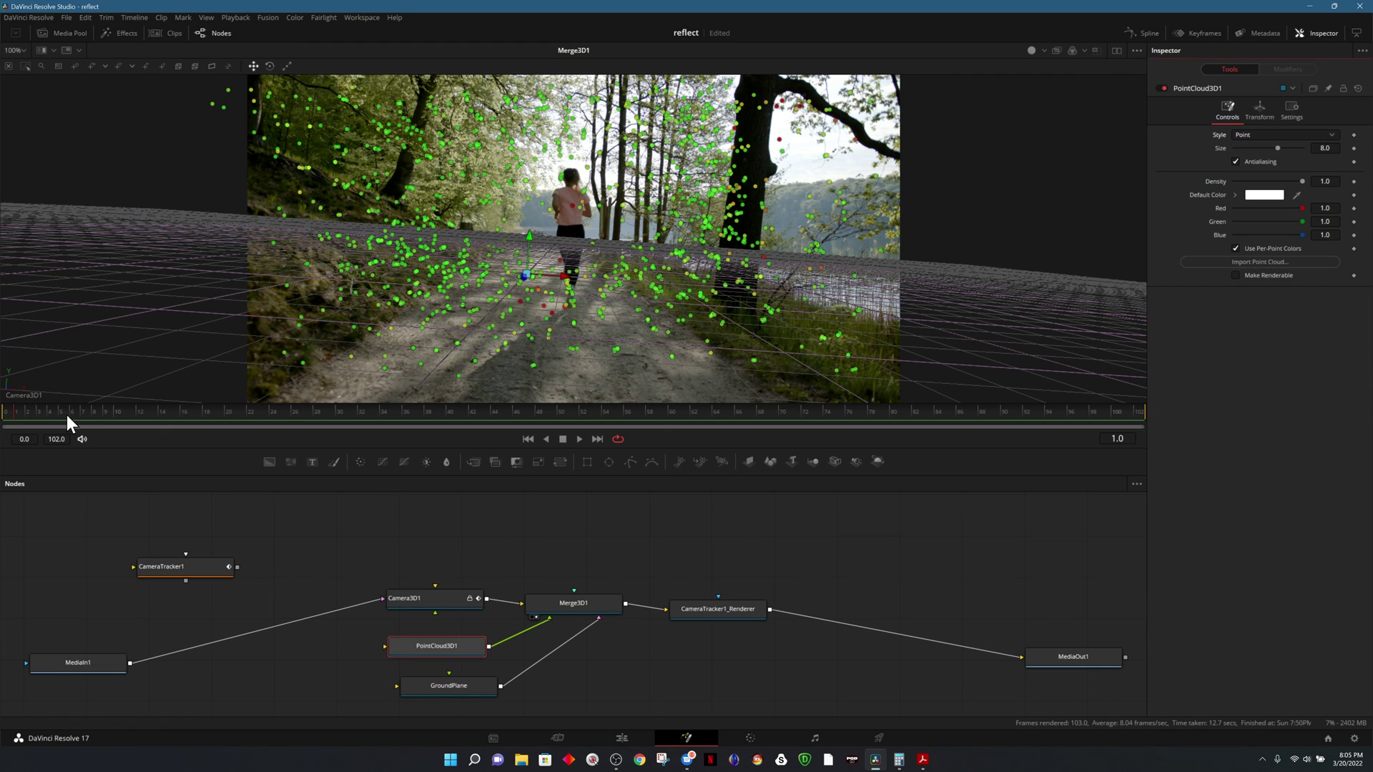
key("space")
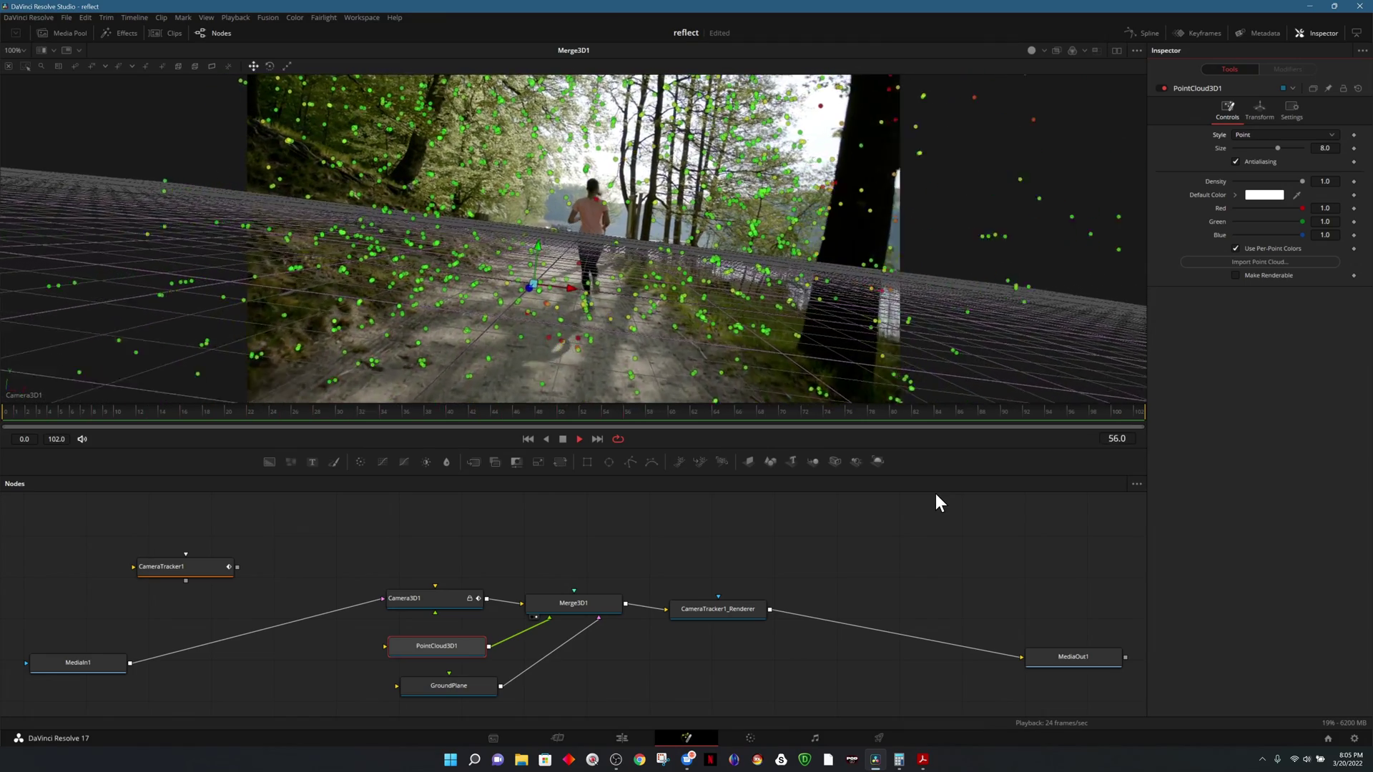
key("space")
Step: Change the viewer's 3D grid display and replay the shot from the start
right_click(135, 114)
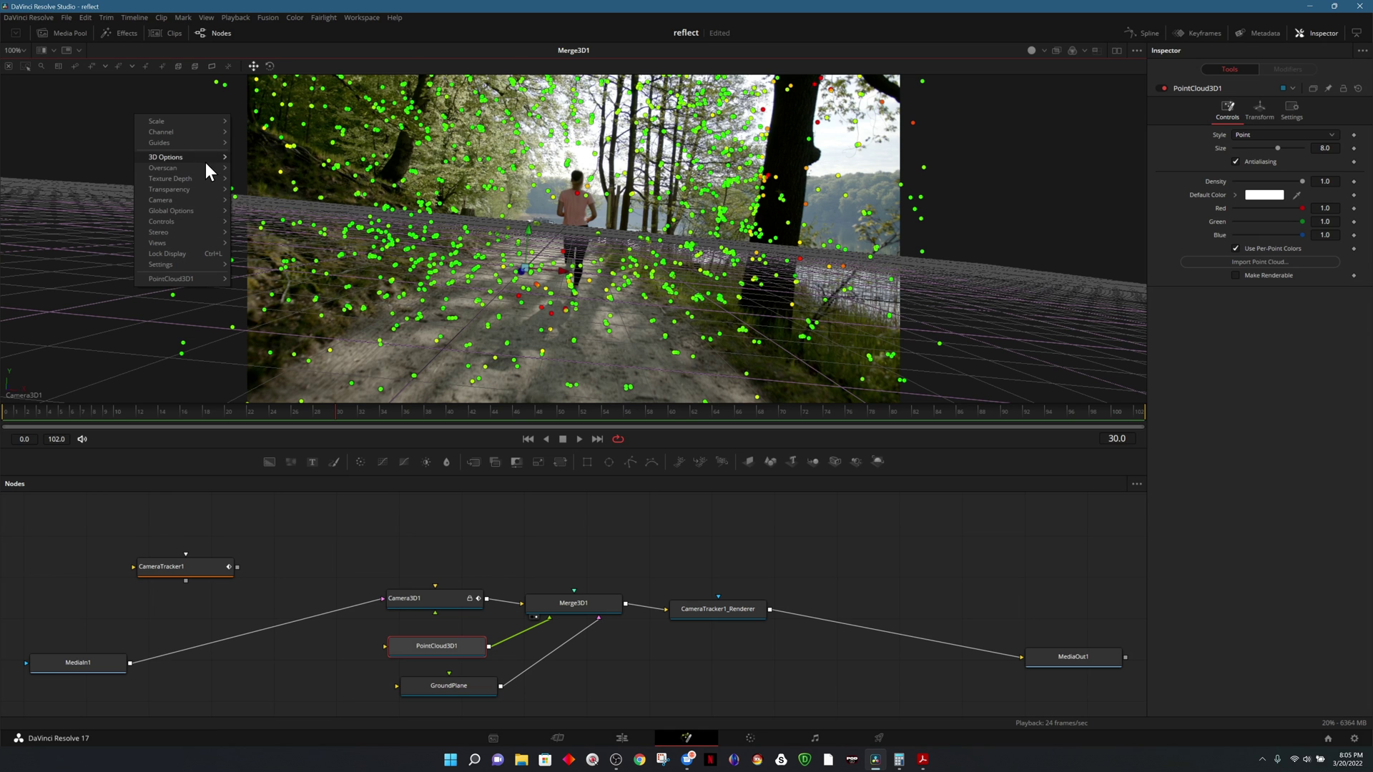
mouse_move(229, 159)
left_click(265, 236)
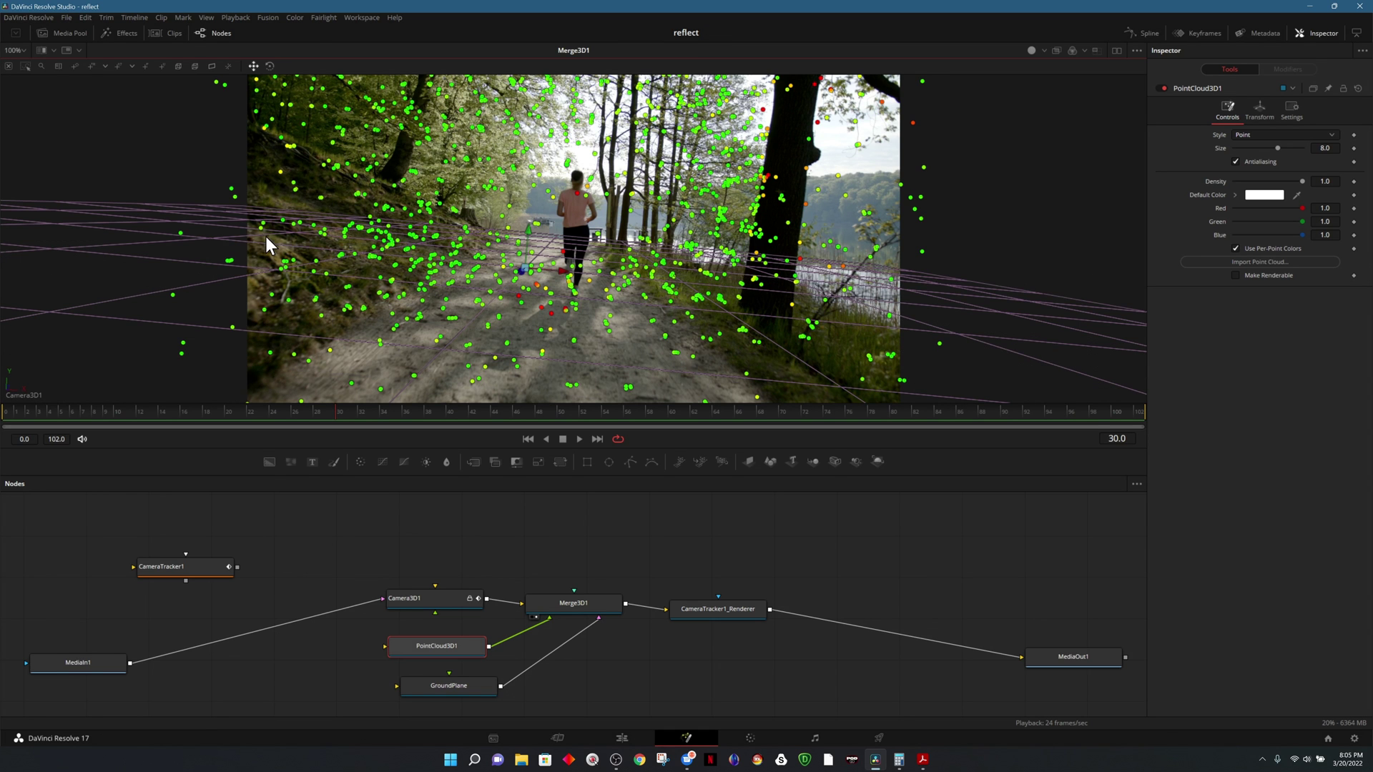
left_click(19, 410)
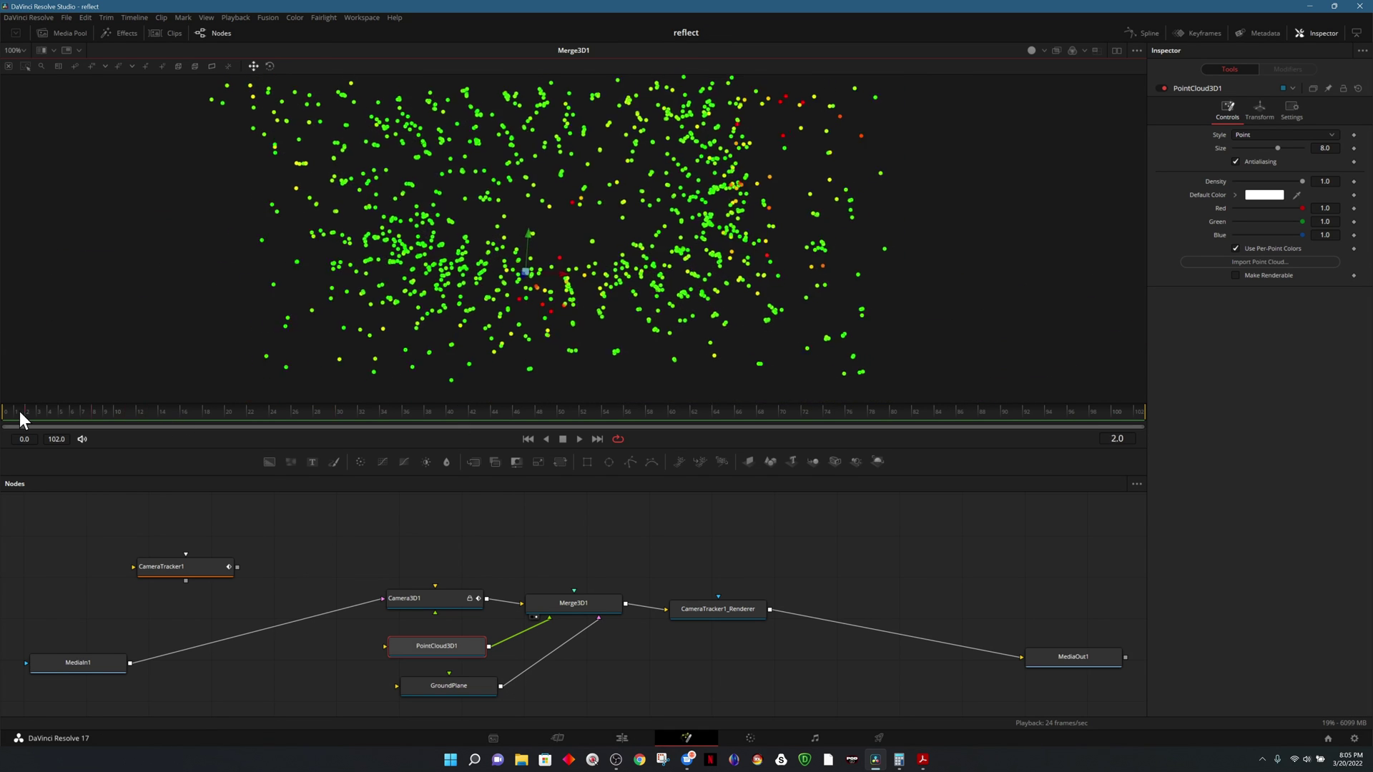
key("space")
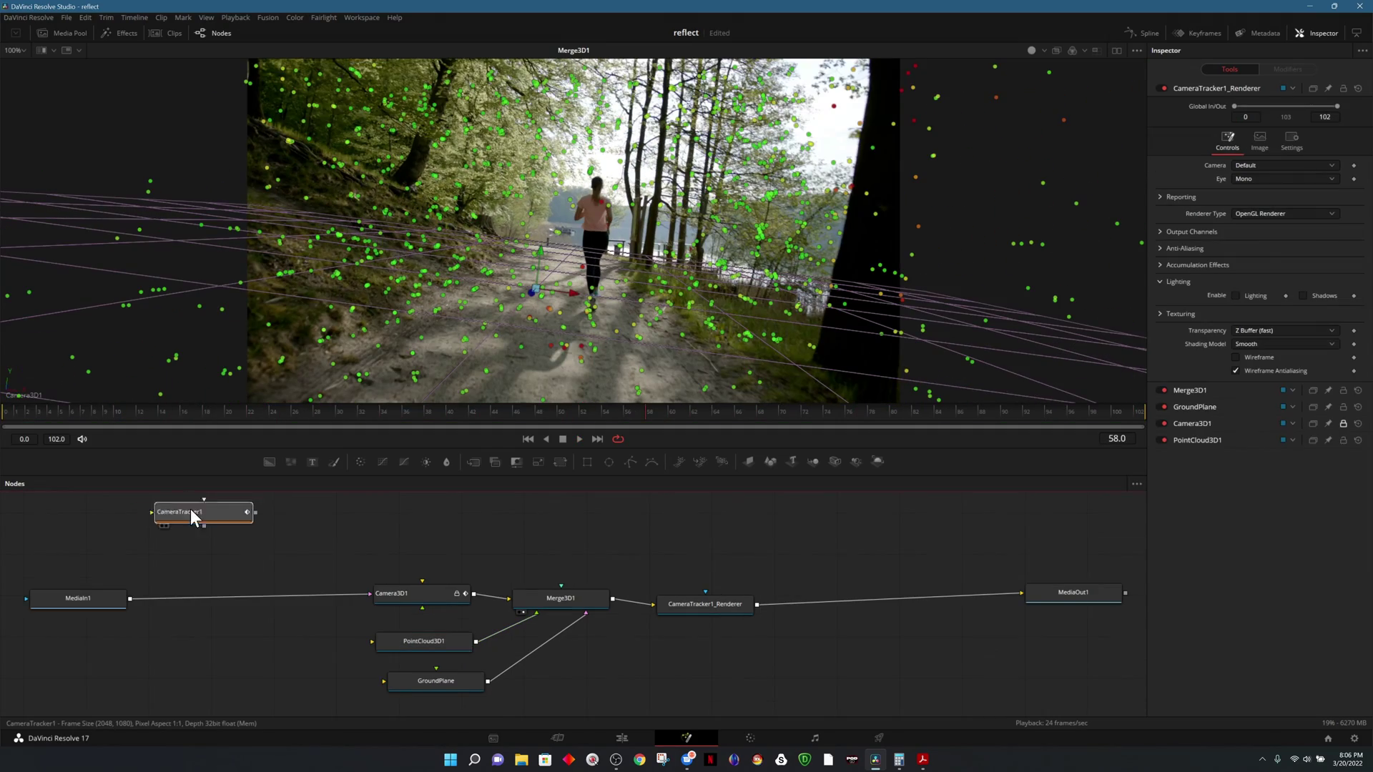
Step: Park CameraTracker1 below MediaOut1 in the node graph
left_click_drag(192, 516, 1063, 653)
left_click(1062, 651)
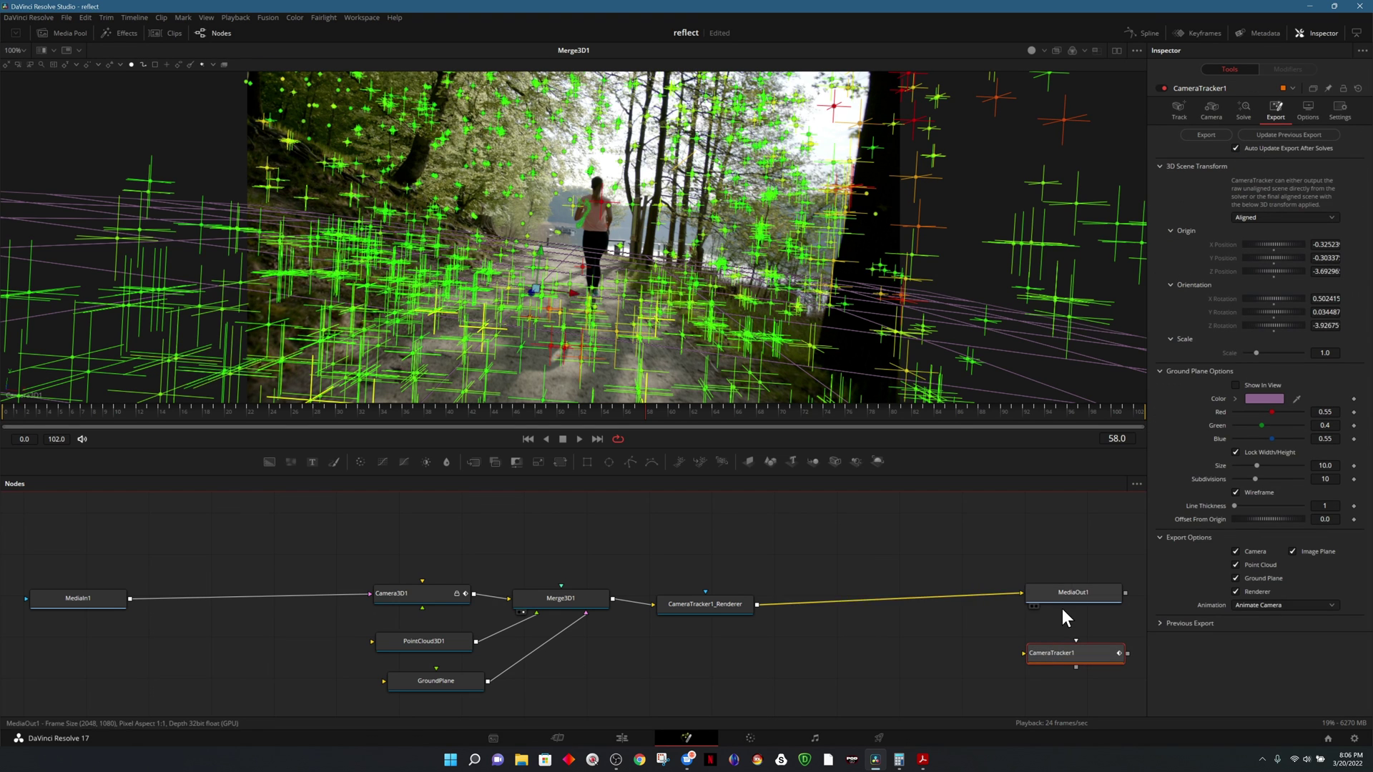
left_click(1075, 592)
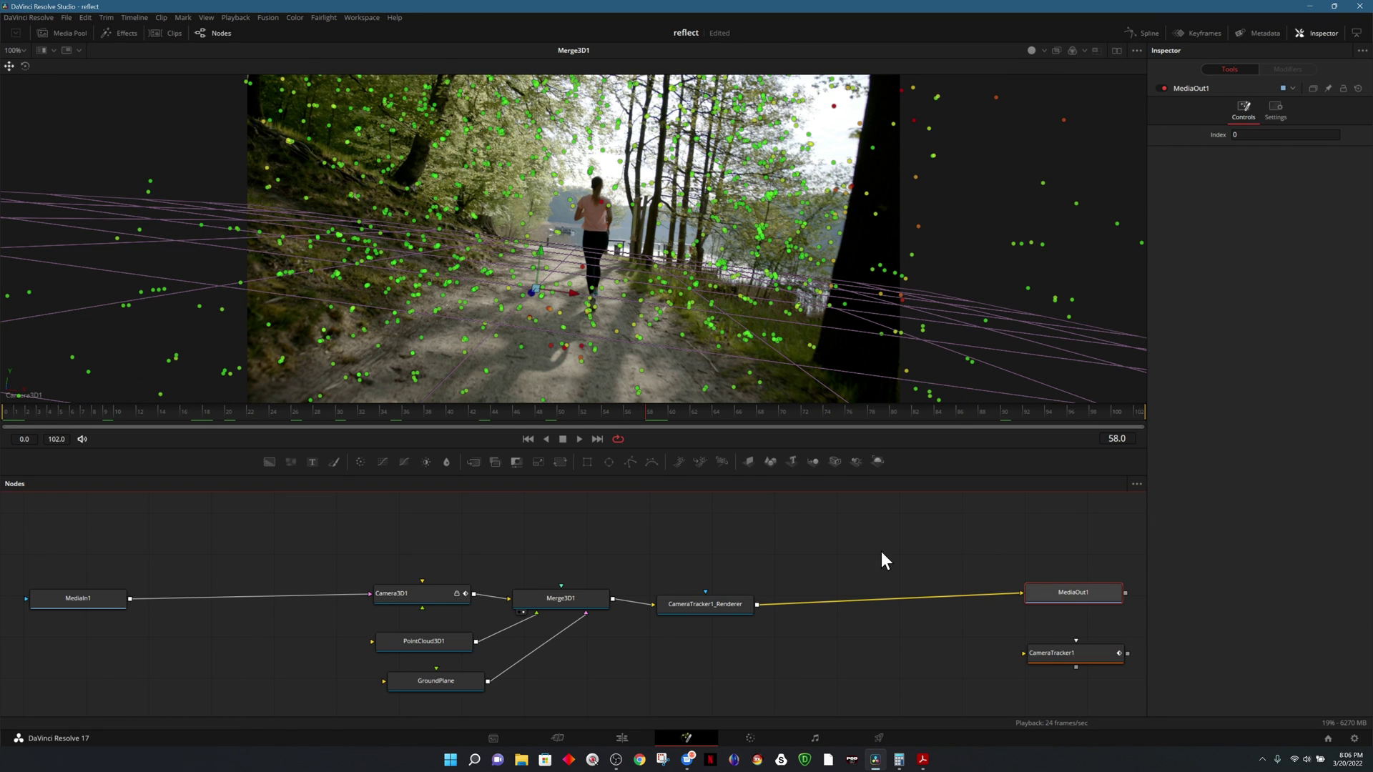
Step: Uncheck Visible under GroundPlane's Visibility settings to hide the ground plane
left_click(453, 683)
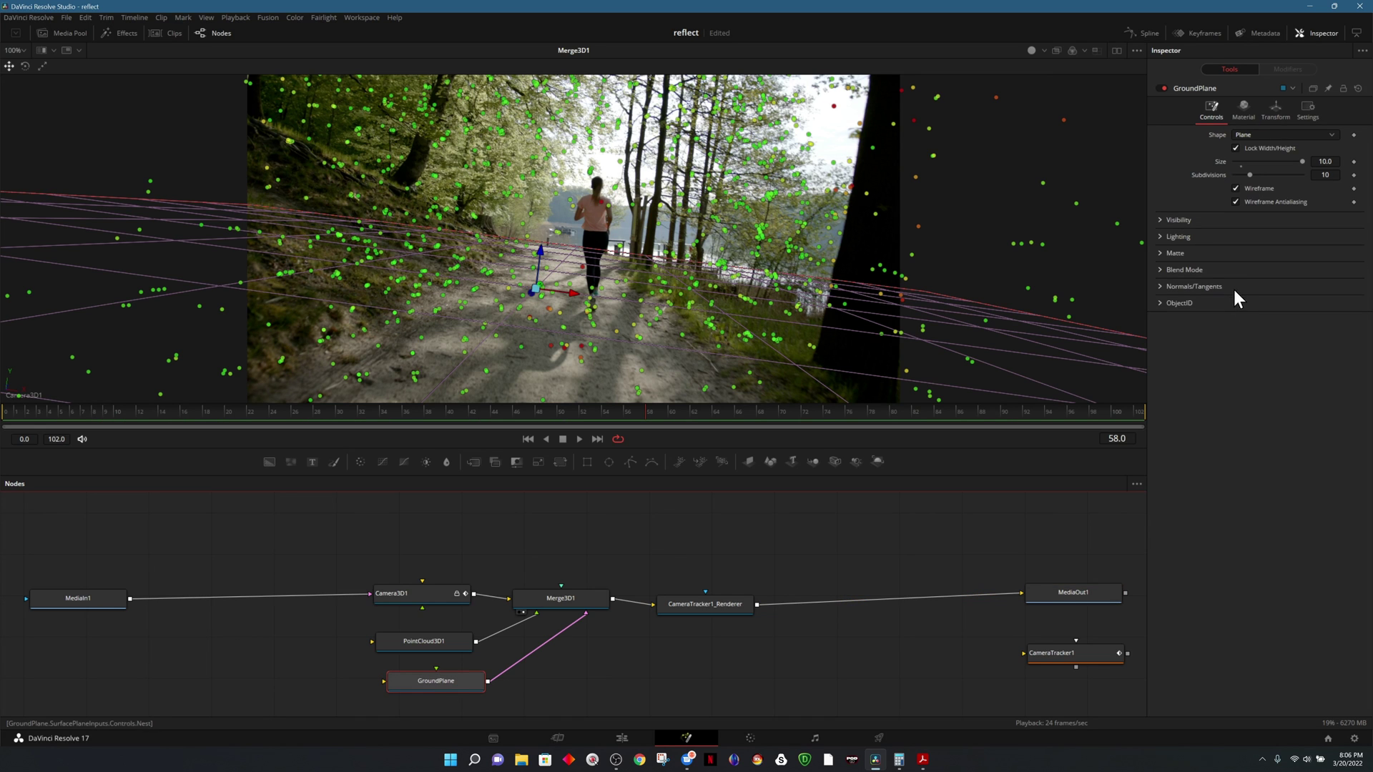
left_click(1160, 218)
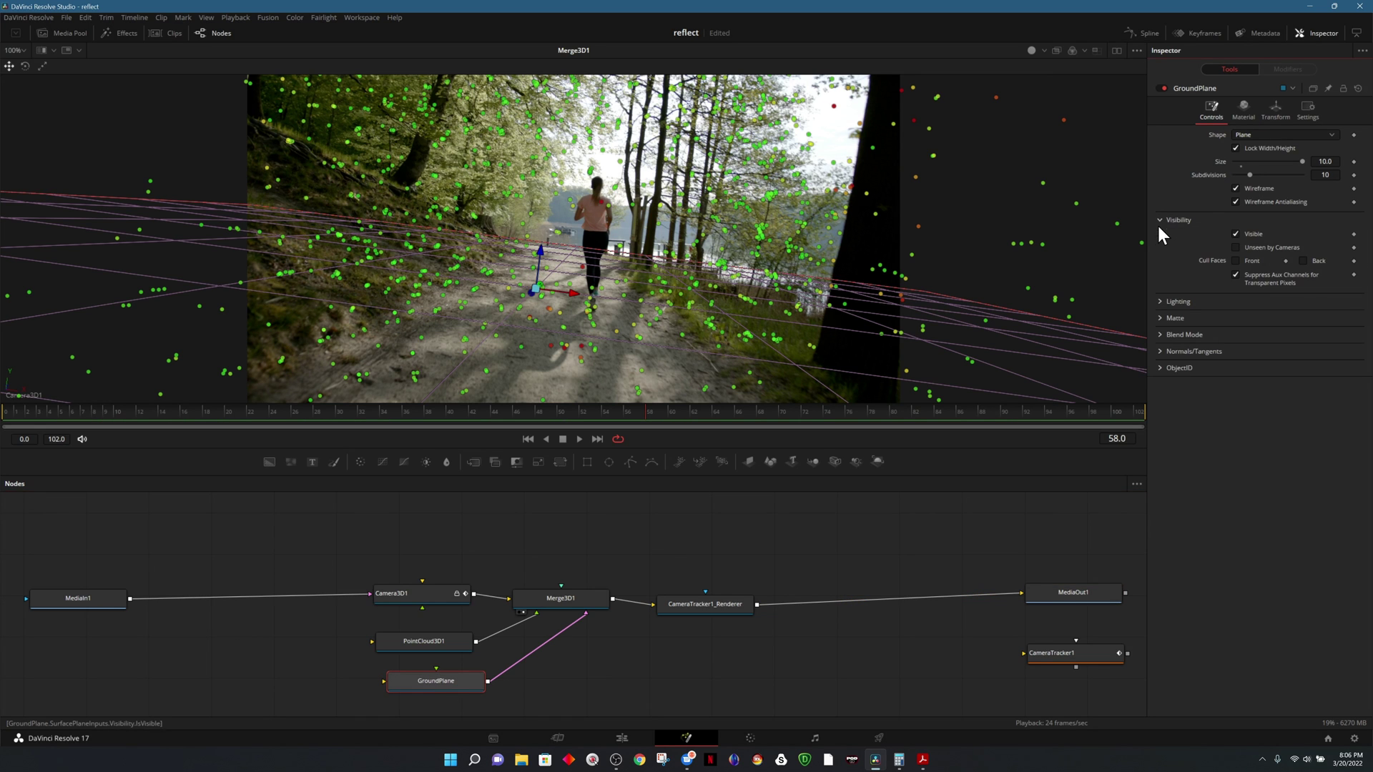
left_click(1235, 234)
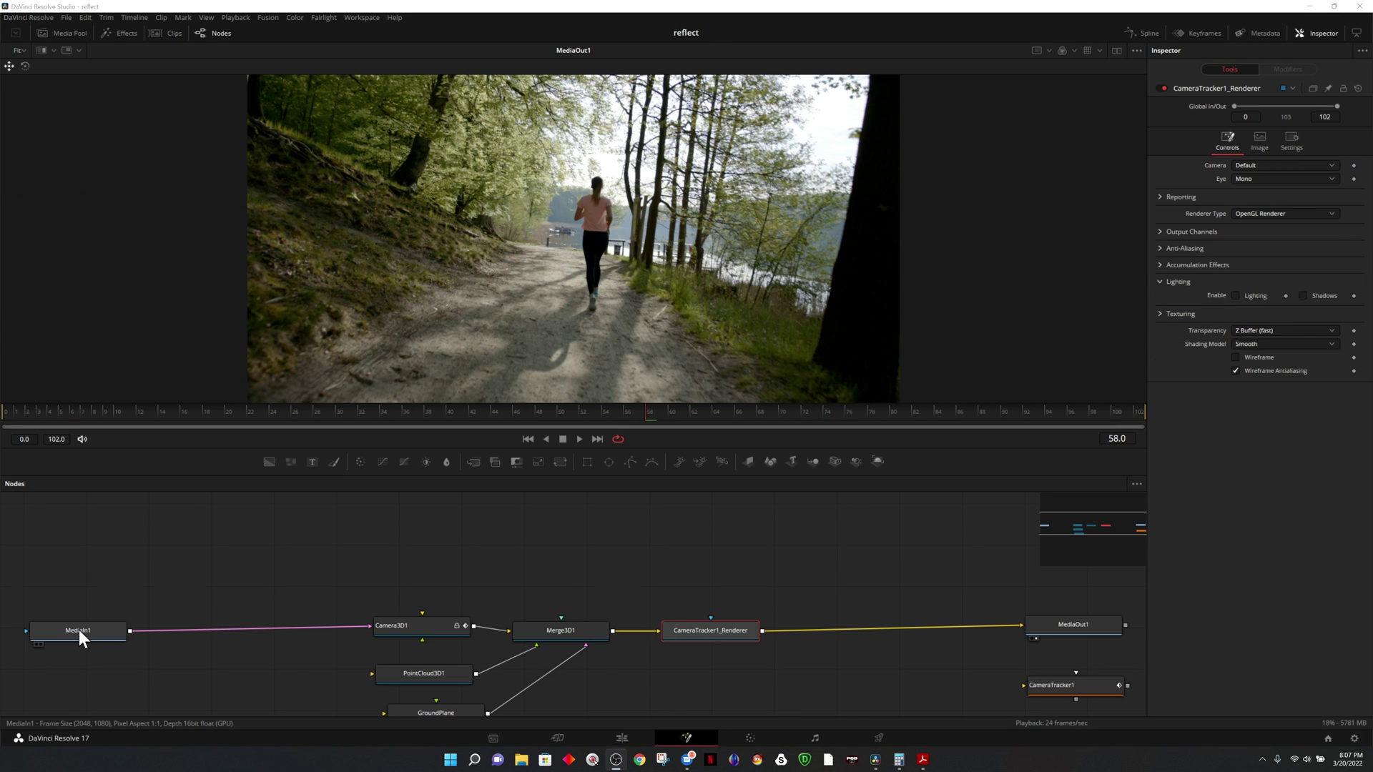
Step: Rename the MediaIn1 node to 'footage'
right_click(79, 632)
mouse_move(88, 625)
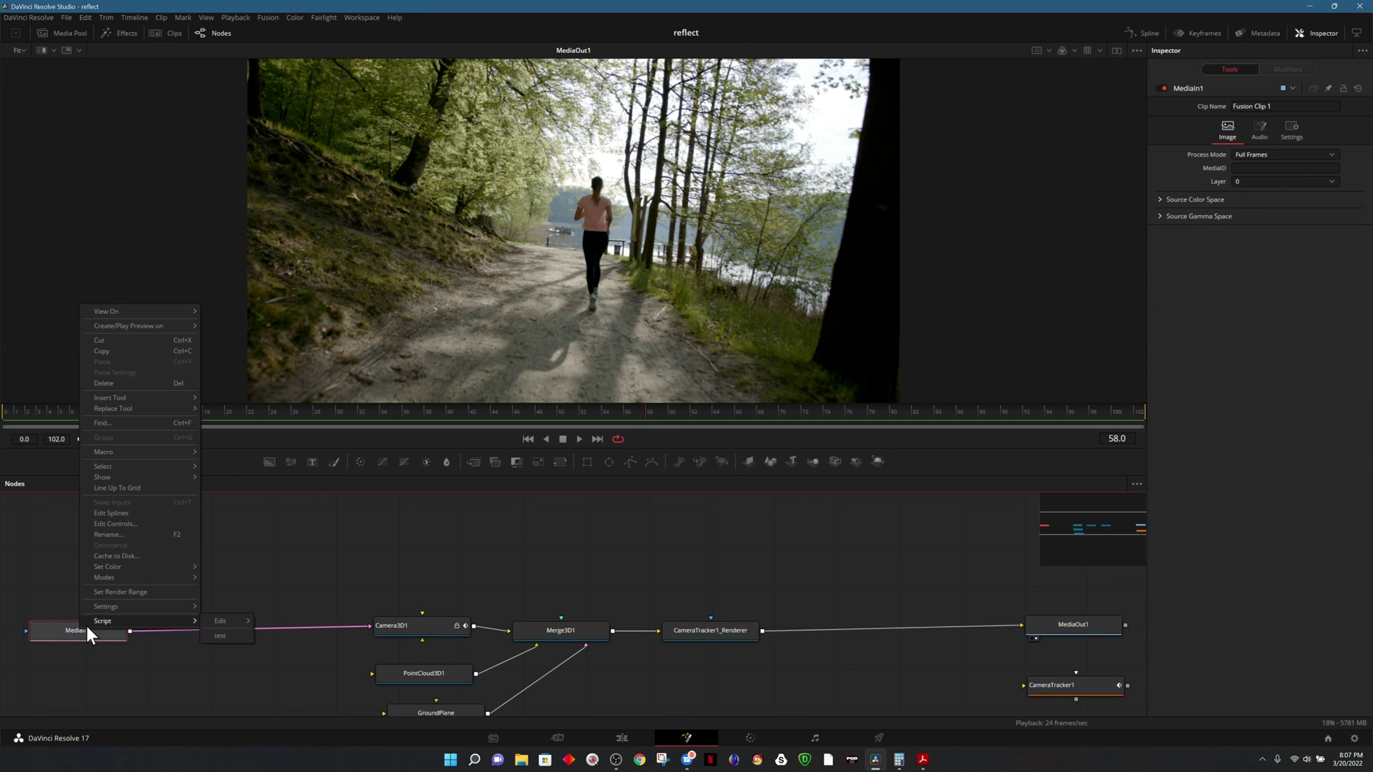
left_click(114, 537)
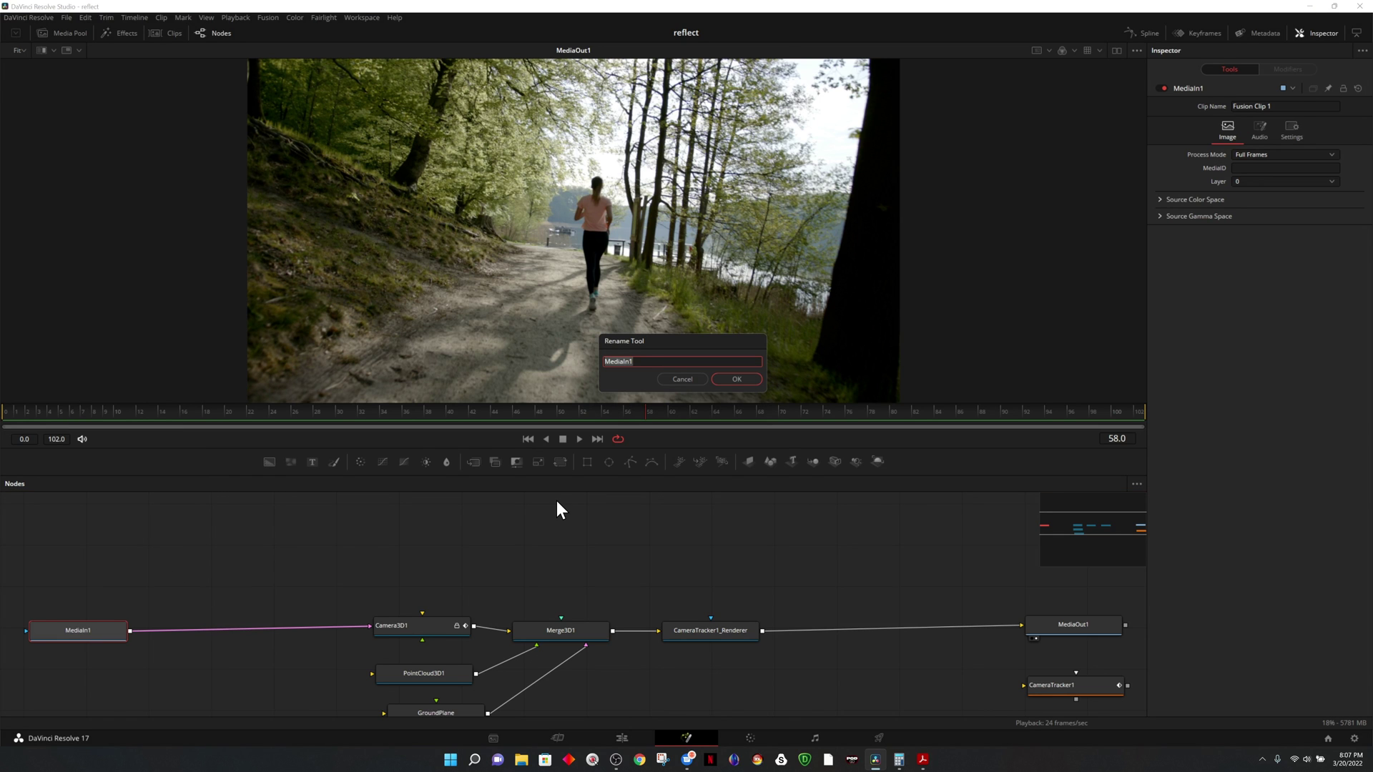
type("footage")
key("Return")
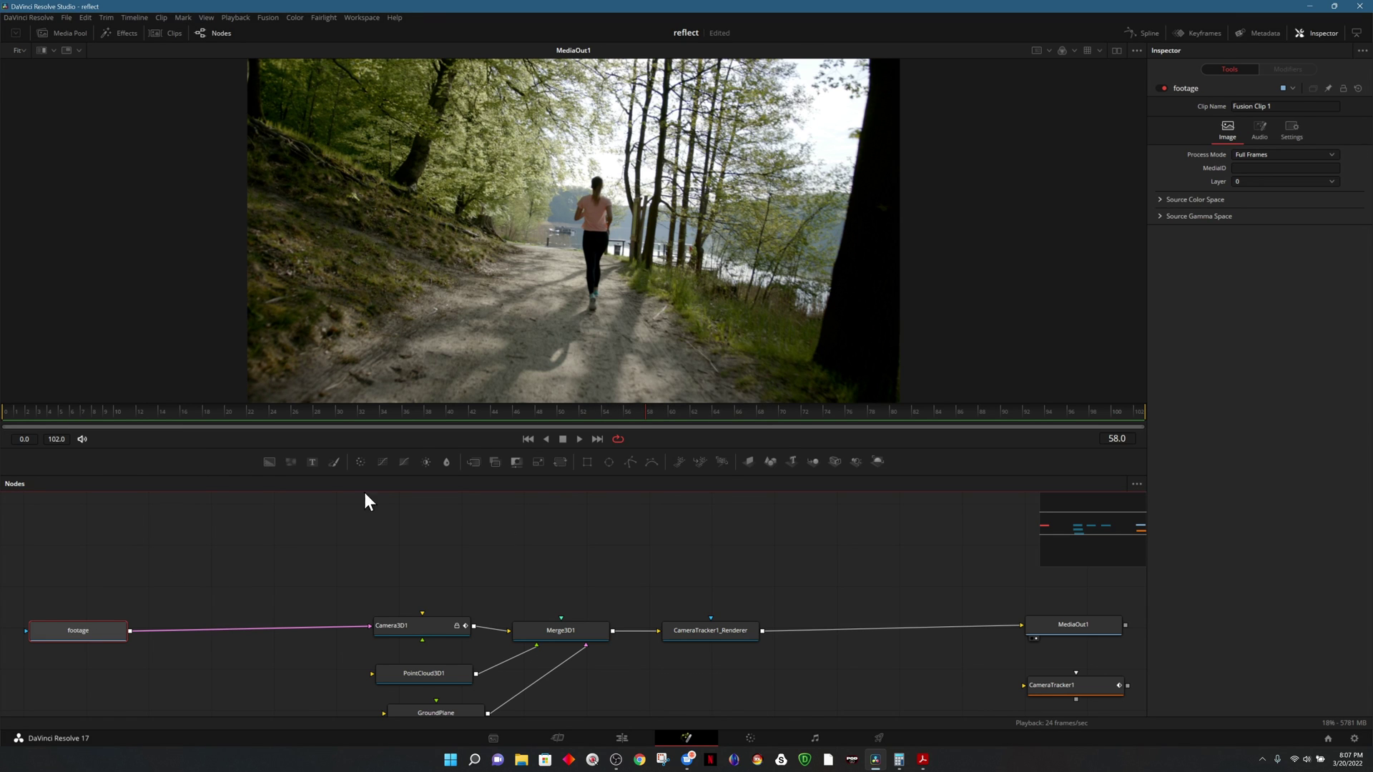
left_click(124, 543)
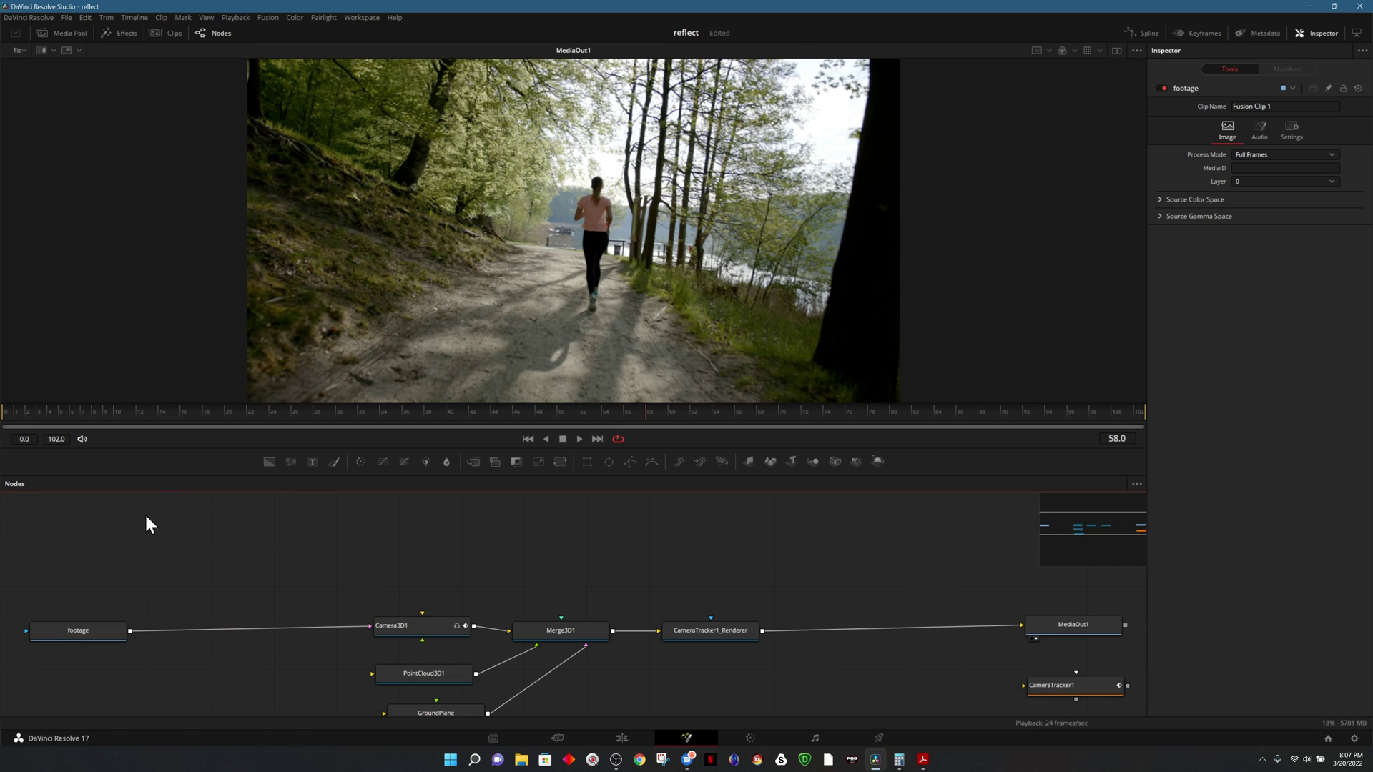
Step: Drag Kitchenknife_lowpoly.obj and KnifeTexture.jpg from the Media Pool into the node graph
left_click(75, 33)
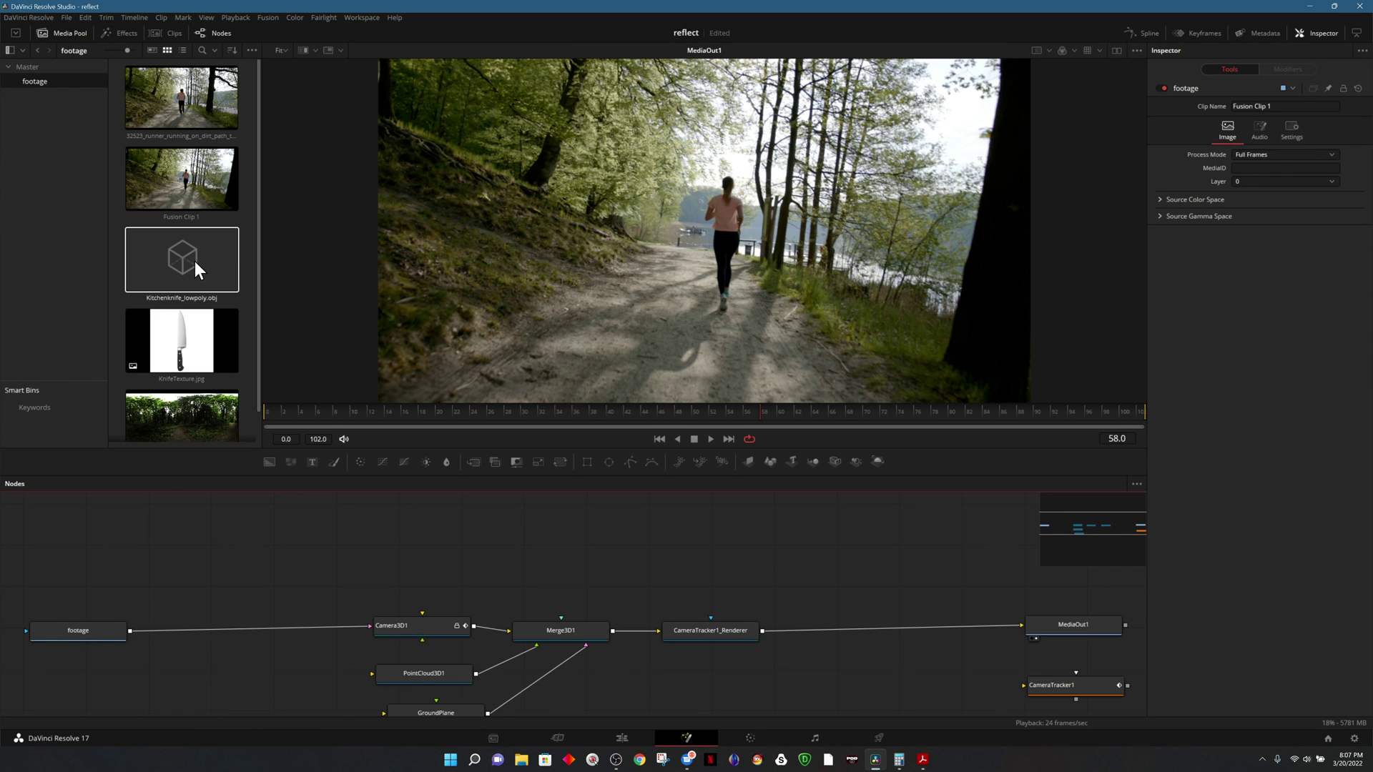
left_click_drag(181, 259, 85, 542)
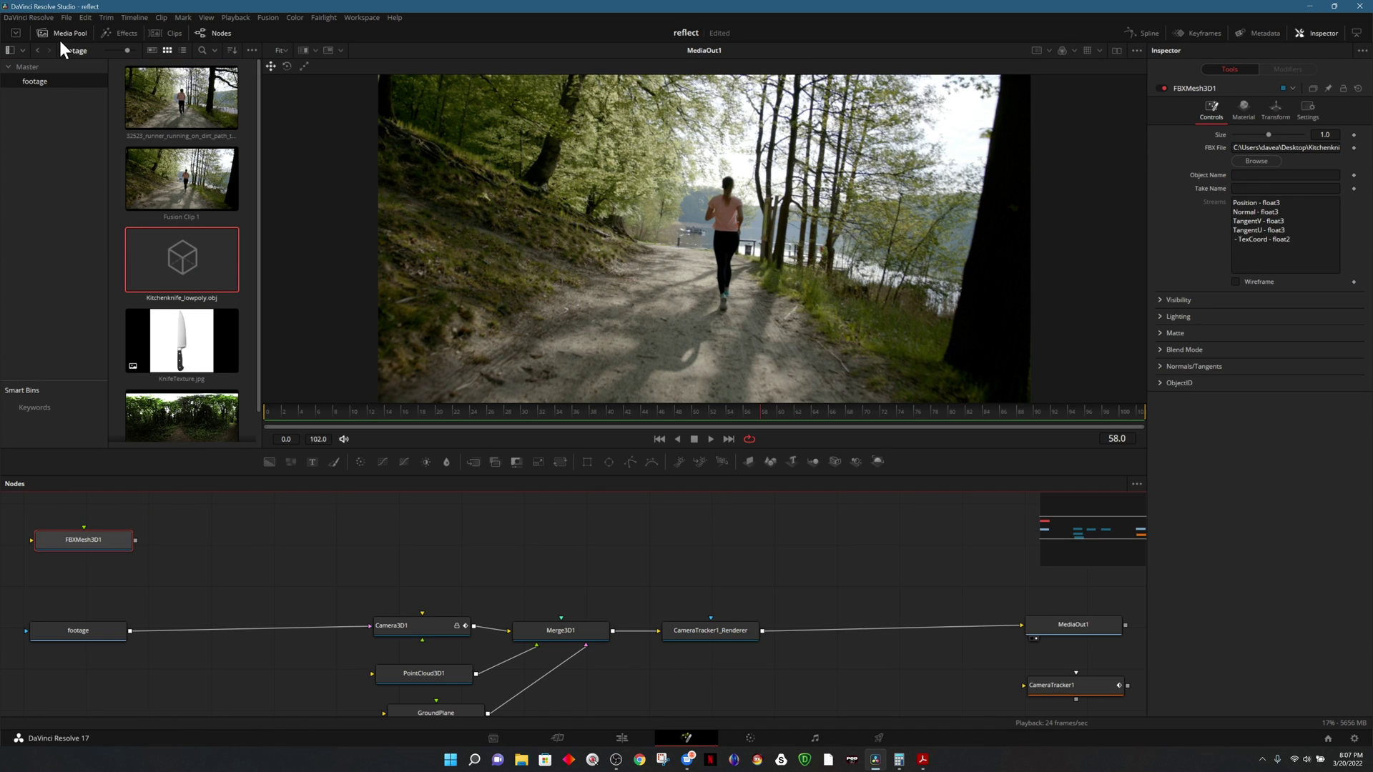
left_click_drag(182, 366, 137, 585)
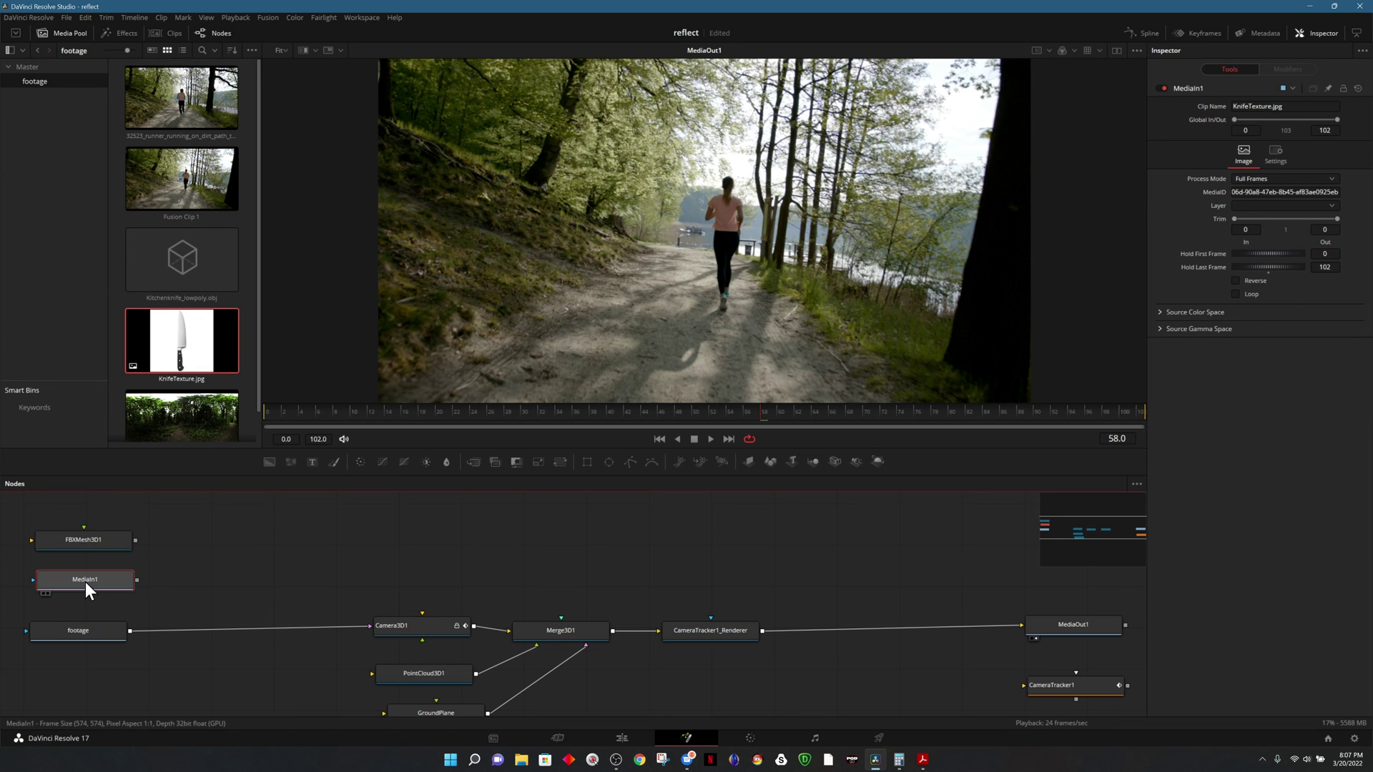
Step: Rename the KnifeTexture.jpg node to 'knifetexture'
right_click(84, 581)
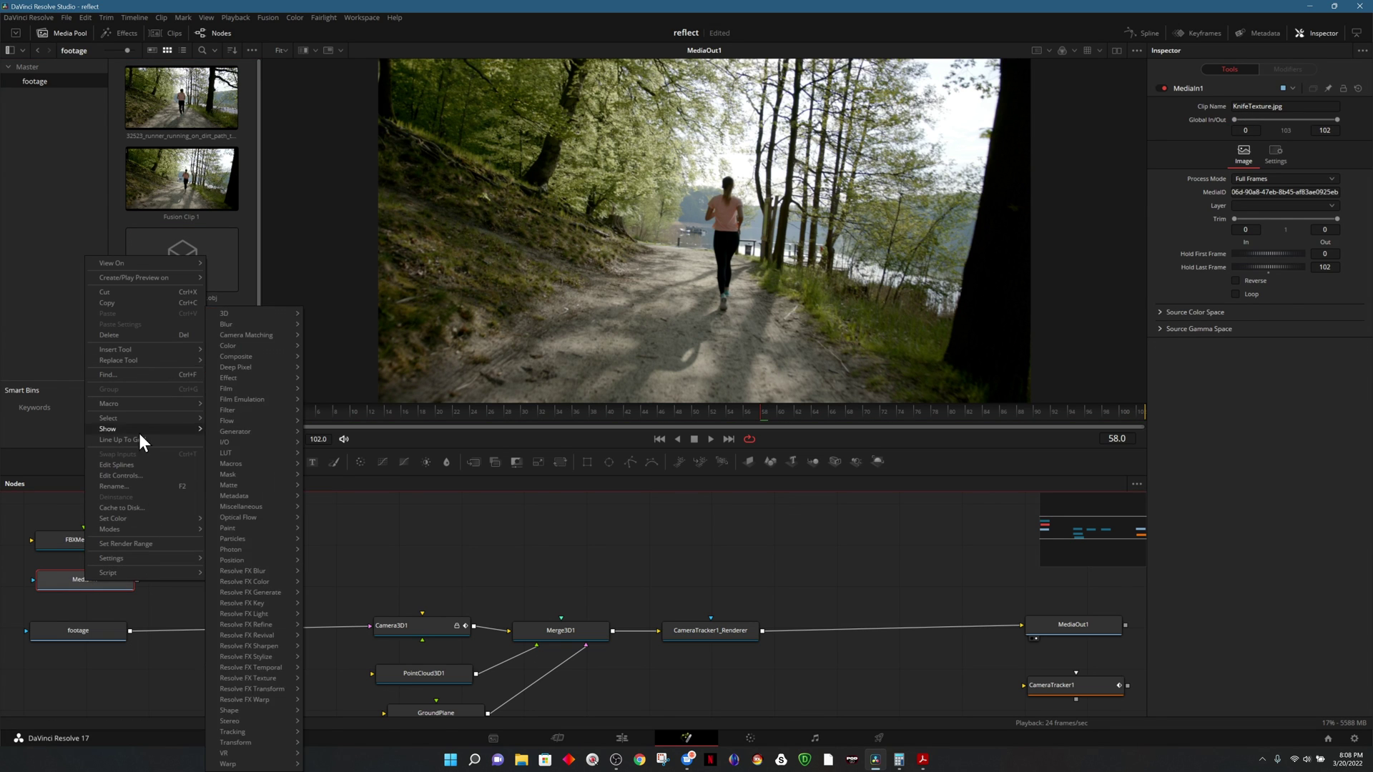
left_click(140, 486)
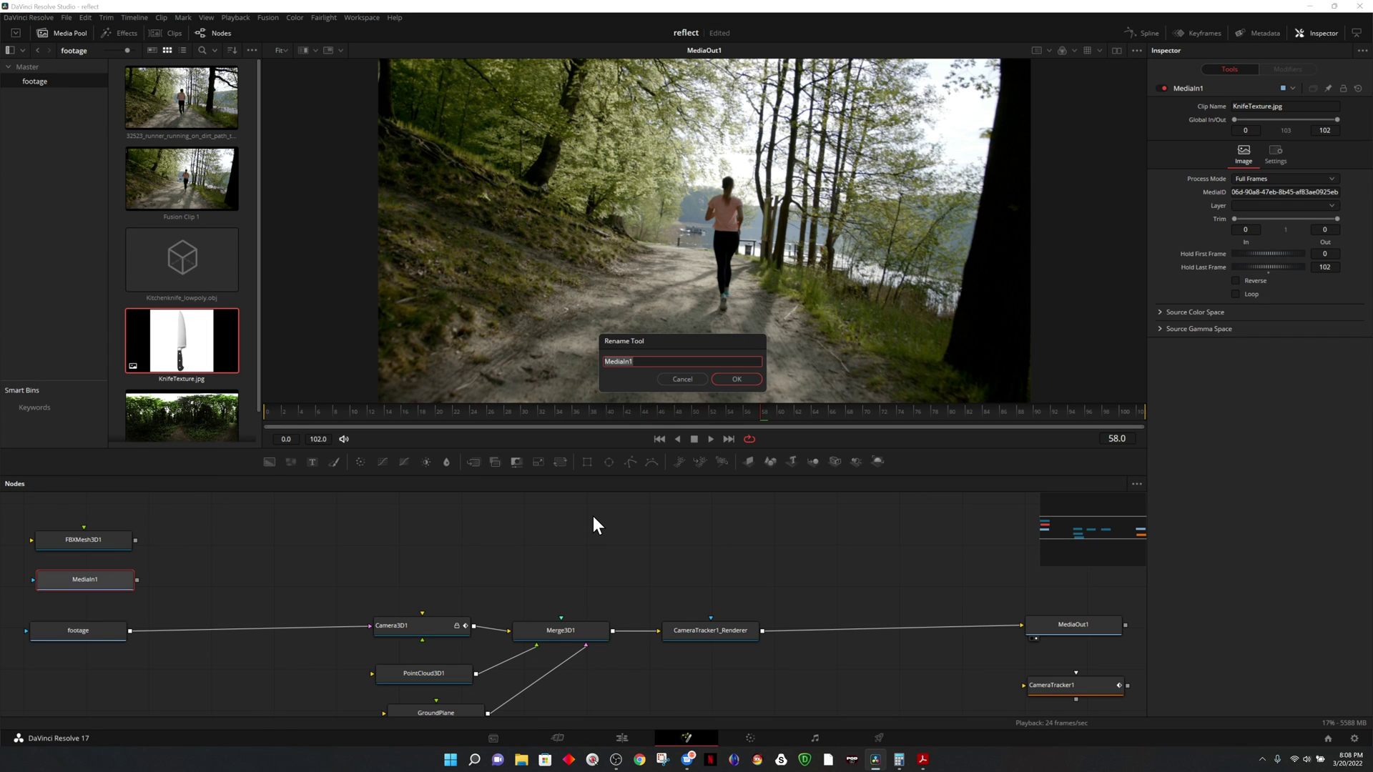
type("knife texture")
left_click(745, 381)
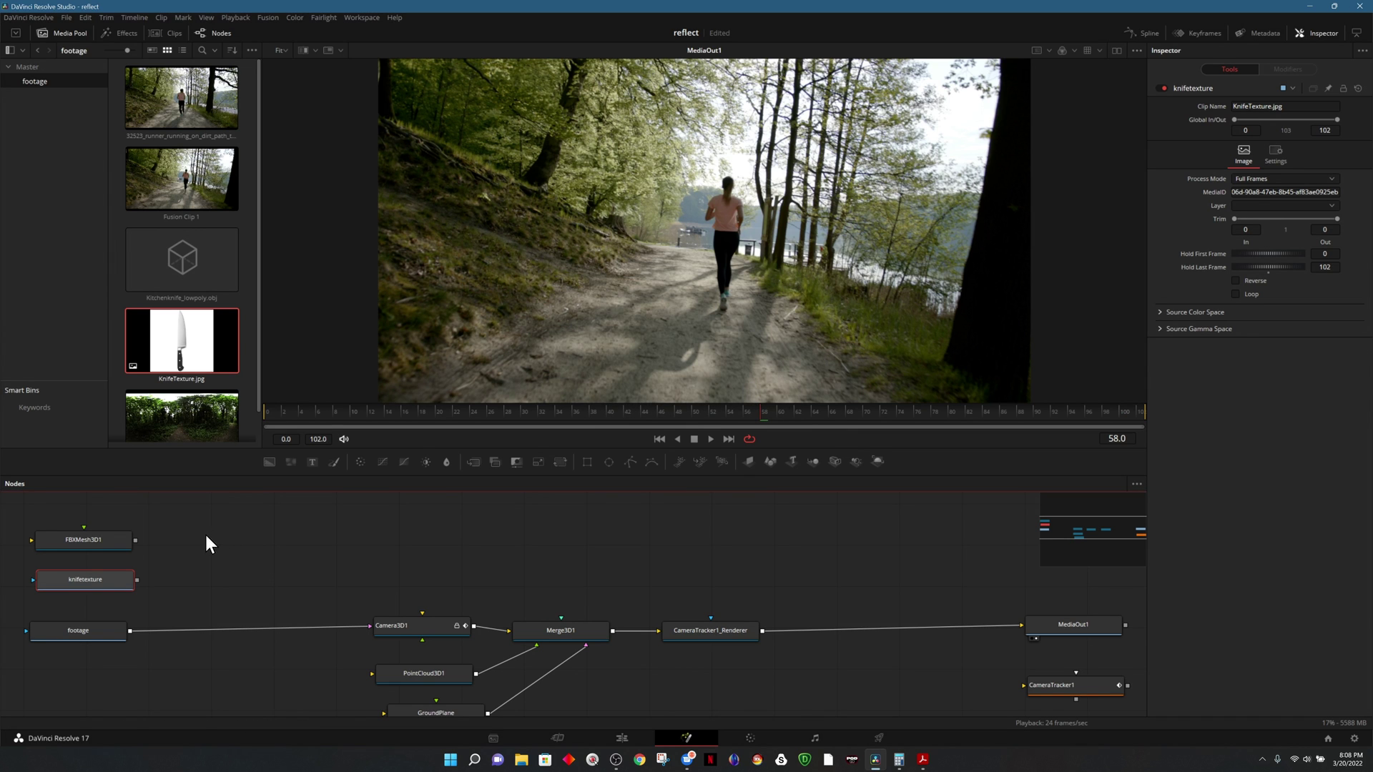
Step: Hide the media bins and show the knife mesh in the left of two side-by-side viewers
left_click(71, 32)
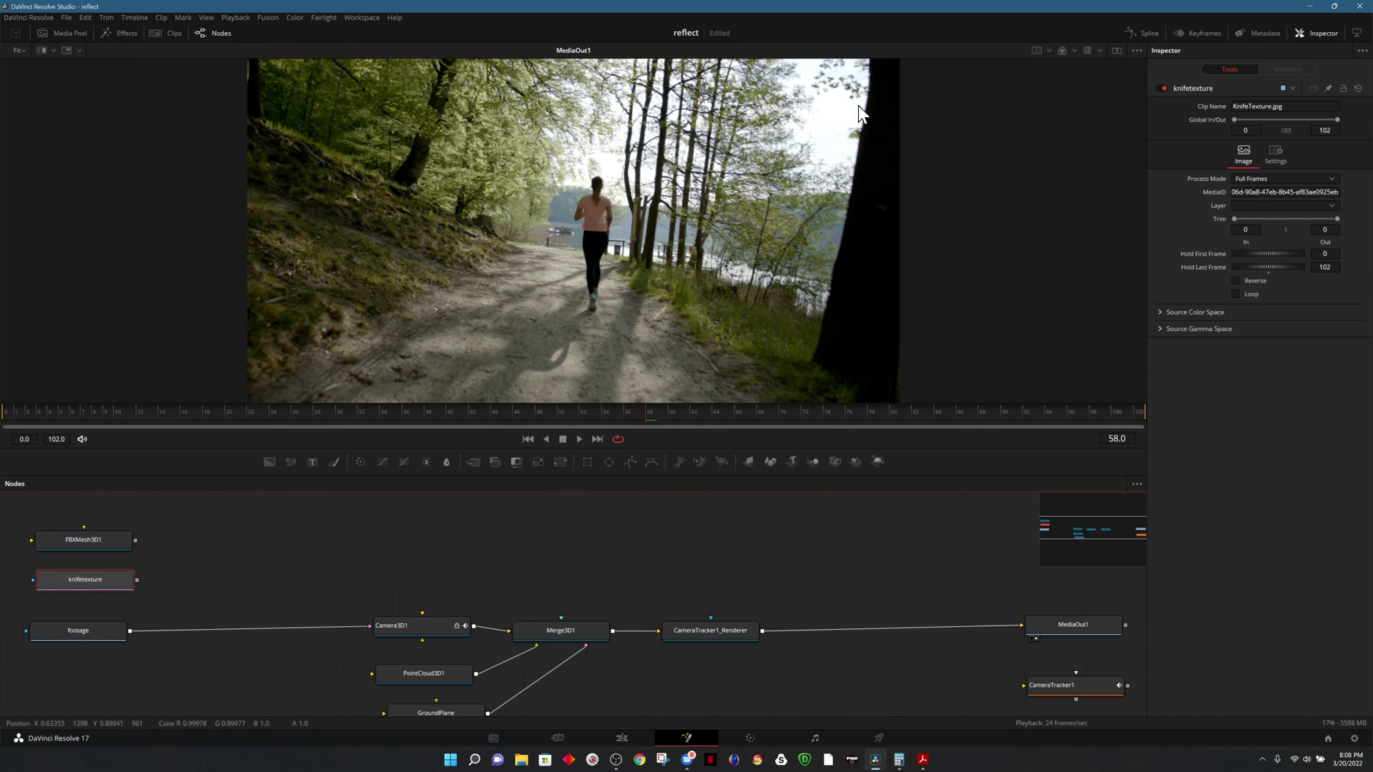
left_click(1116, 50)
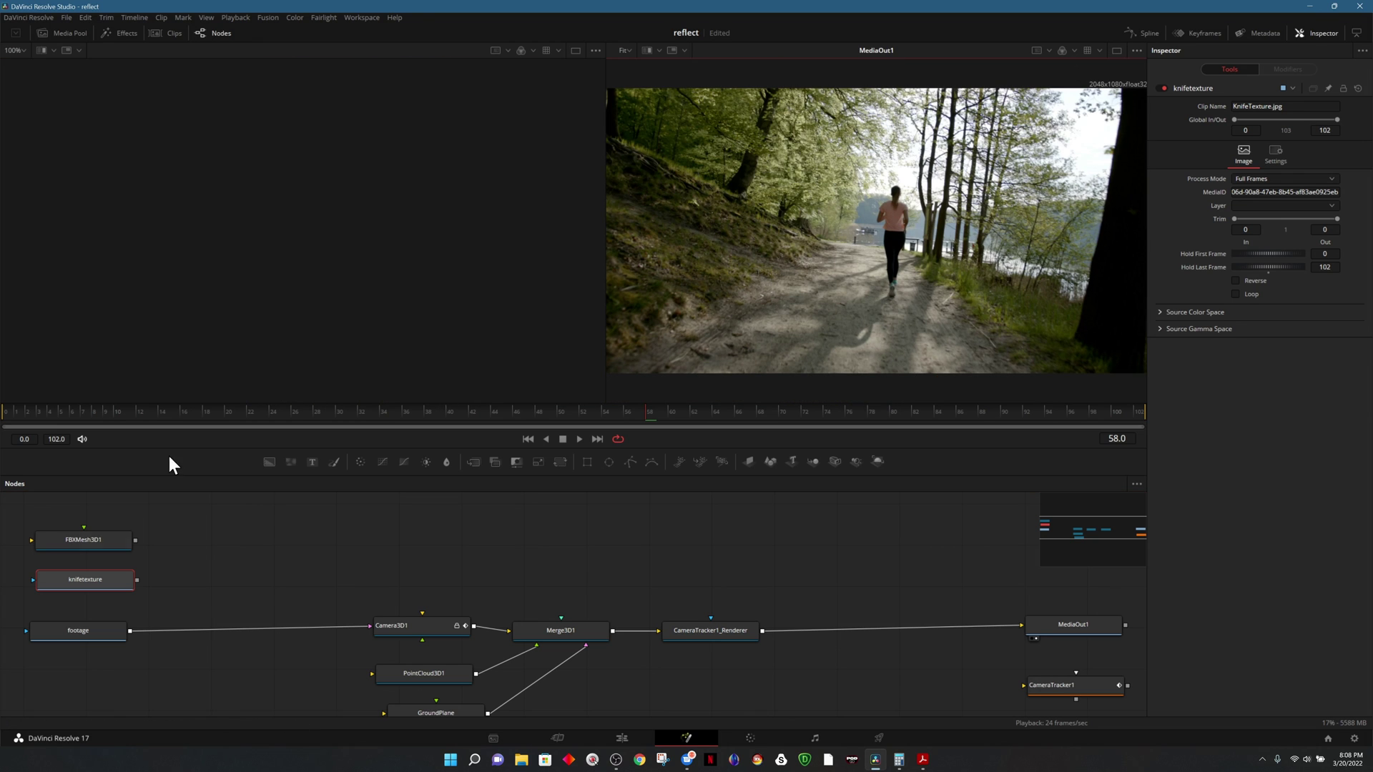
key("1")
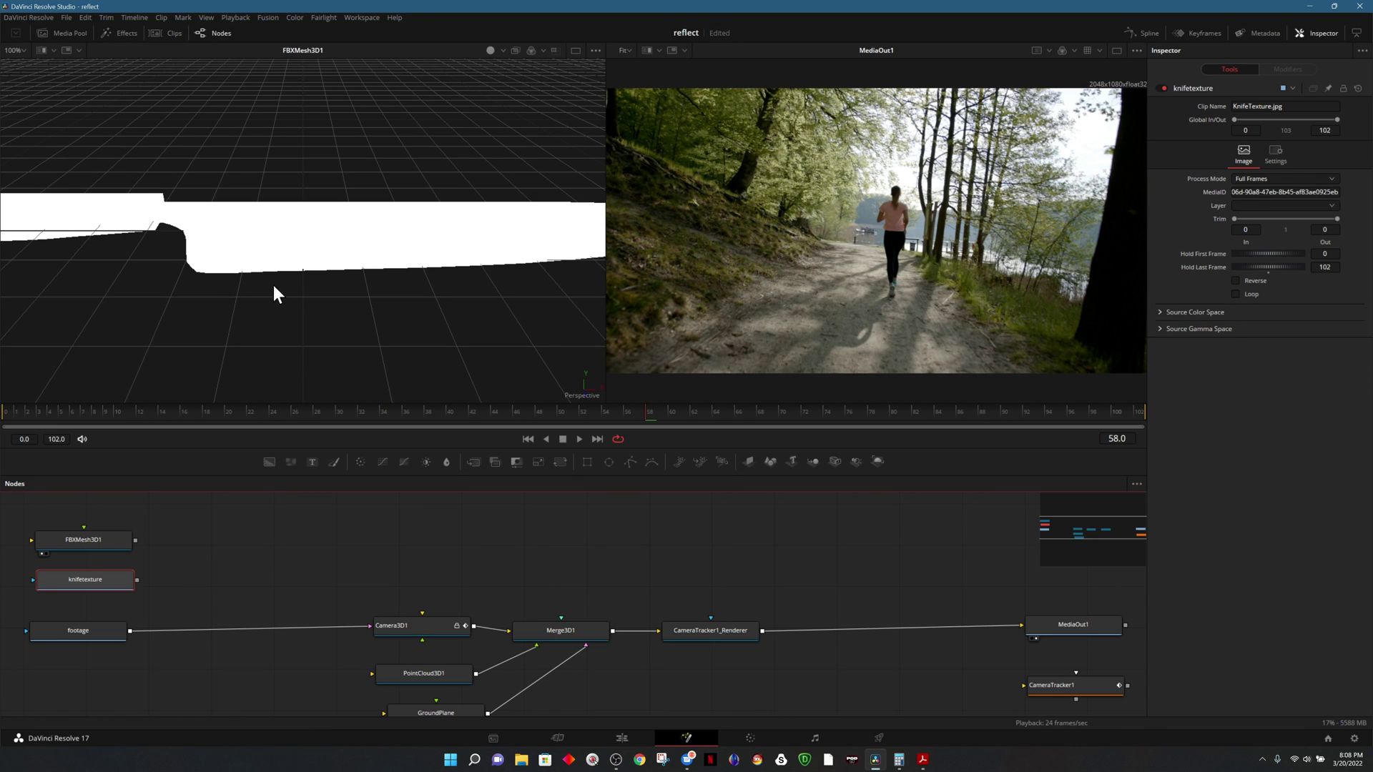
scroll(296, 278, "down", 2)
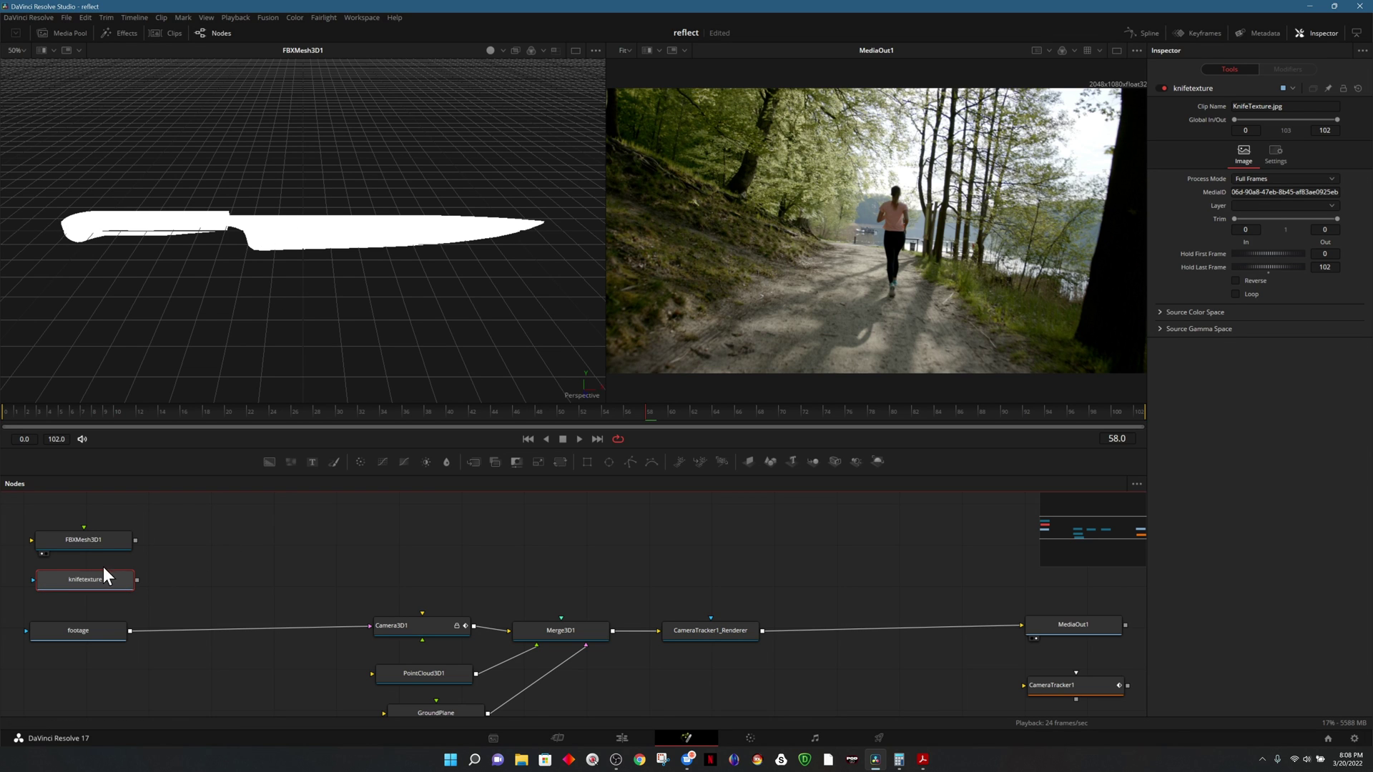
Step: Rearrange the FBXMesh3D1 and knifetexture nodes and orbit the view to look down on the textured knife
left_click_drag(85, 544, 282, 572)
left_click_drag(122, 578, 280, 572)
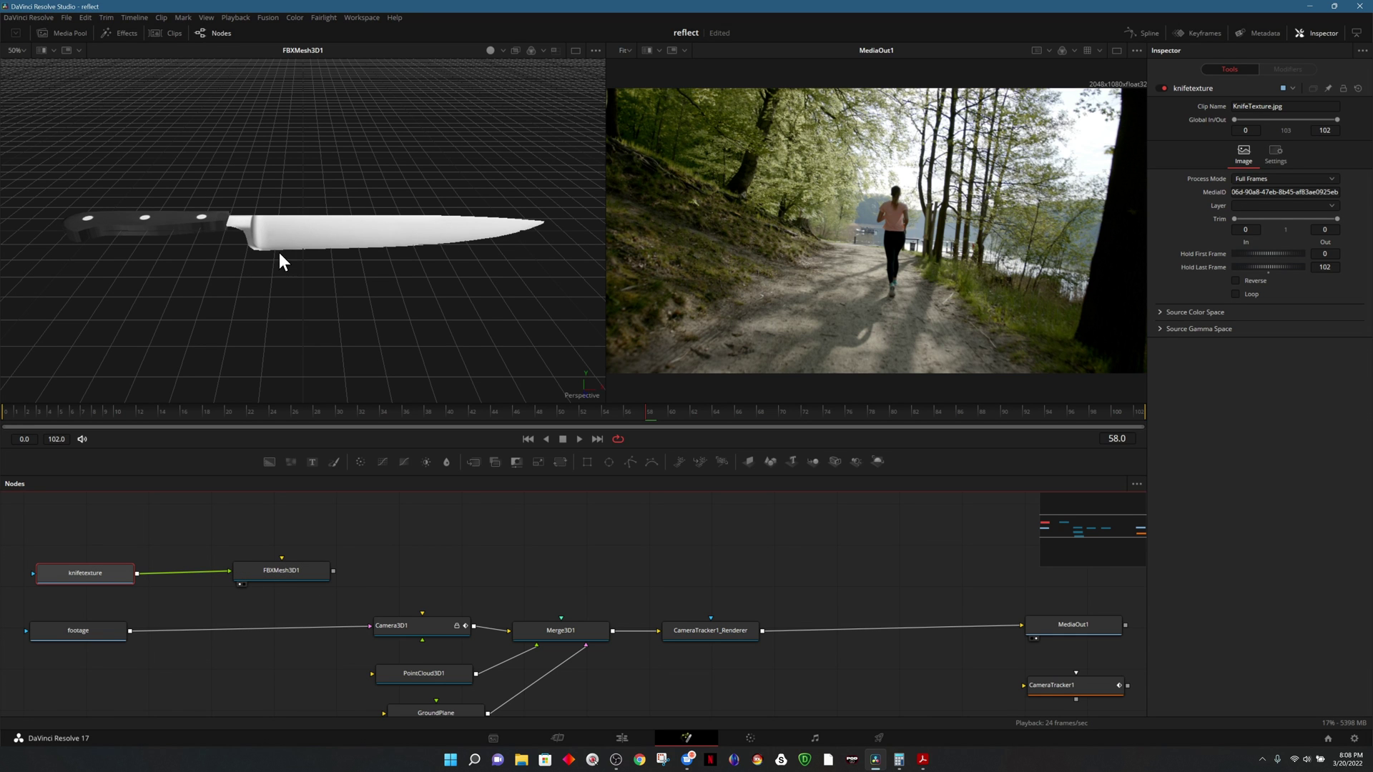
mouse_move(279, 252)
left_mouse_down()
mouse_move(277, 378)
mouse_move(264, 193)
mouse_move(284, 261)
left_mouse_up()
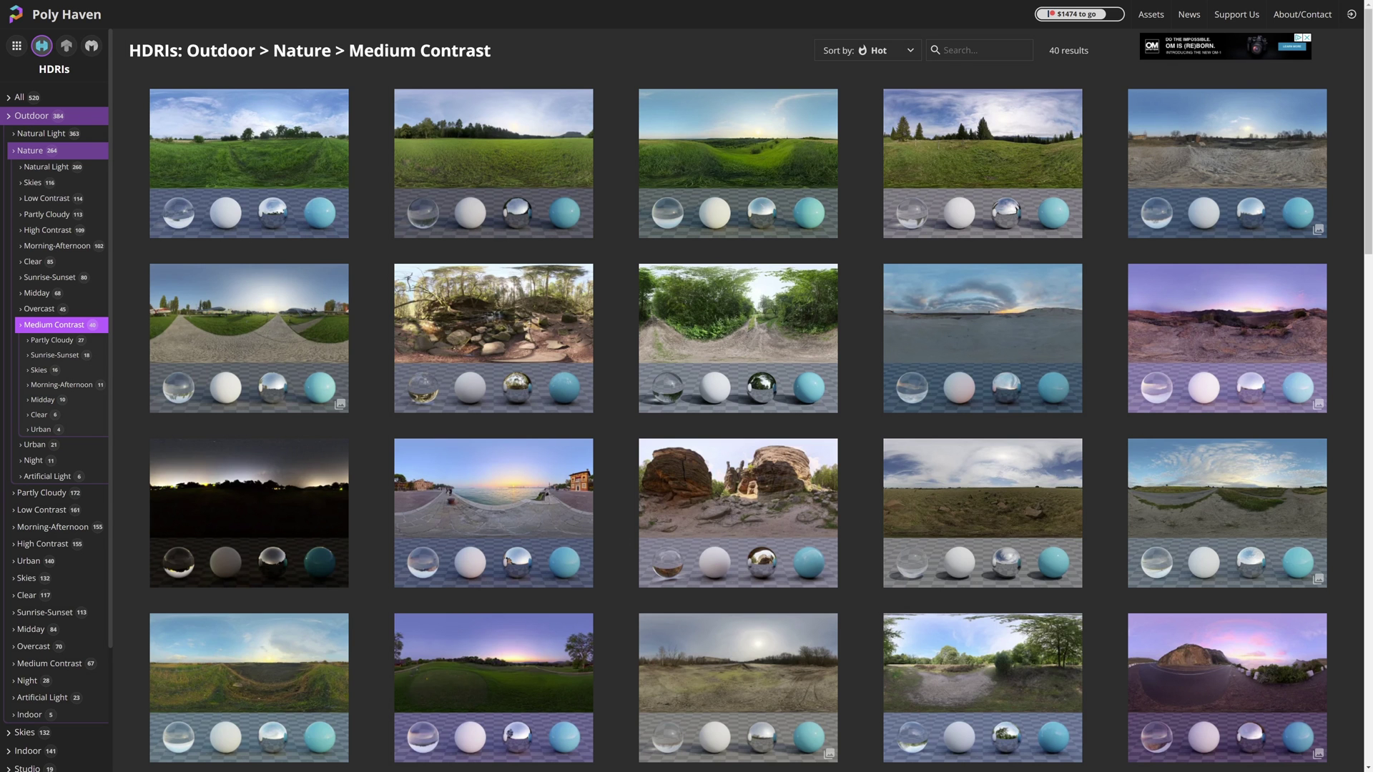
Step: Download Poly Haven's Whipple Creek Regional Park 04 HDRI as a 4K EXR, then select the two knife nodes
left_click_drag(1366, 196, 1370, 362)
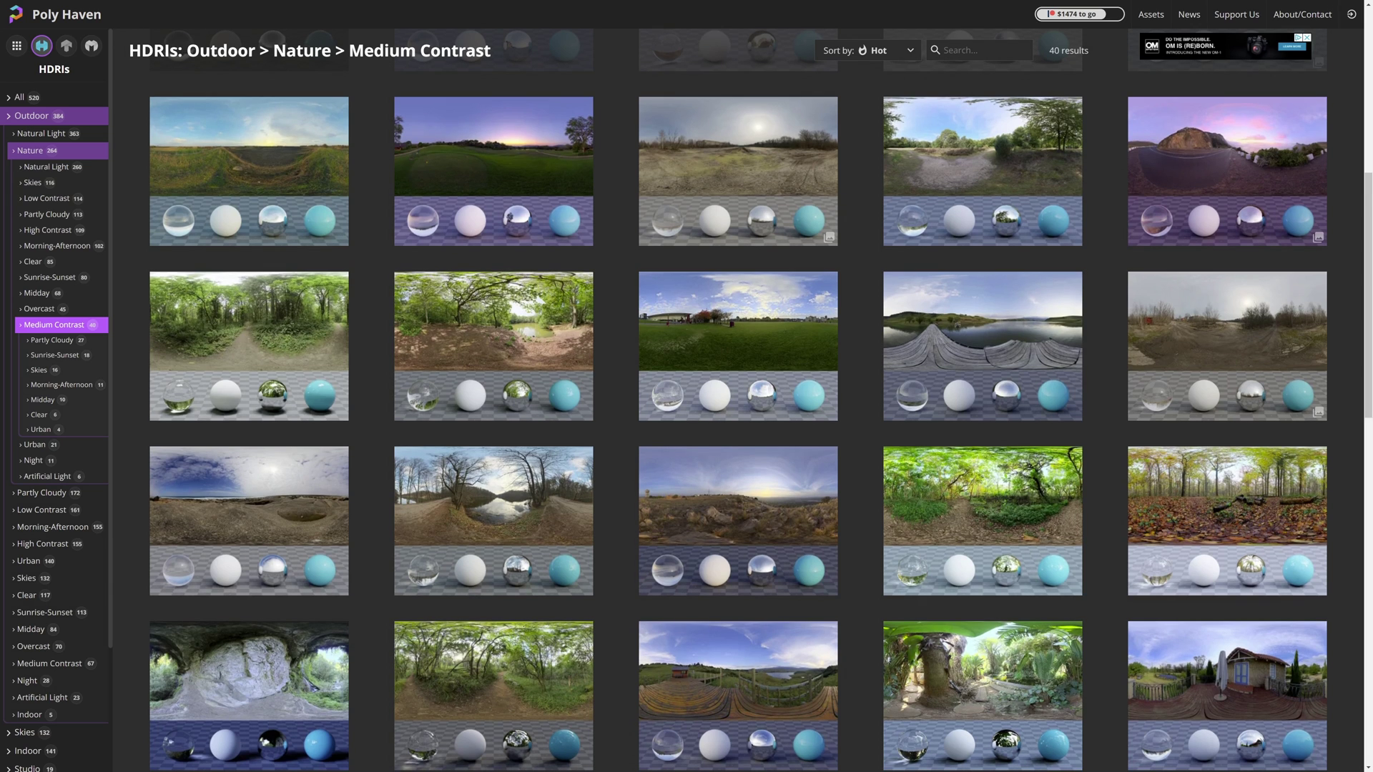
left_click(272, 320)
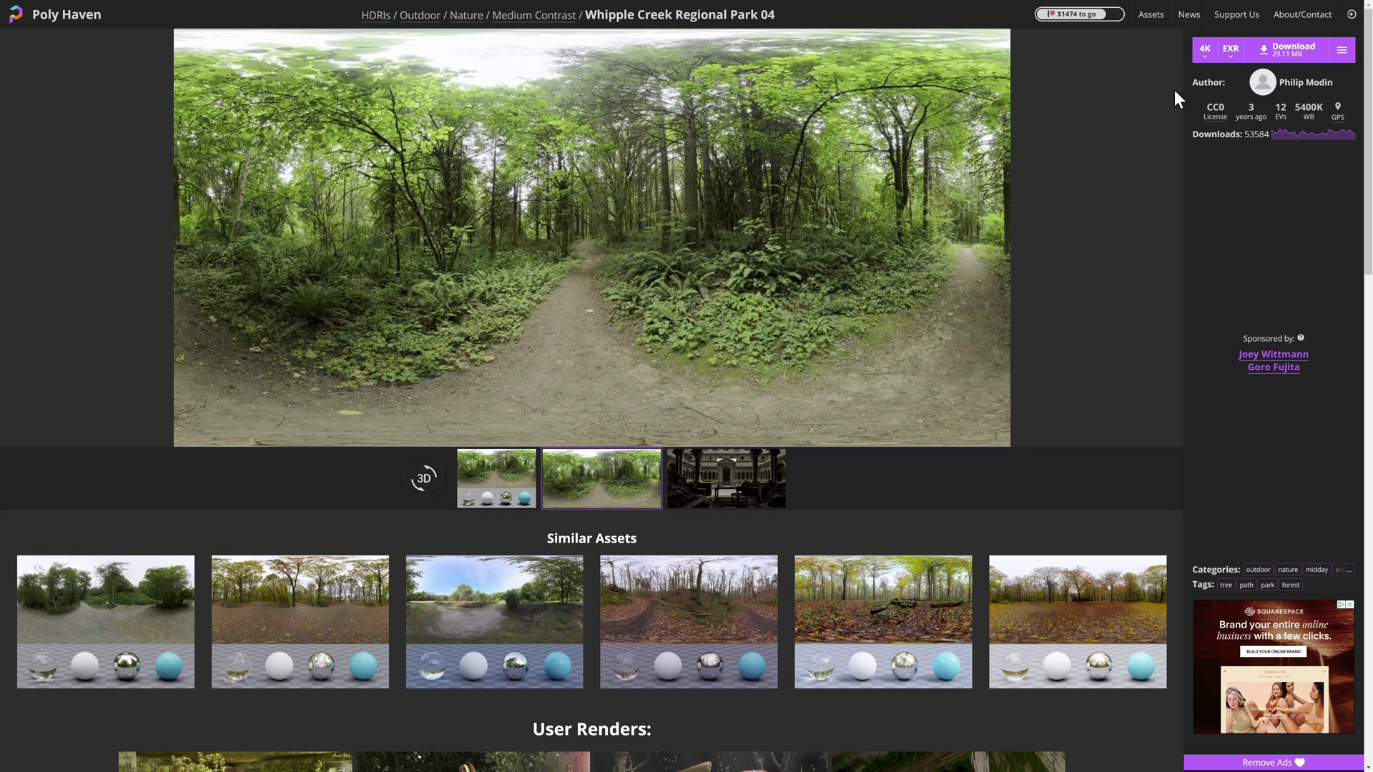
left_click(1211, 56)
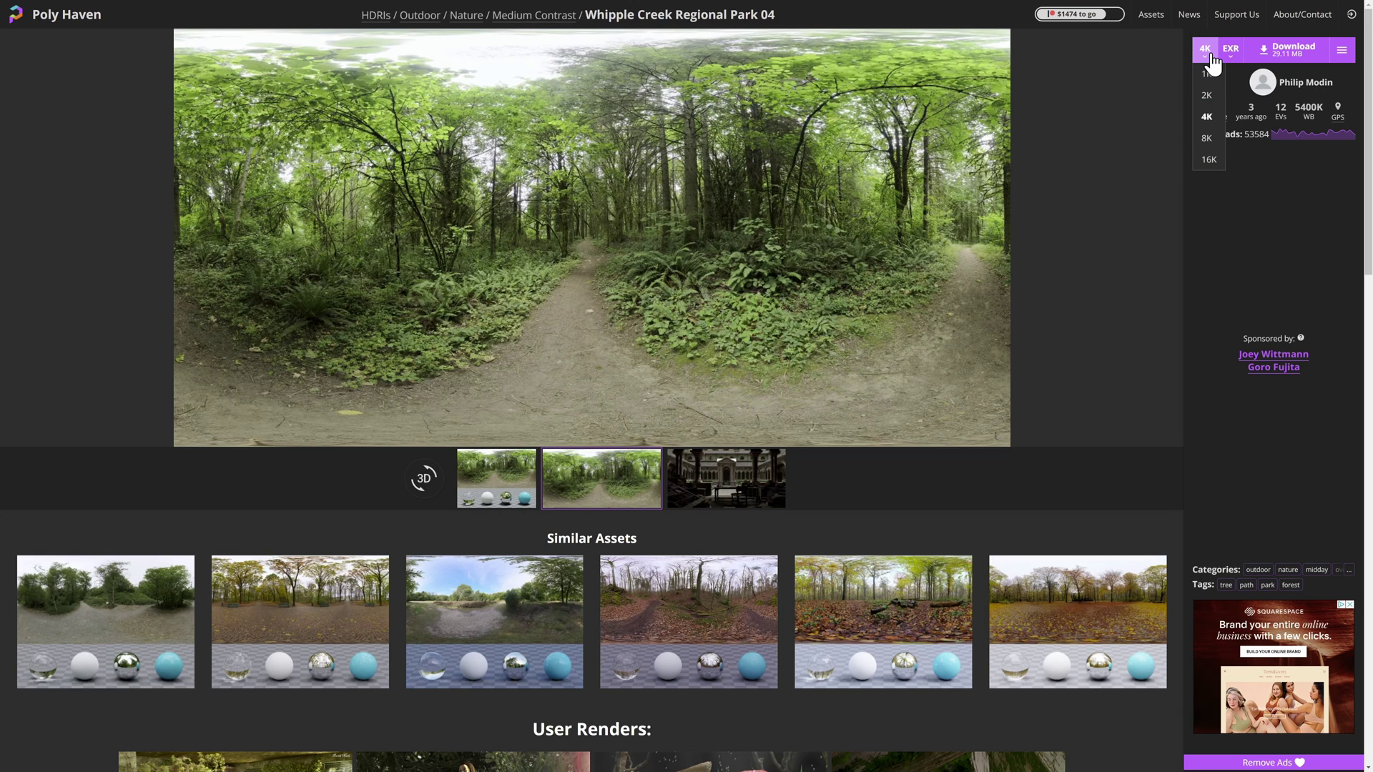
left_click(1285, 60)
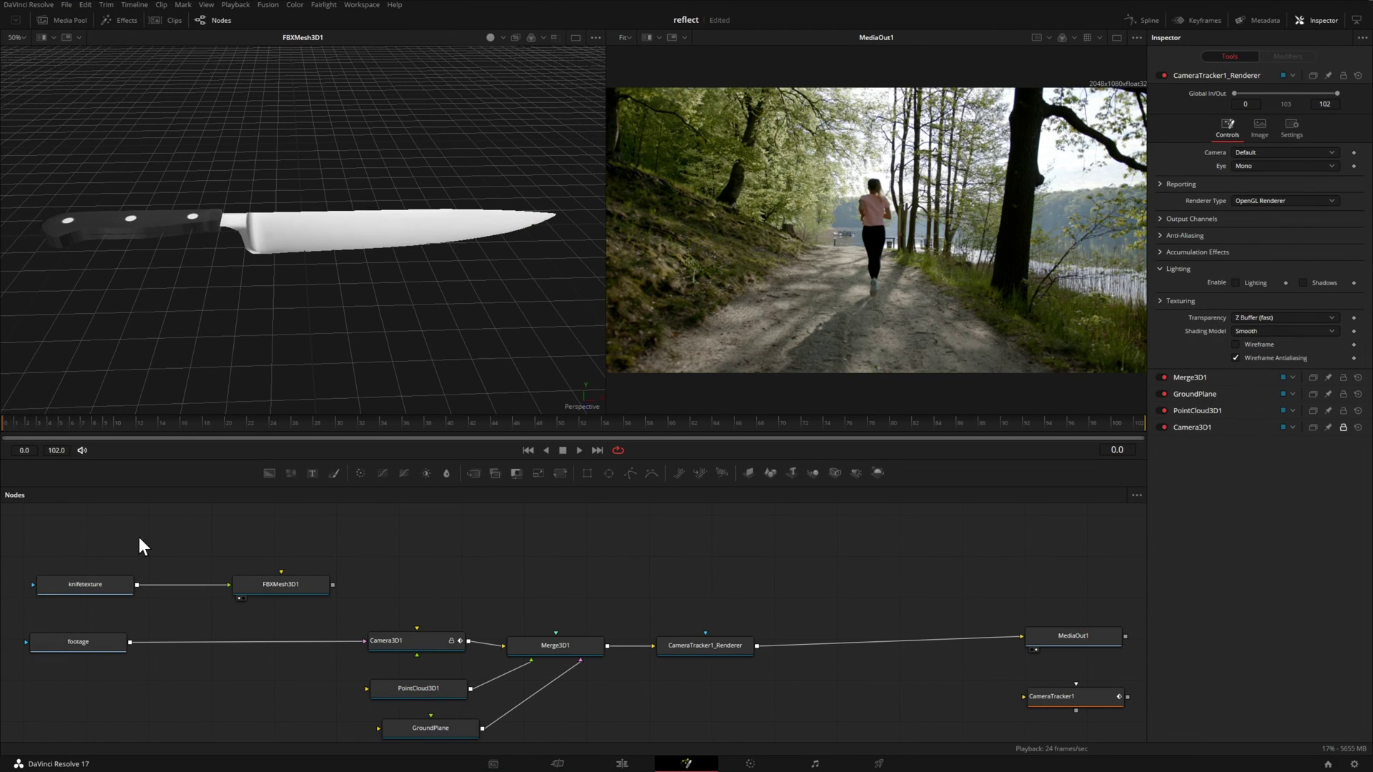
left_click_drag(61, 544, 286, 603)
Step: Move the knife nodes aside and bring the forest HDRI EXR from the Media Pool into the node graph
left_click_drag(61, 582, 702, 572)
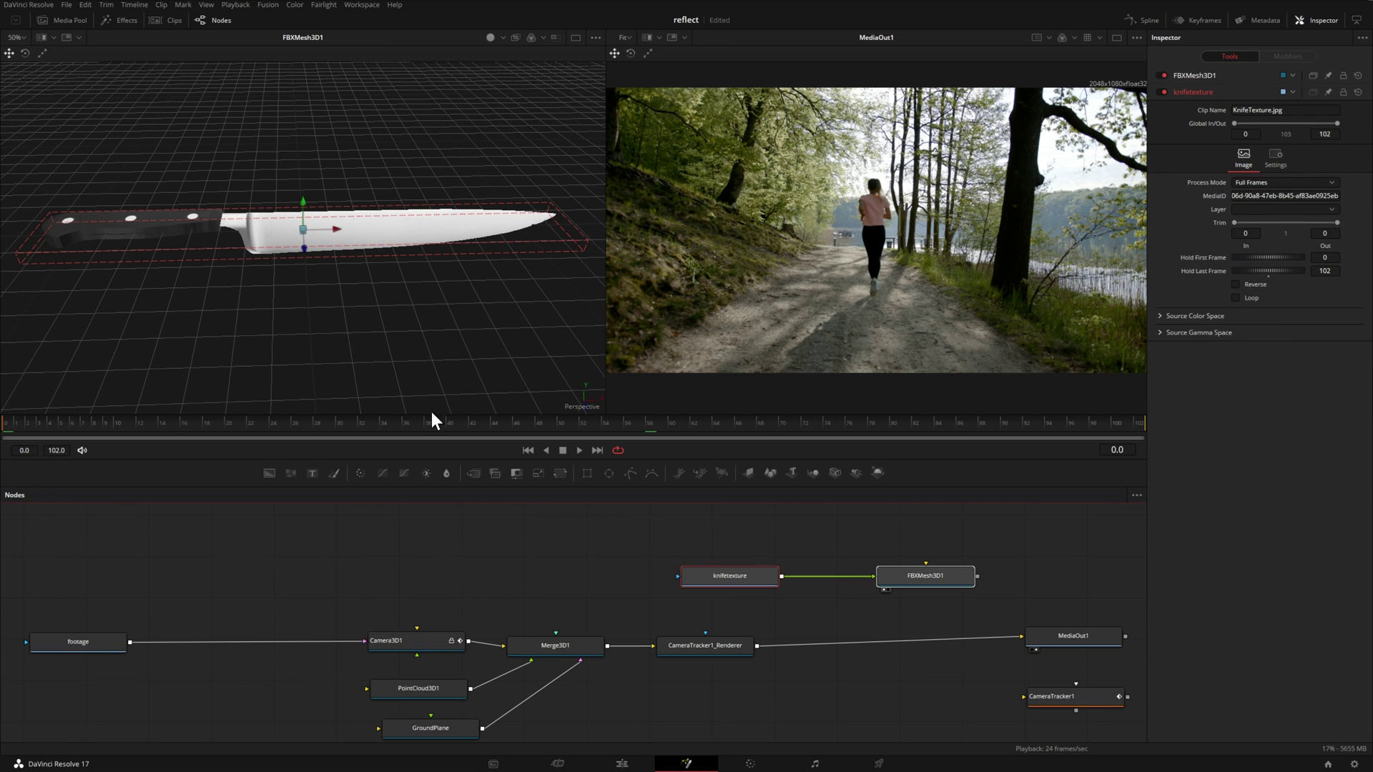
left_click(65, 22)
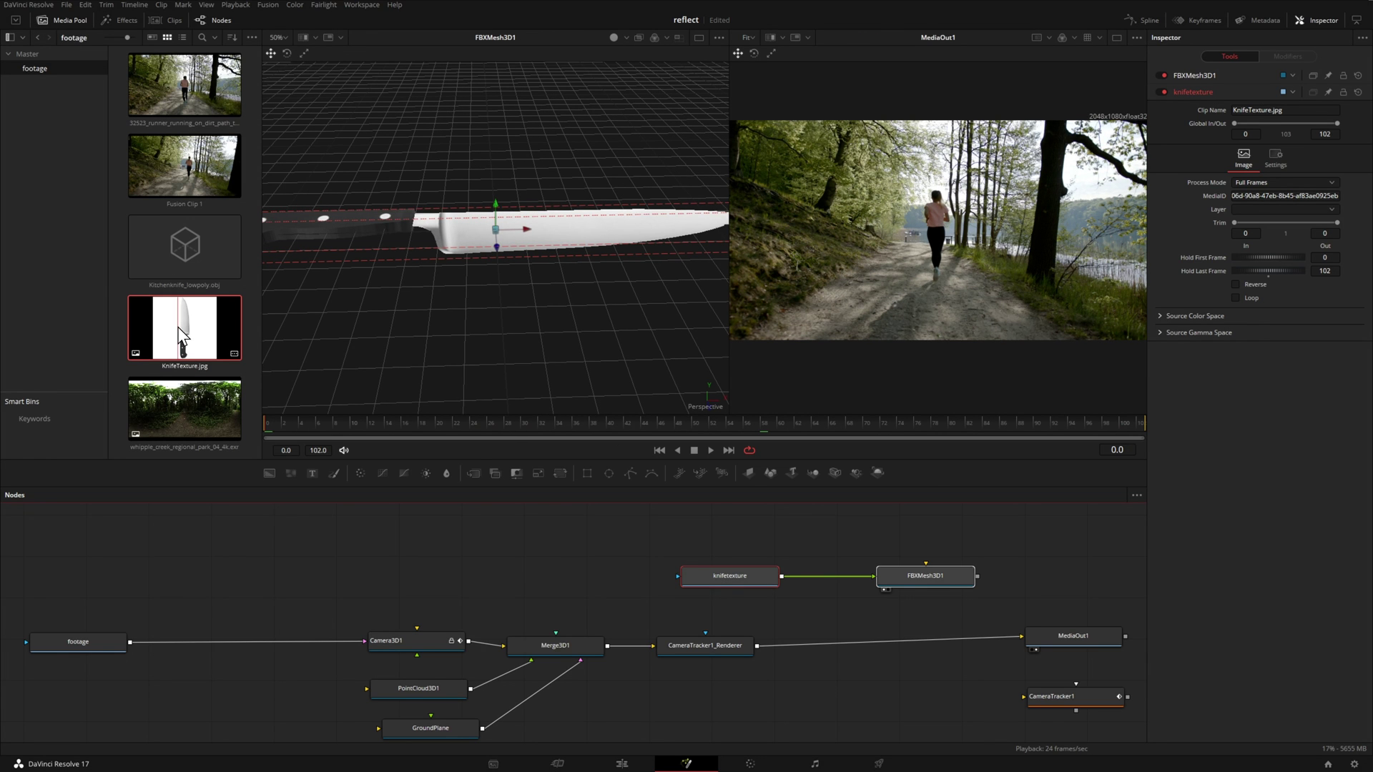
left_click_drag(180, 405, 88, 539)
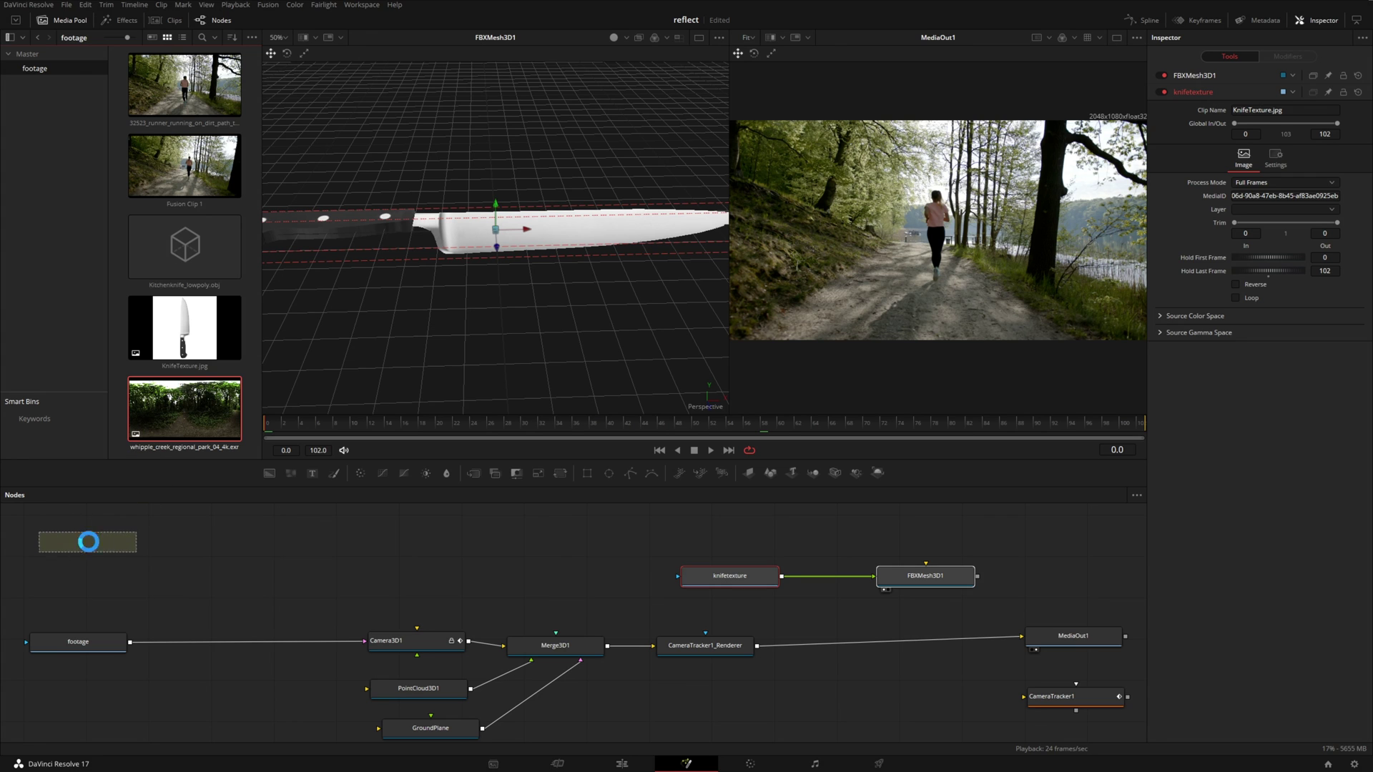
key("1")
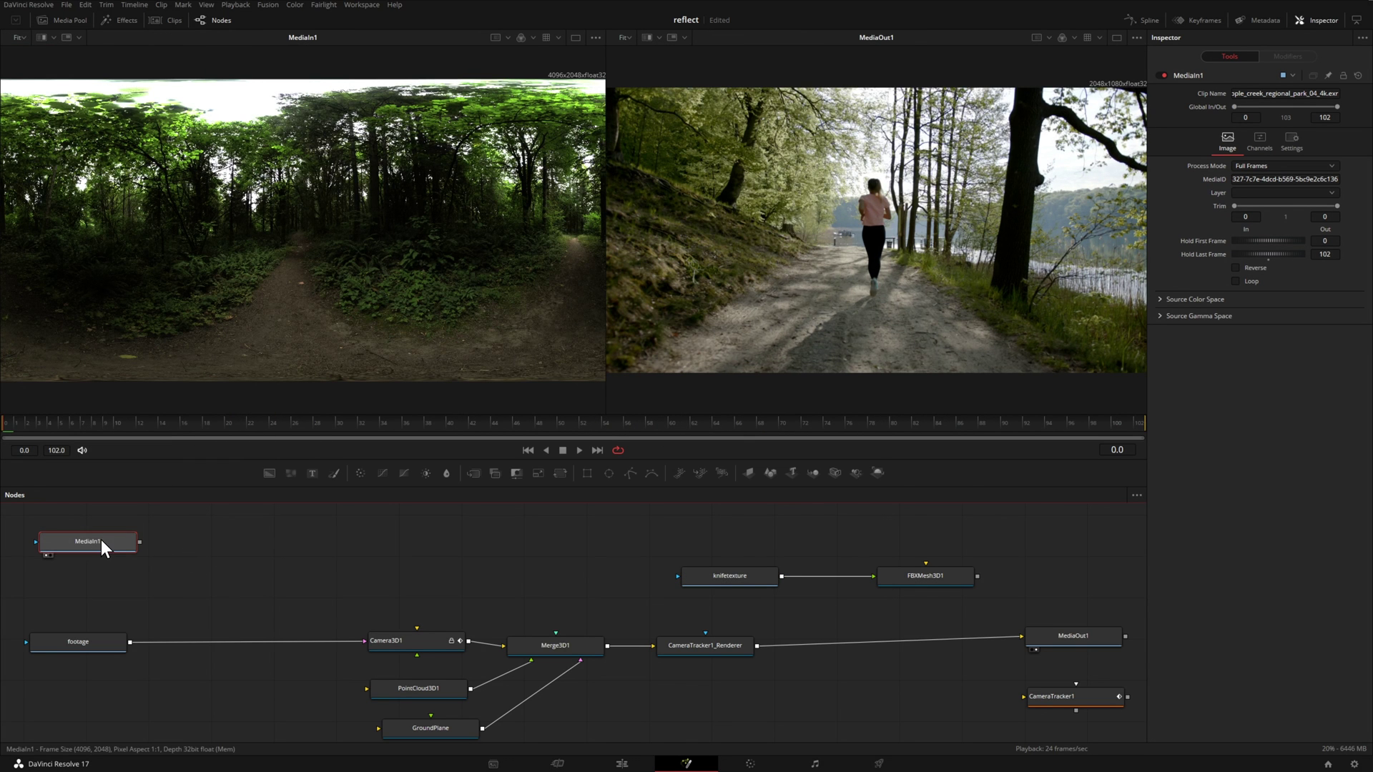
Step: Rename the new media node to 'hdrfootage'
right_click(90, 542)
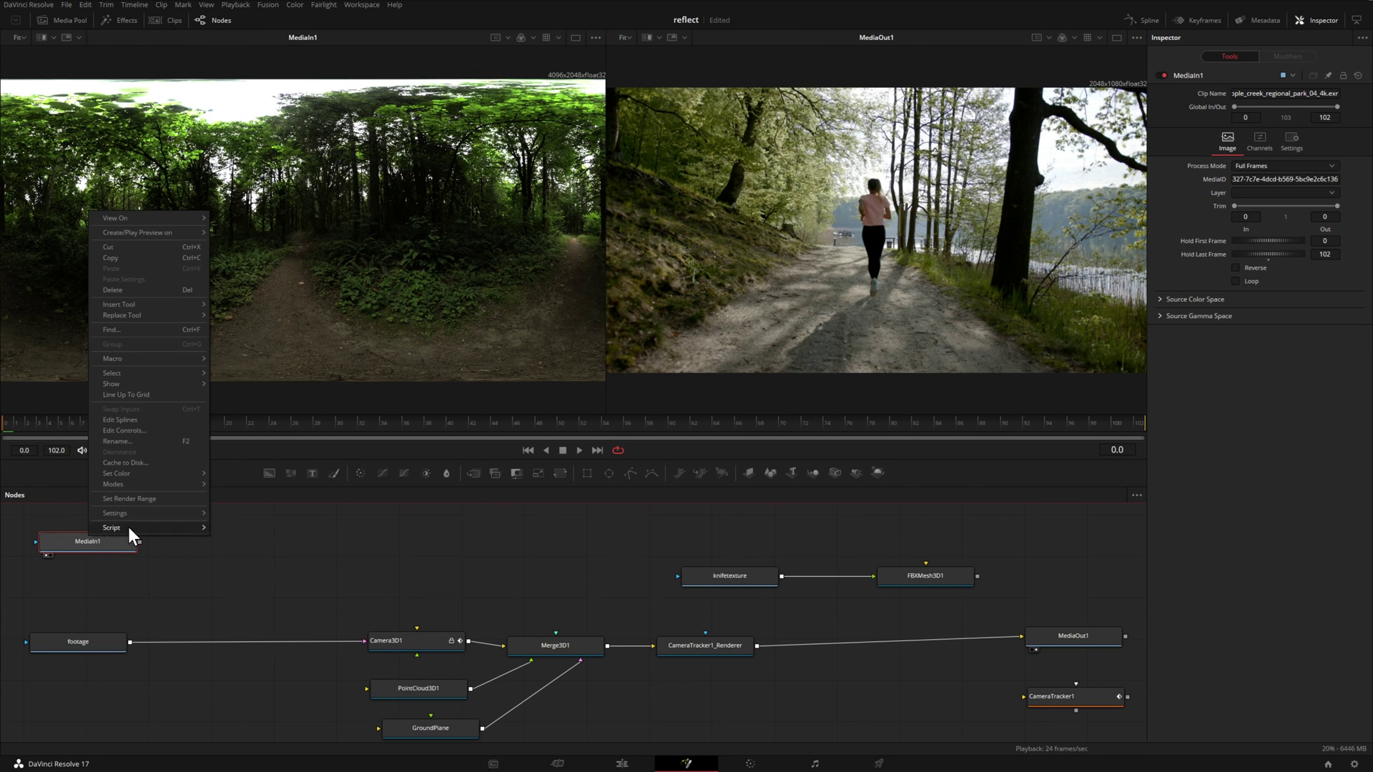
left_click(140, 441)
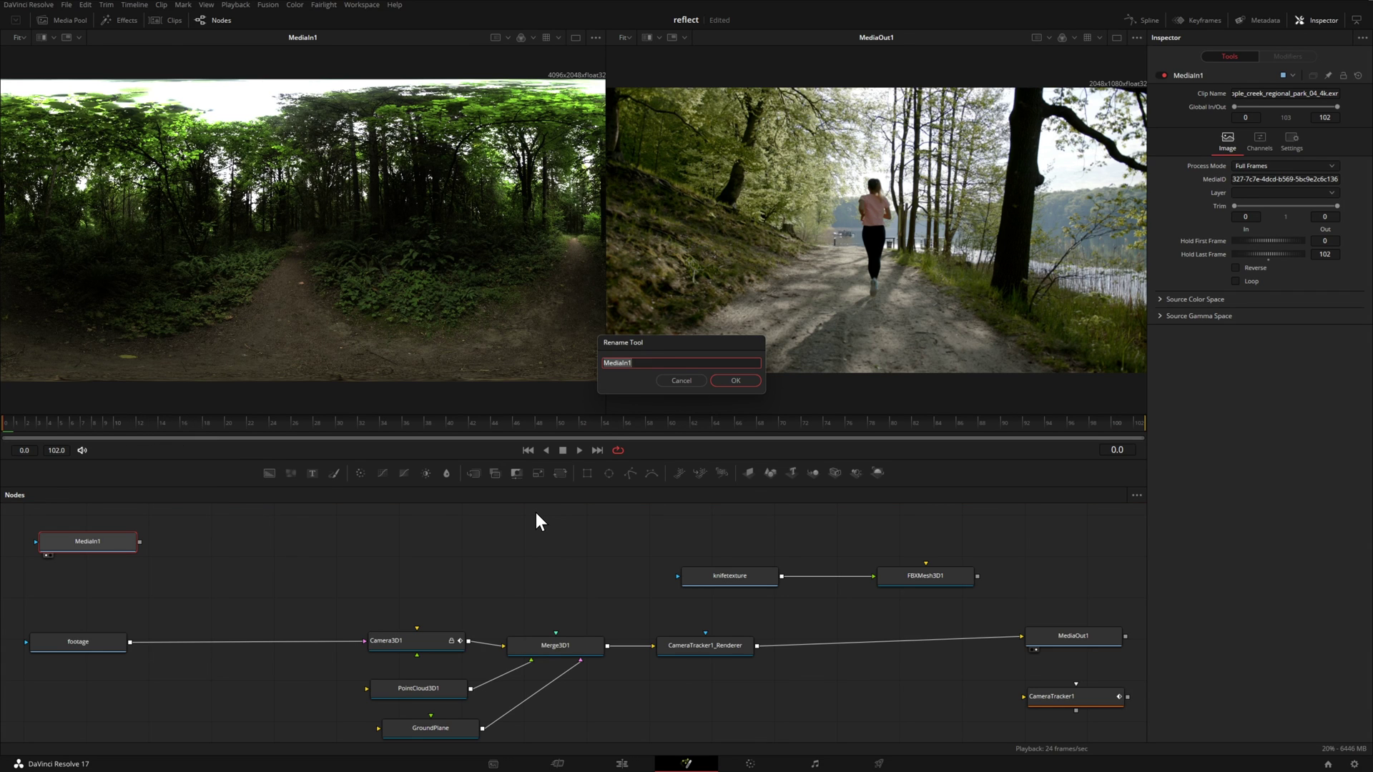
type("hdrfootage")
key("Return")
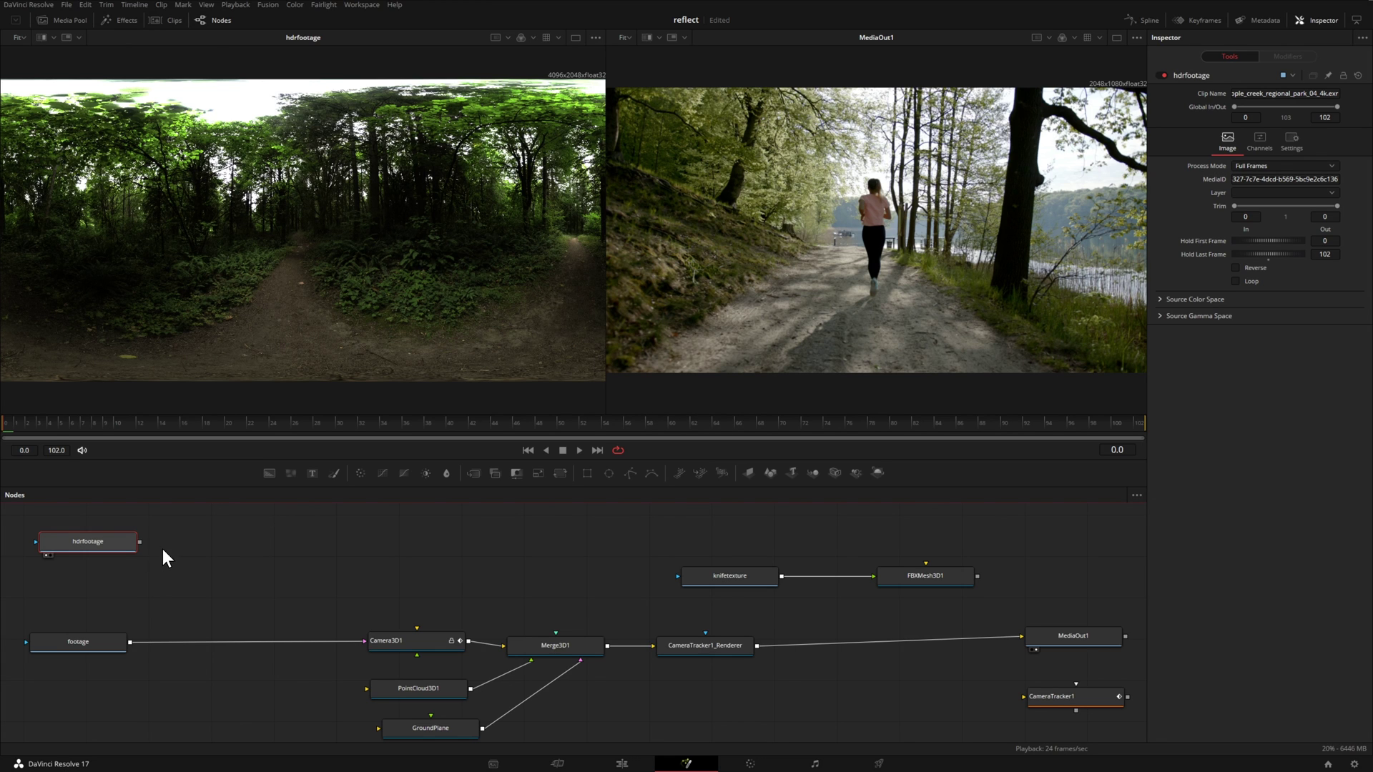
Step: Add a Cineon Log node fed by hdrfootage and set its mode to Lin to Log
left_click(277, 558)
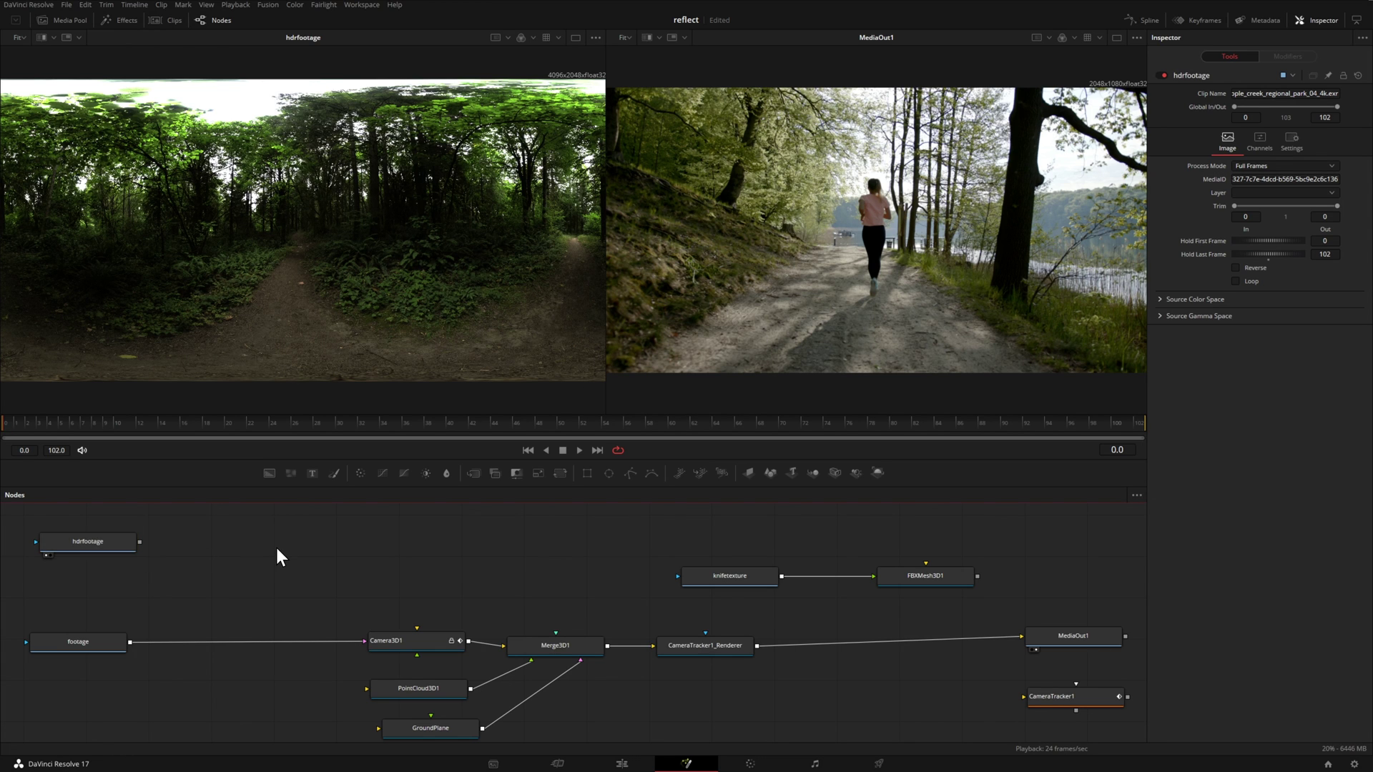
key("shift+space")
type("cin")
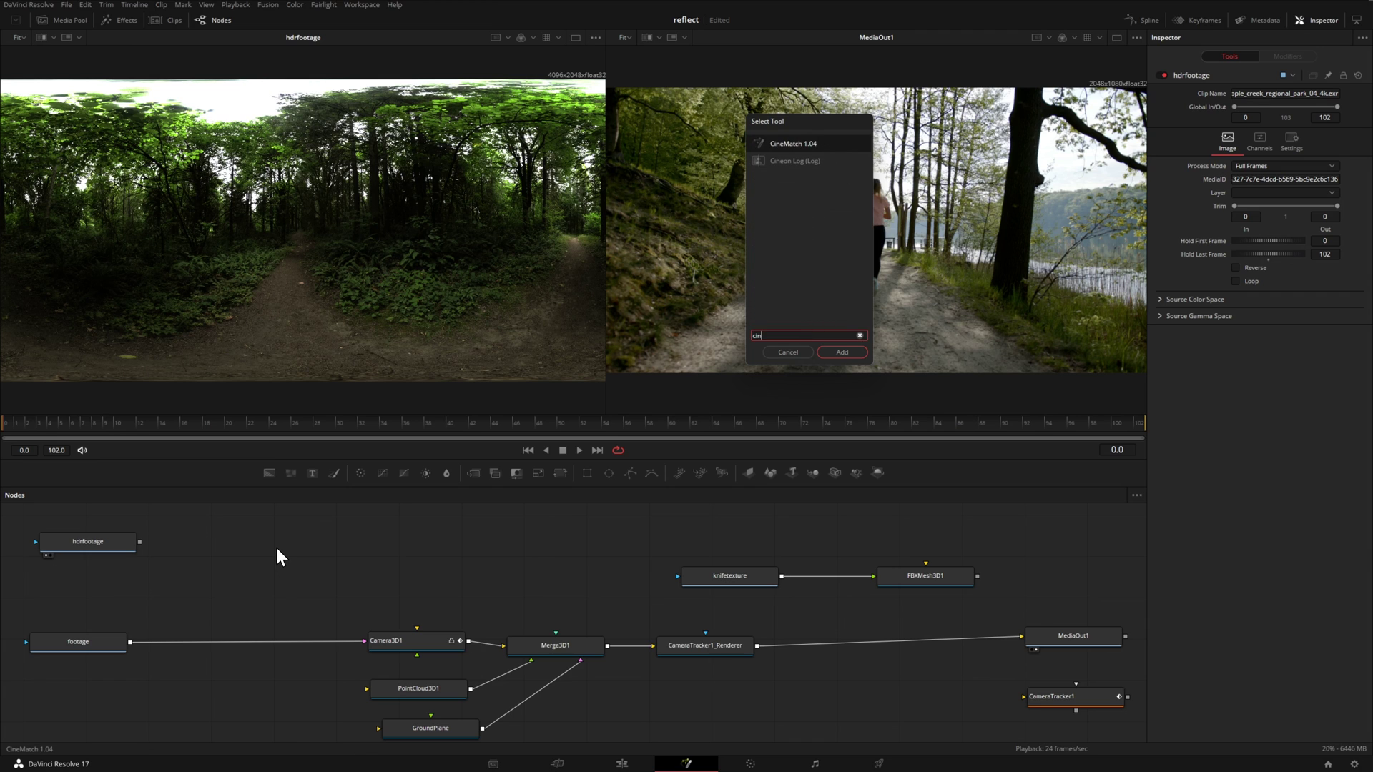
left_click(795, 160)
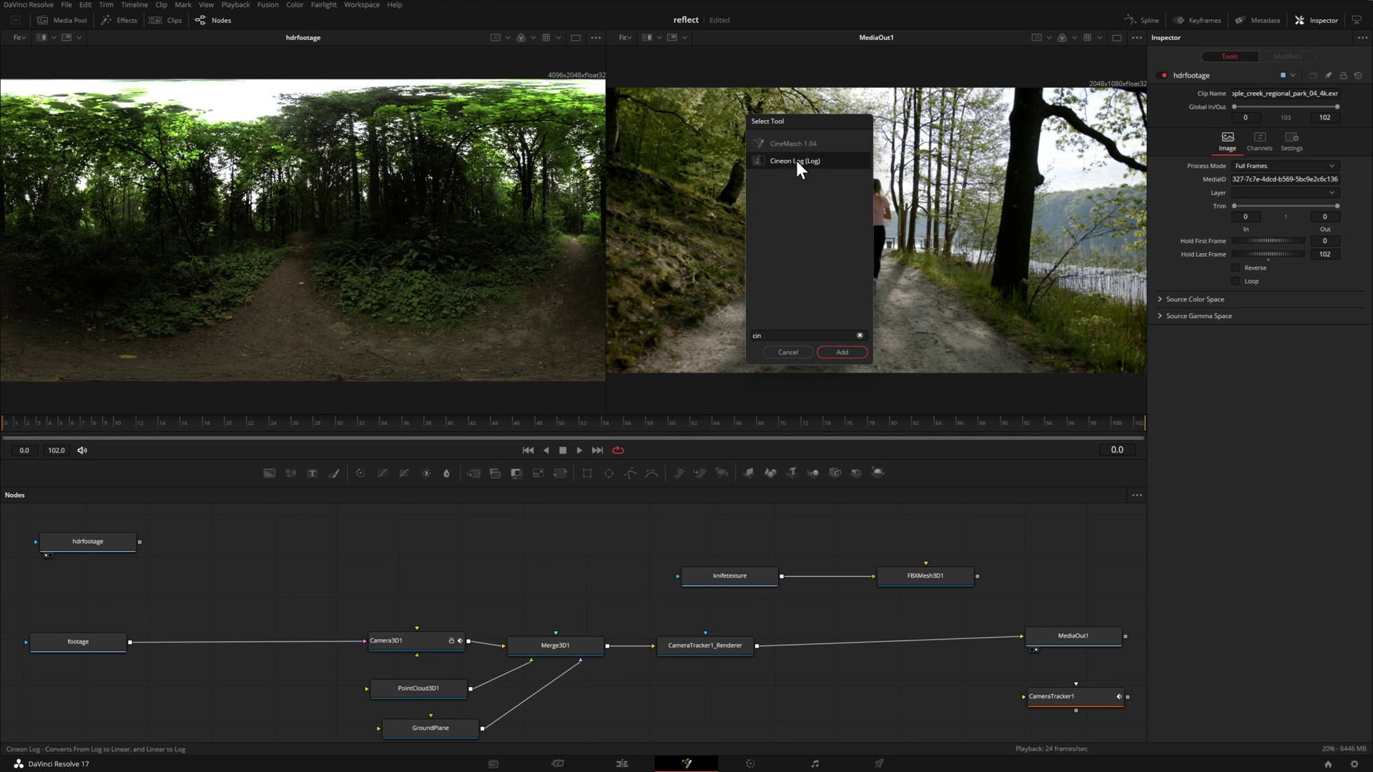
left_click(844, 352)
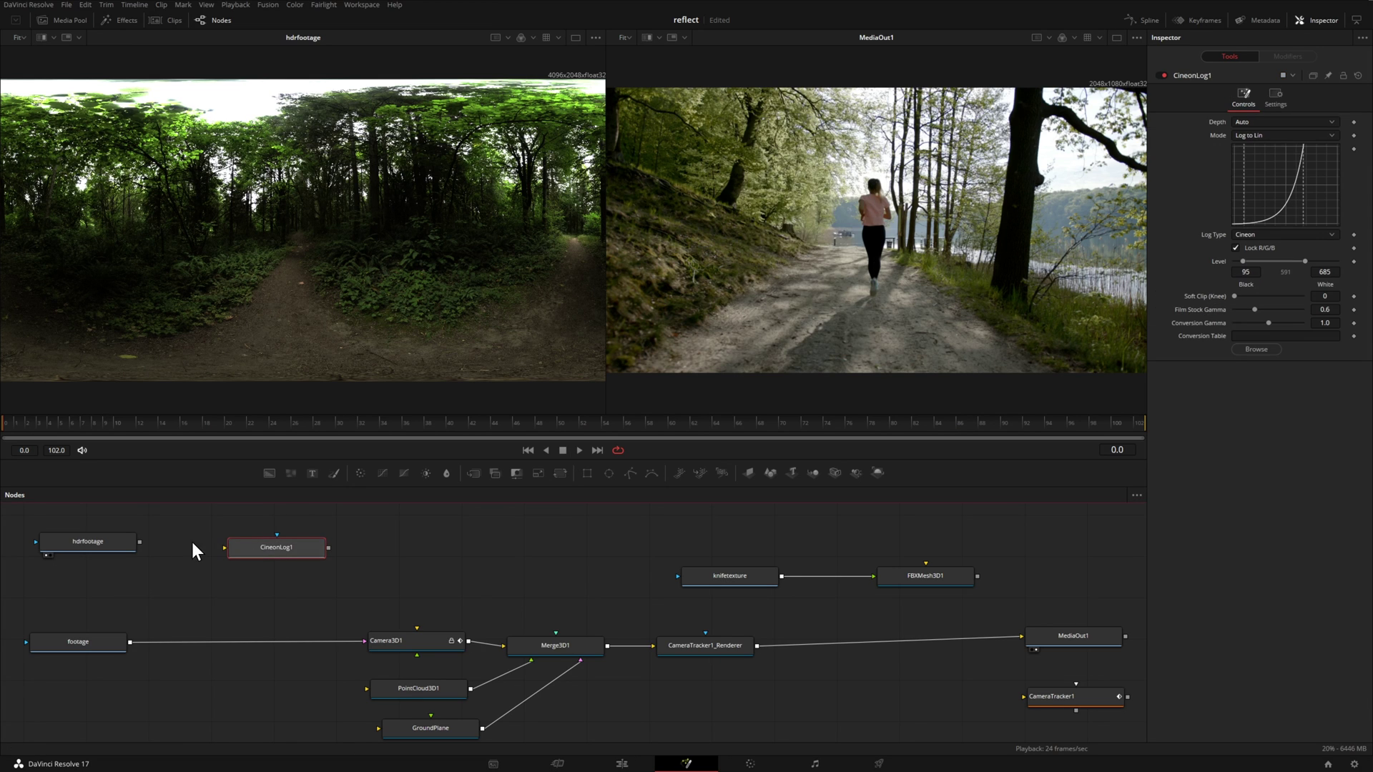
left_click_drag(139, 542, 271, 546)
key("1")
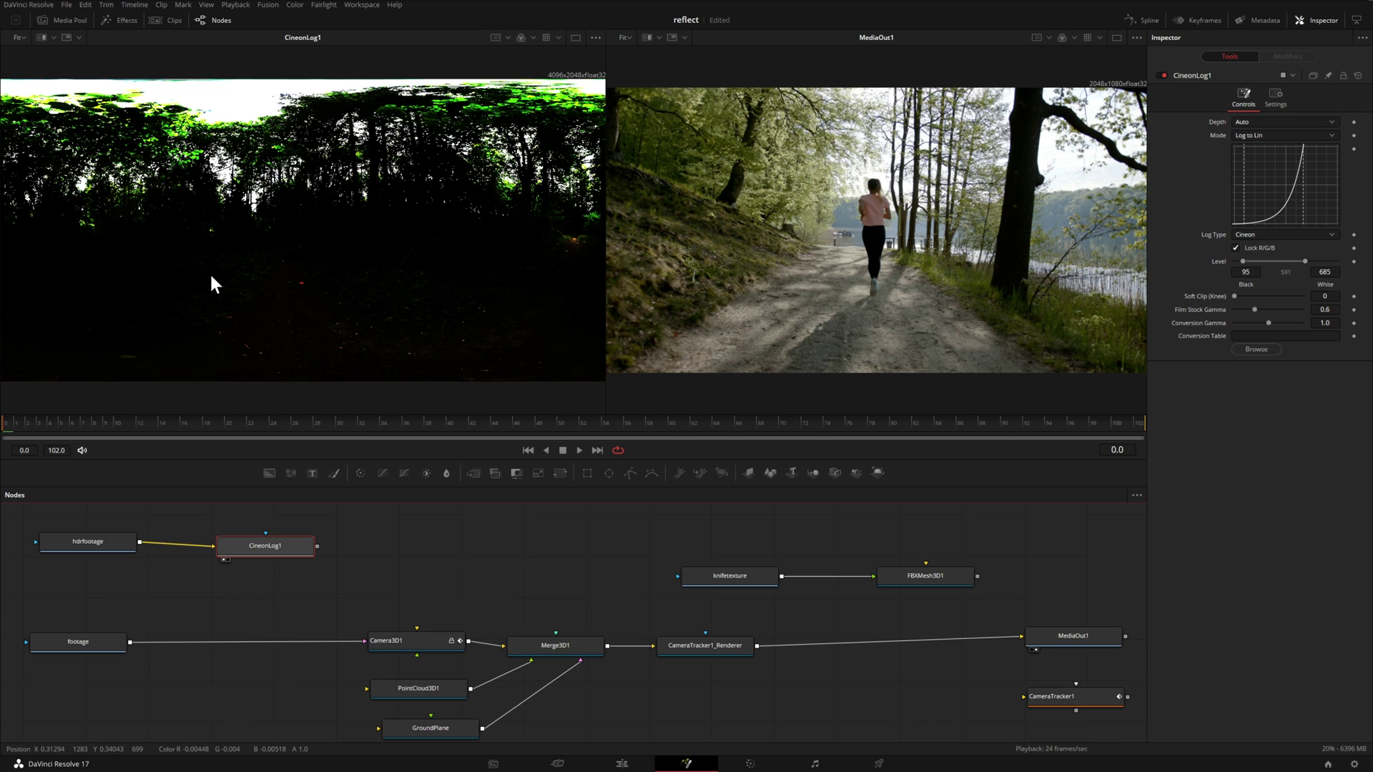
left_click(1254, 136)
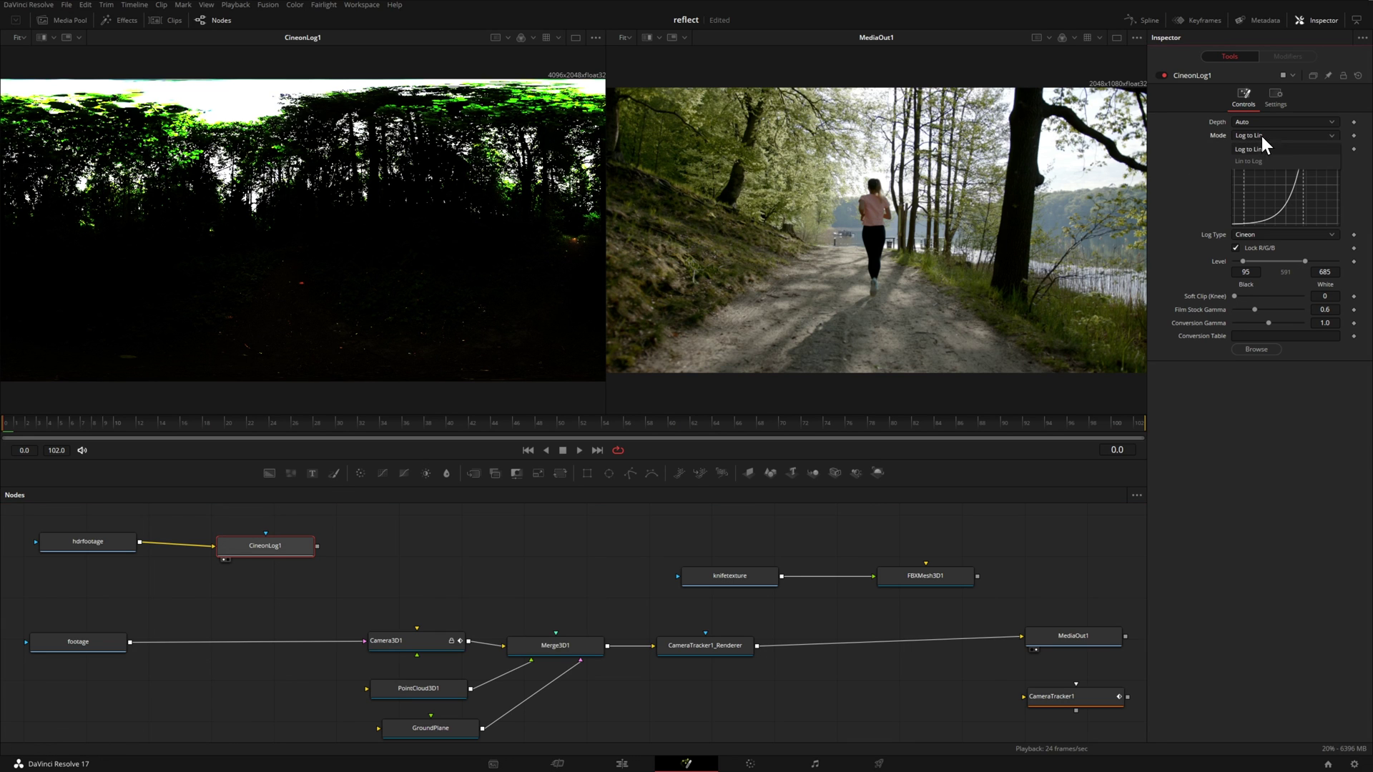
left_click(1267, 161)
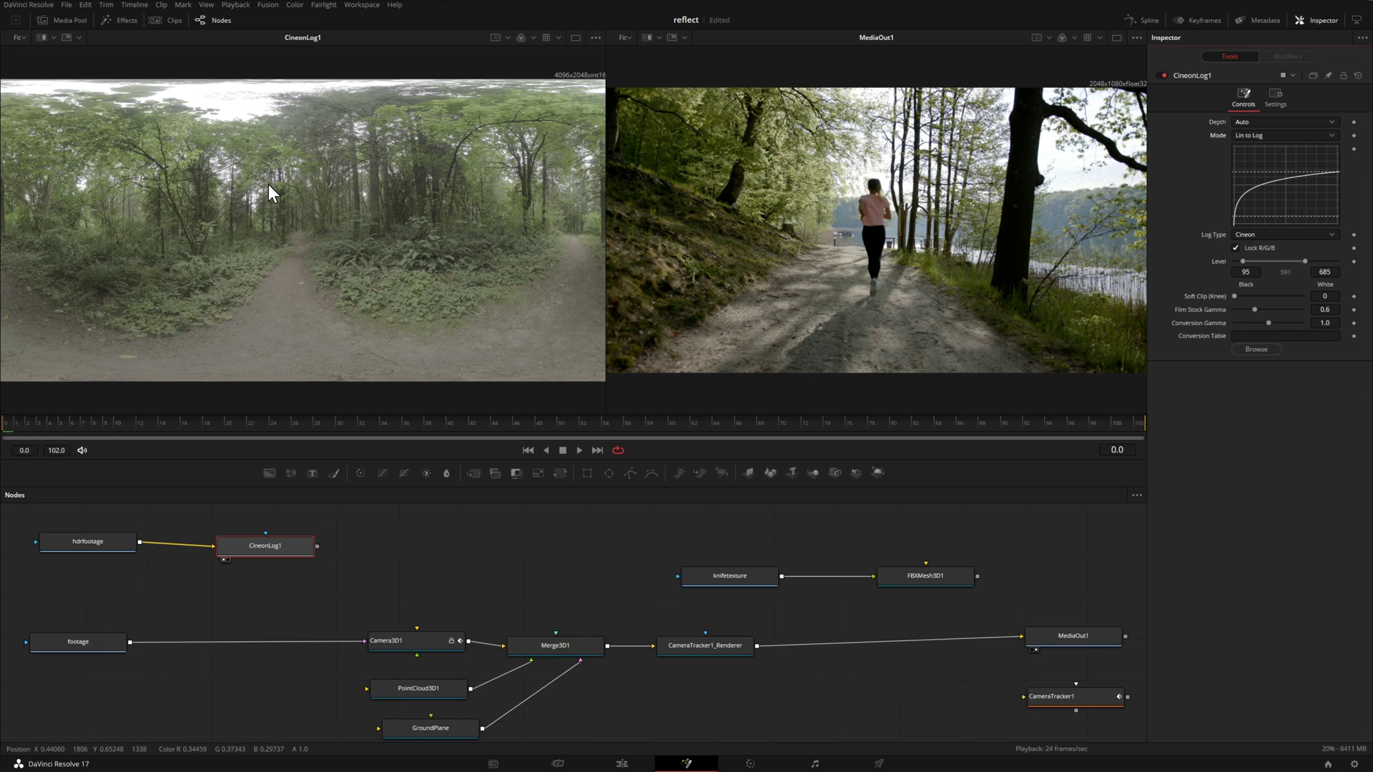
Step: Add a FileLUT1 node after CineonLog1 and compare the chain's outputs in the viewers
left_click(121, 541)
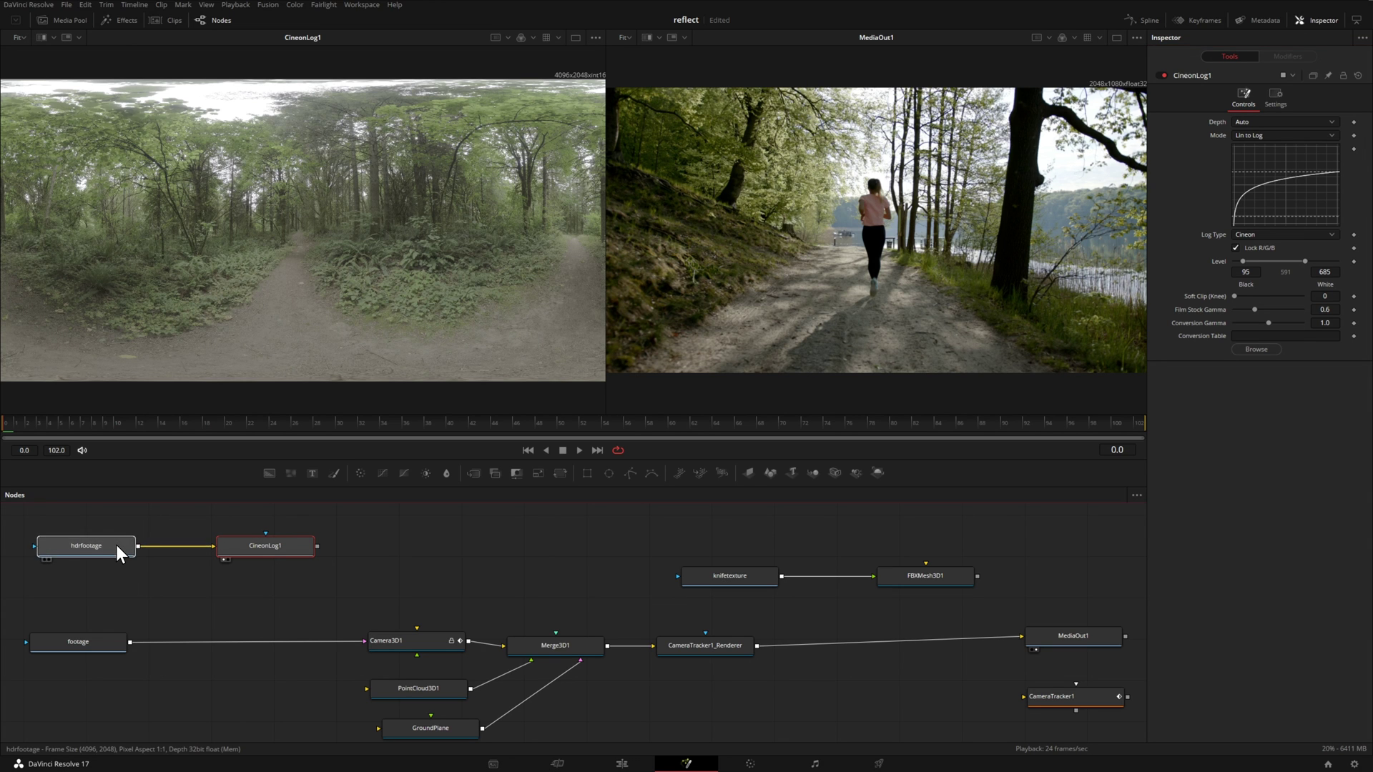
key("ctrl+v")
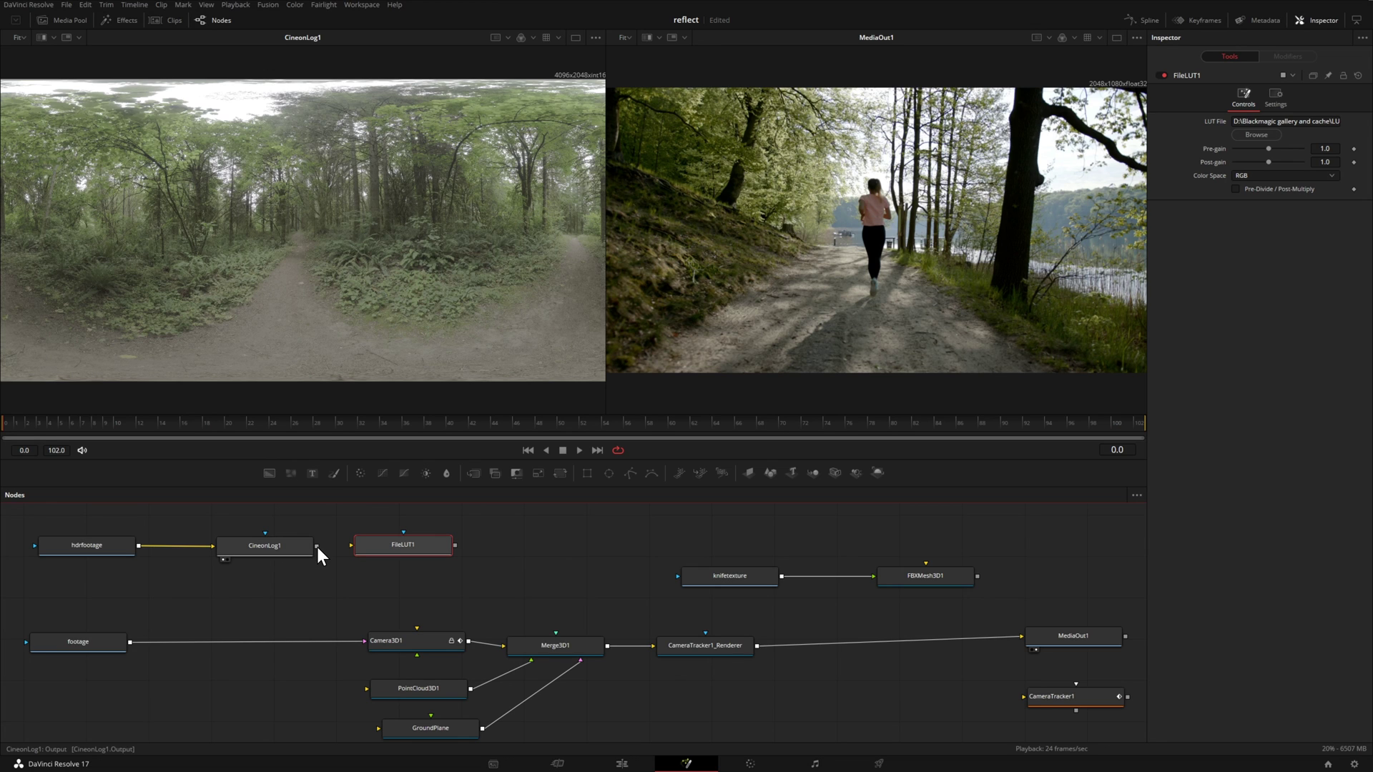
left_click_drag(316, 547, 358, 342)
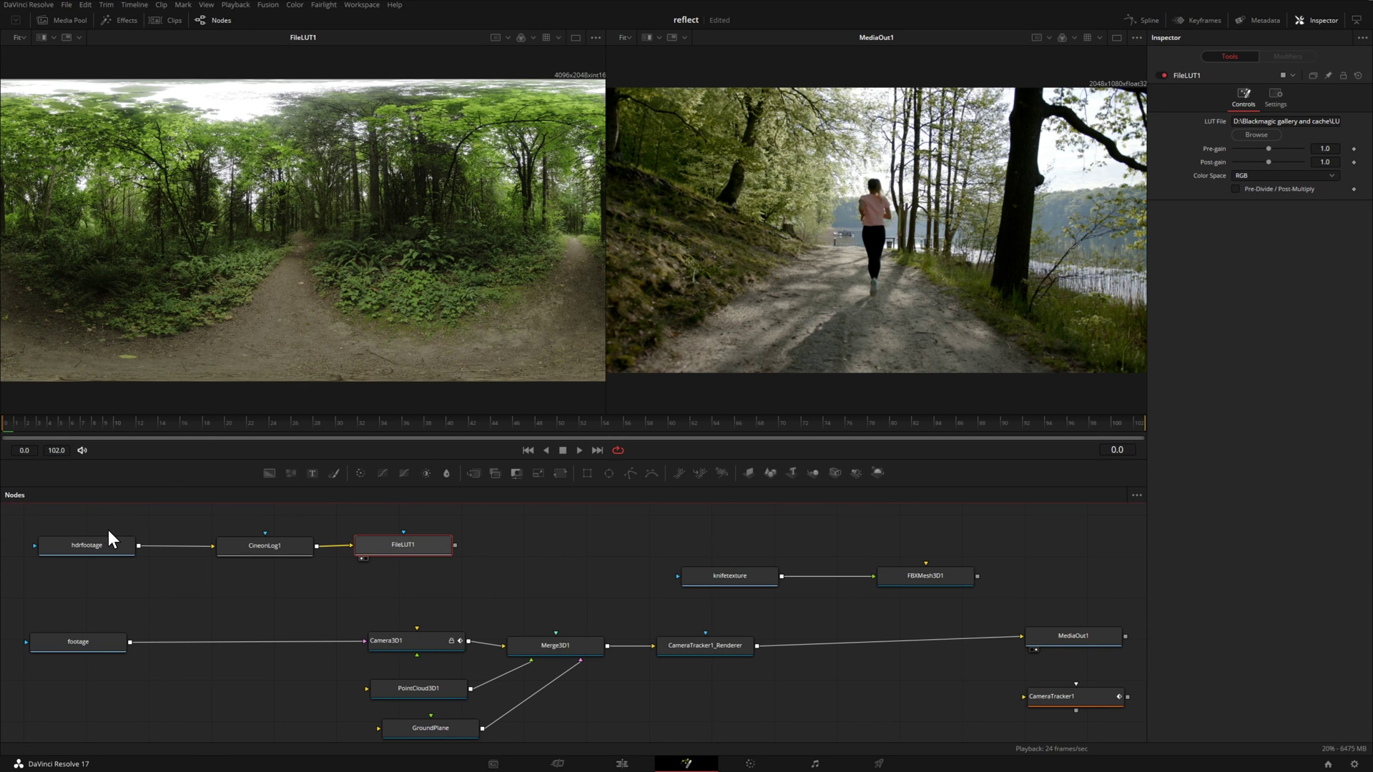
left_click_drag(100, 538, 195, 327)
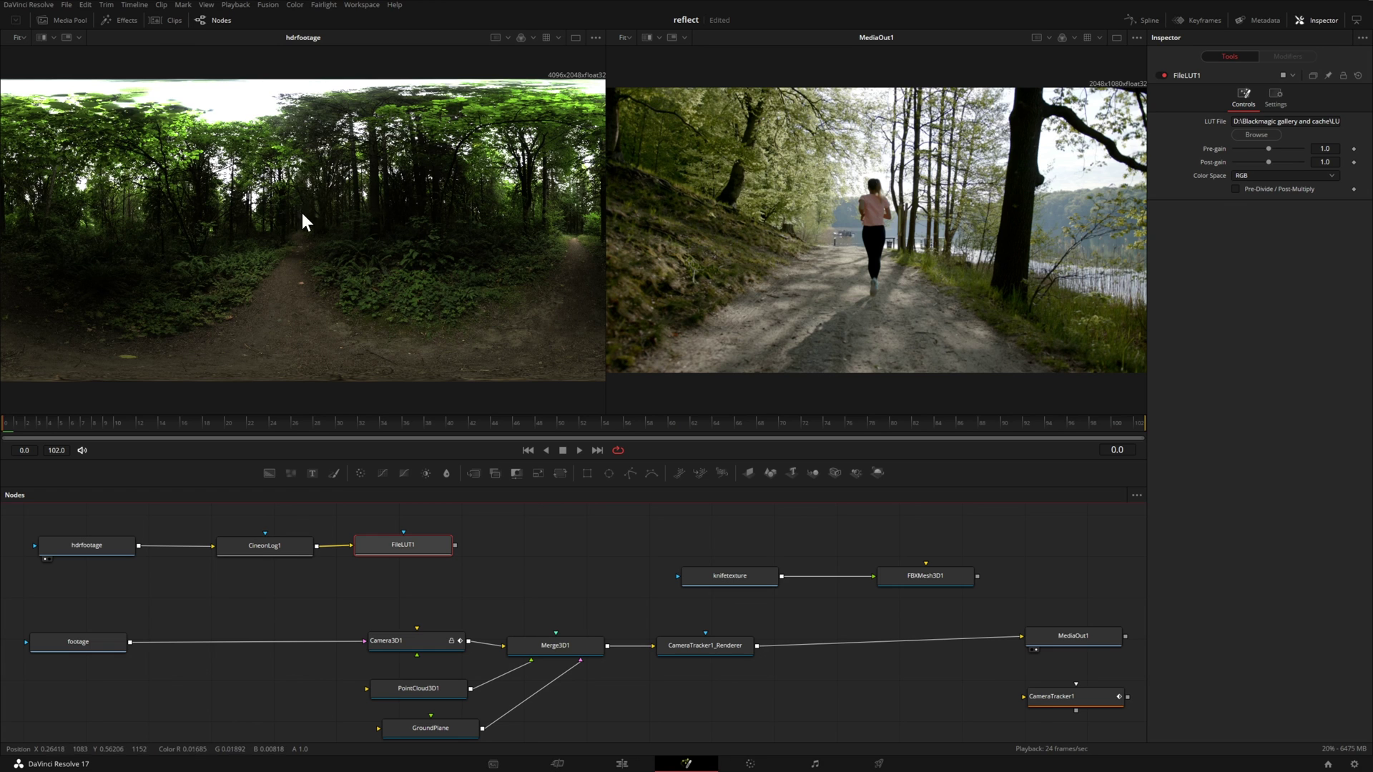
left_click_drag(311, 549, 279, 289)
left_click_drag(401, 547, 396, 294)
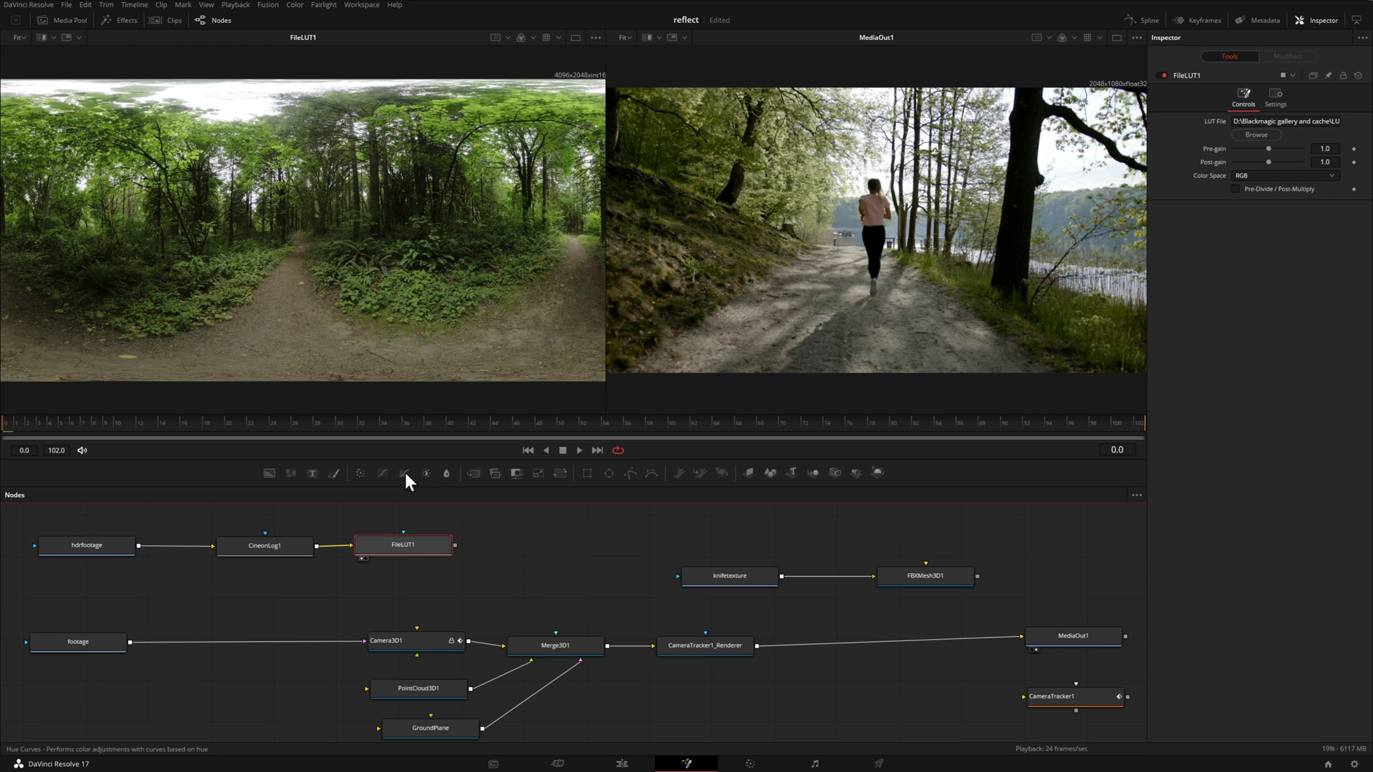
Step: Add a HueCurves1 node after FileLUT1 and dip its curves to desaturate part of the hue range
left_click_drag(405, 473, 514, 542)
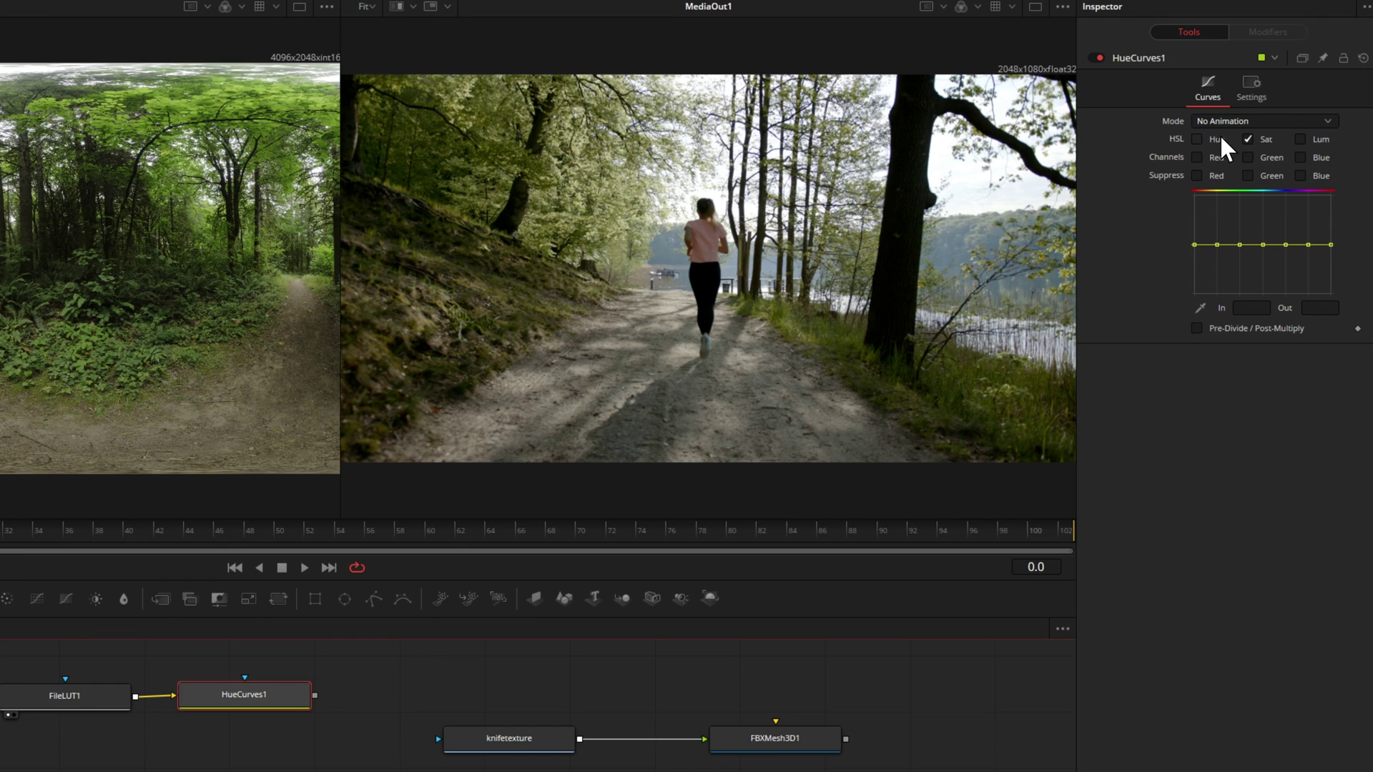
left_click(1197, 139)
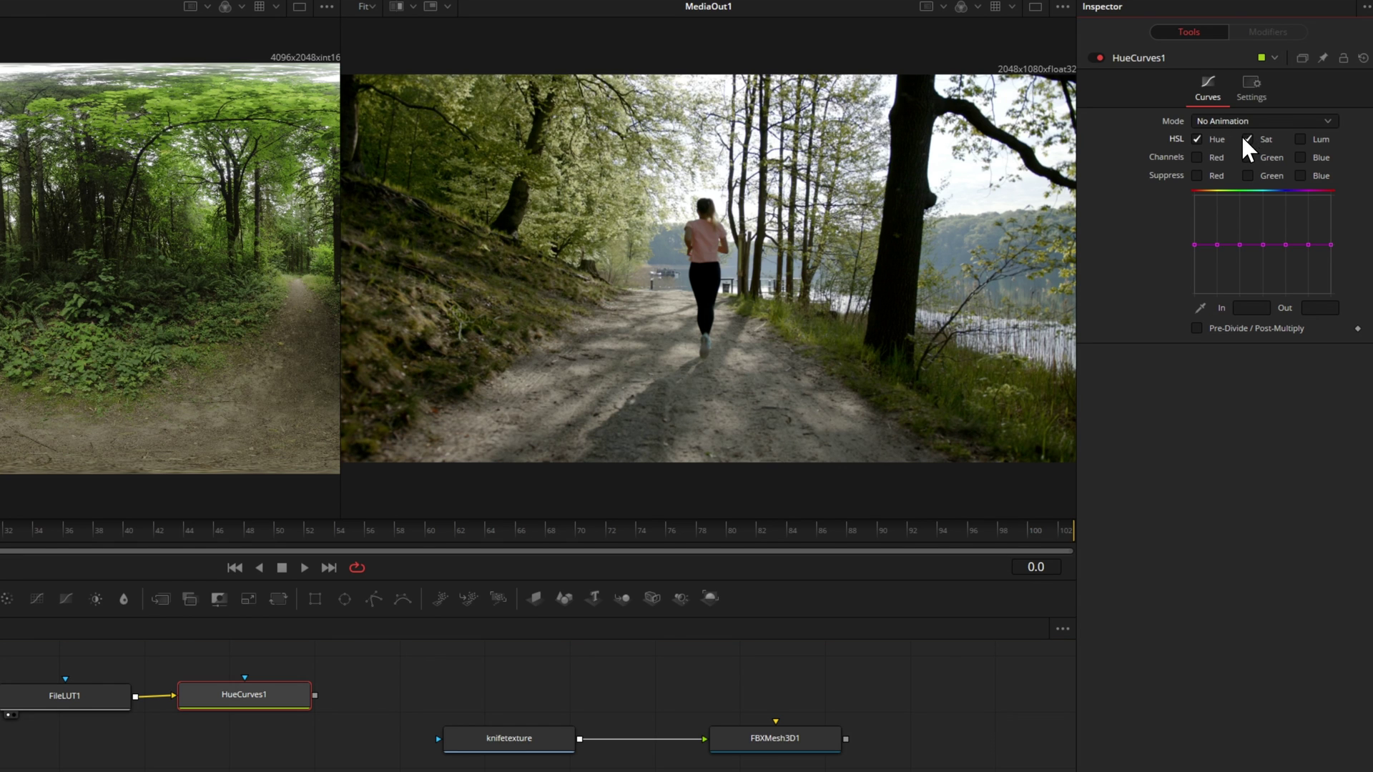
left_click(1247, 139)
left_click(1240, 245)
left_click_drag(239, 698, 91, 398)
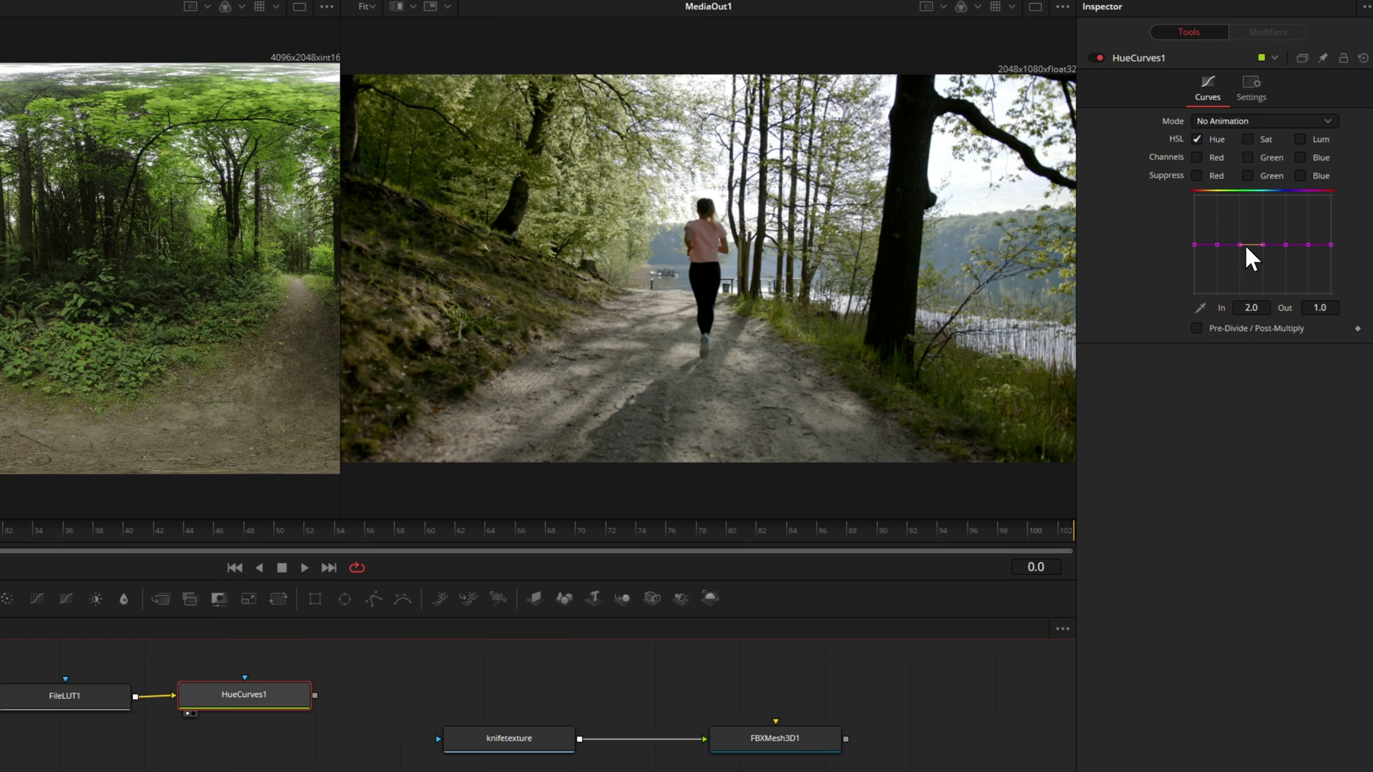
left_click_drag(1241, 247, 1247, 282)
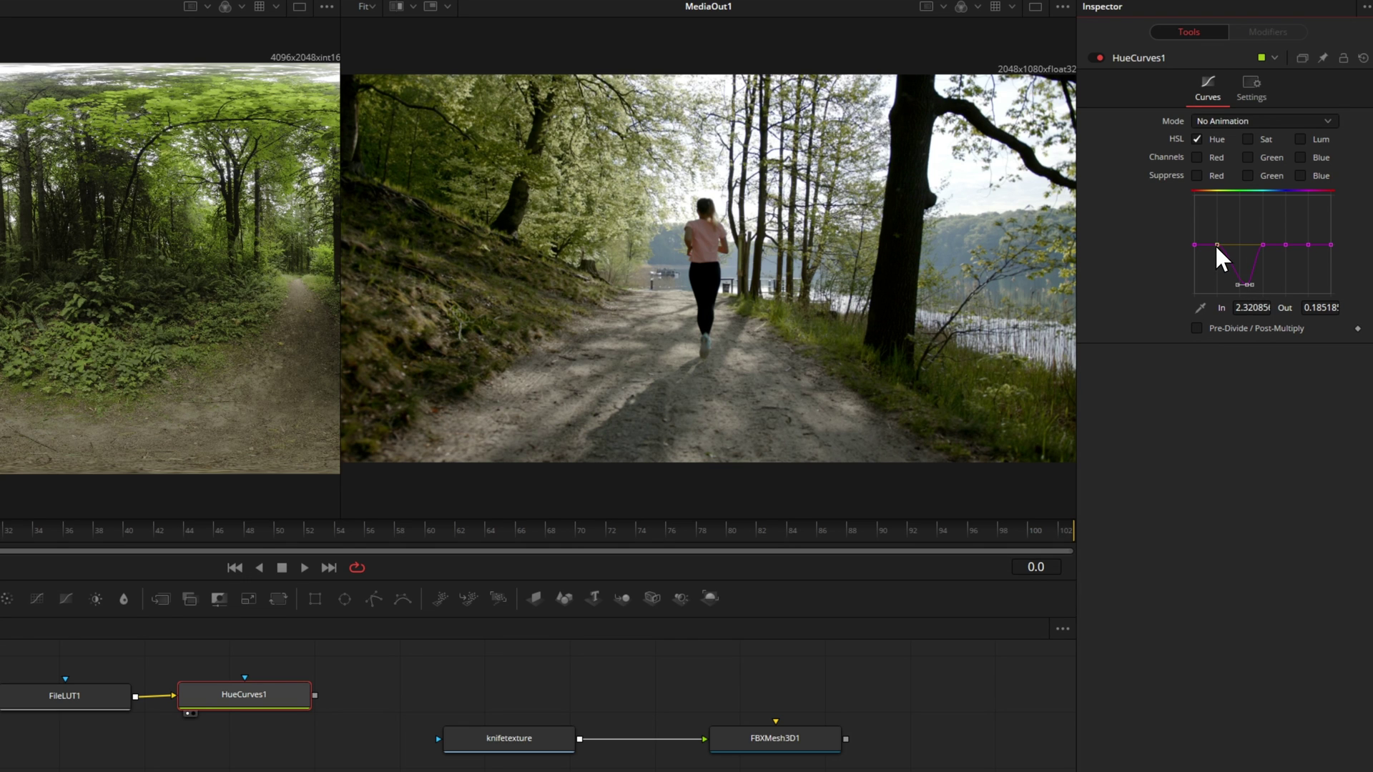
left_click_drag(1216, 246, 1218, 261)
left_click(1245, 138)
left_click(1197, 139)
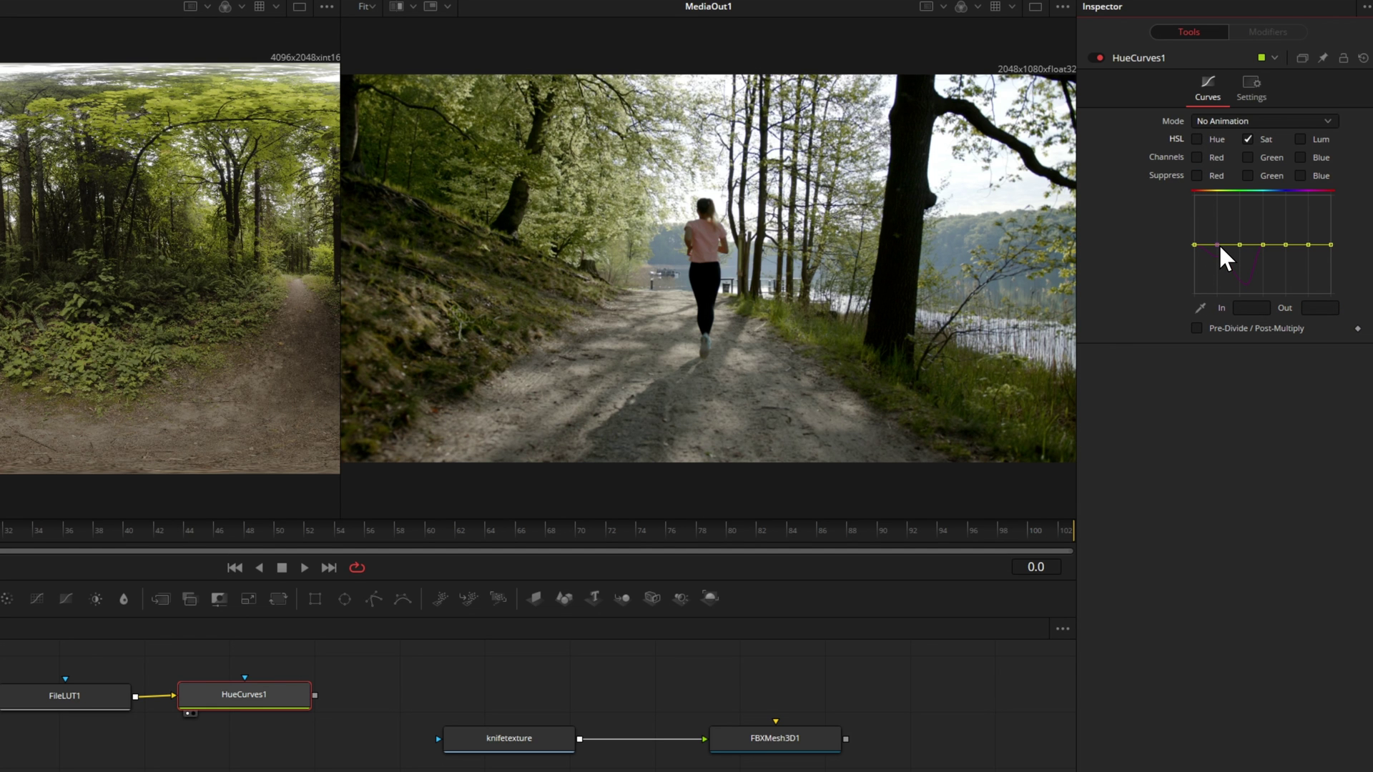
left_click_drag(1219, 243, 1254, 225)
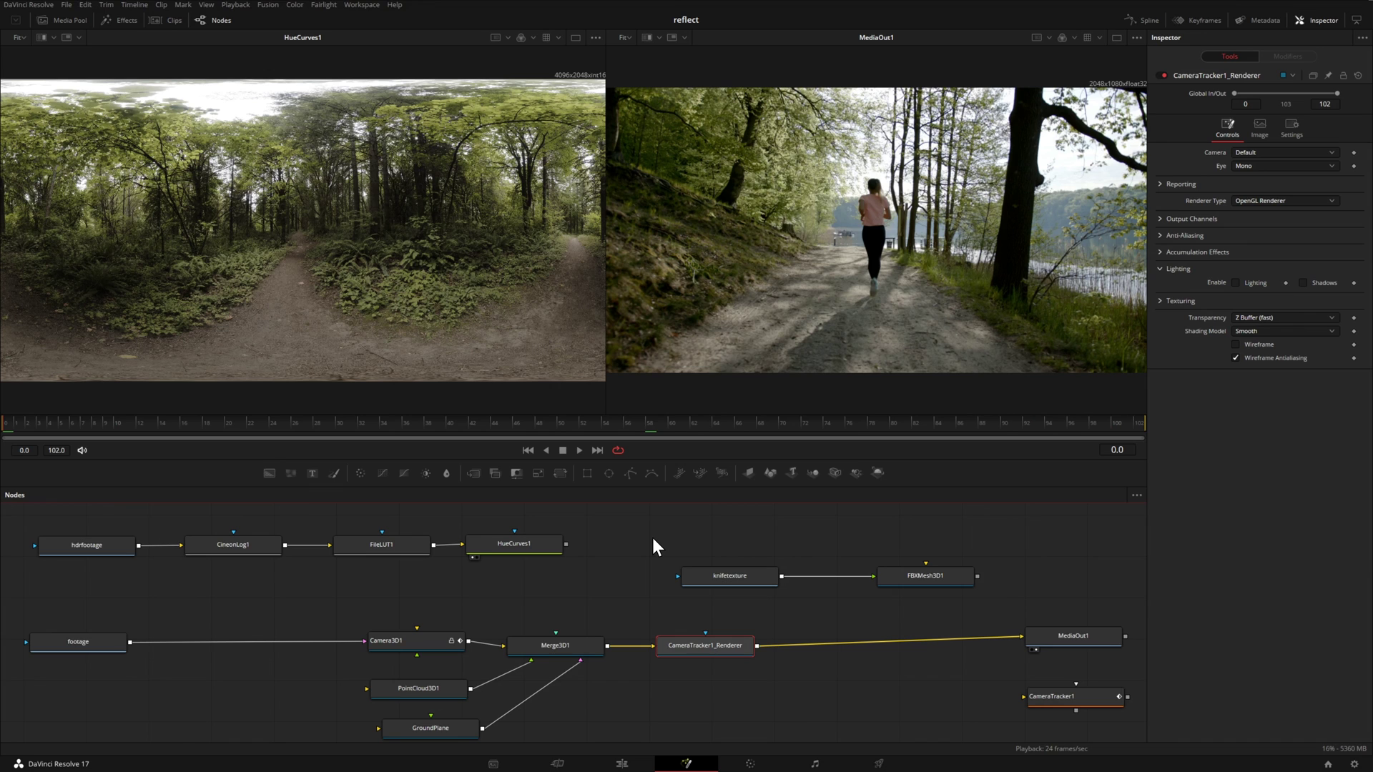
Step: Search the add-tool list for 'sphere' to find SphereMap
key("shift+space")
type("Cineon Log")
key("ctrl+a")
type("sphere")
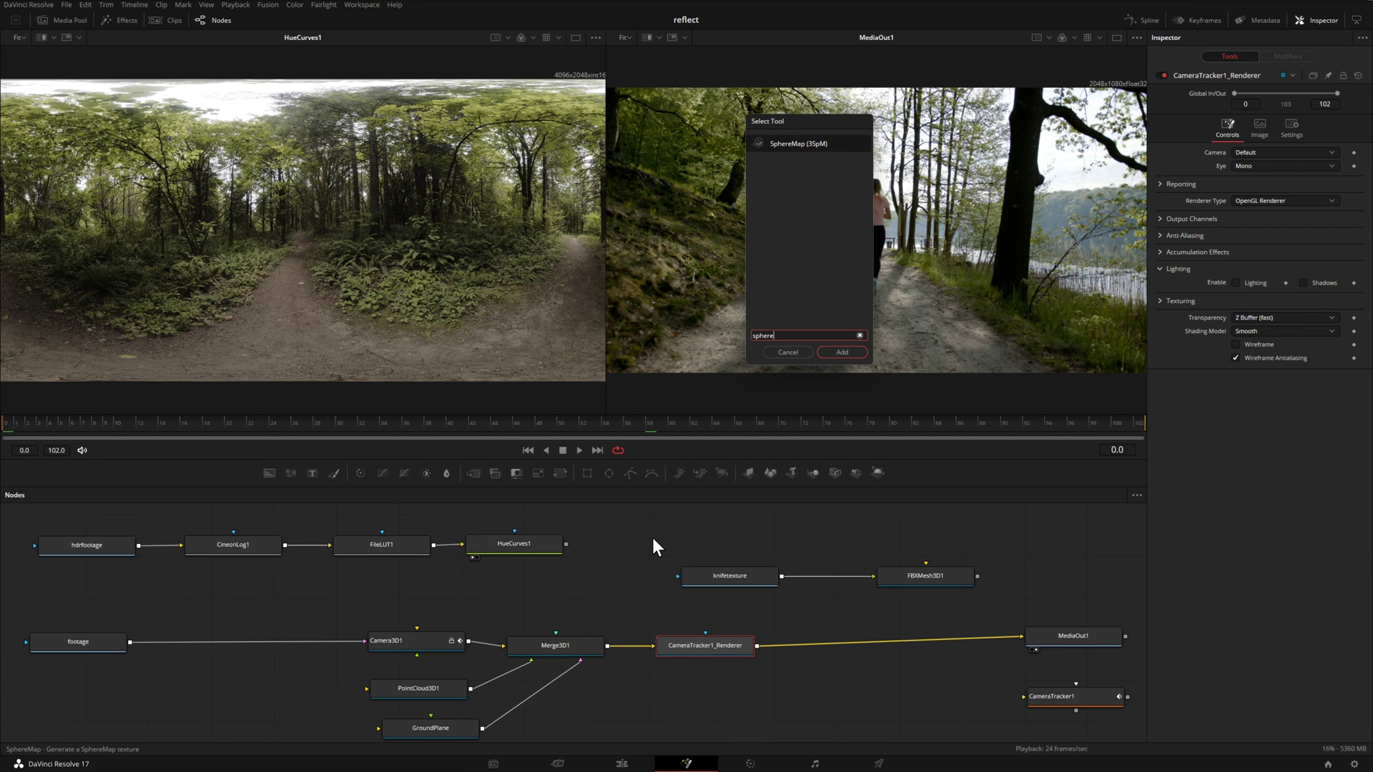
Step: Connect a new SphereMap1 node after HueCurves1, preview it in the left viewer, and drop in a Shape3D node
left_click(841, 353)
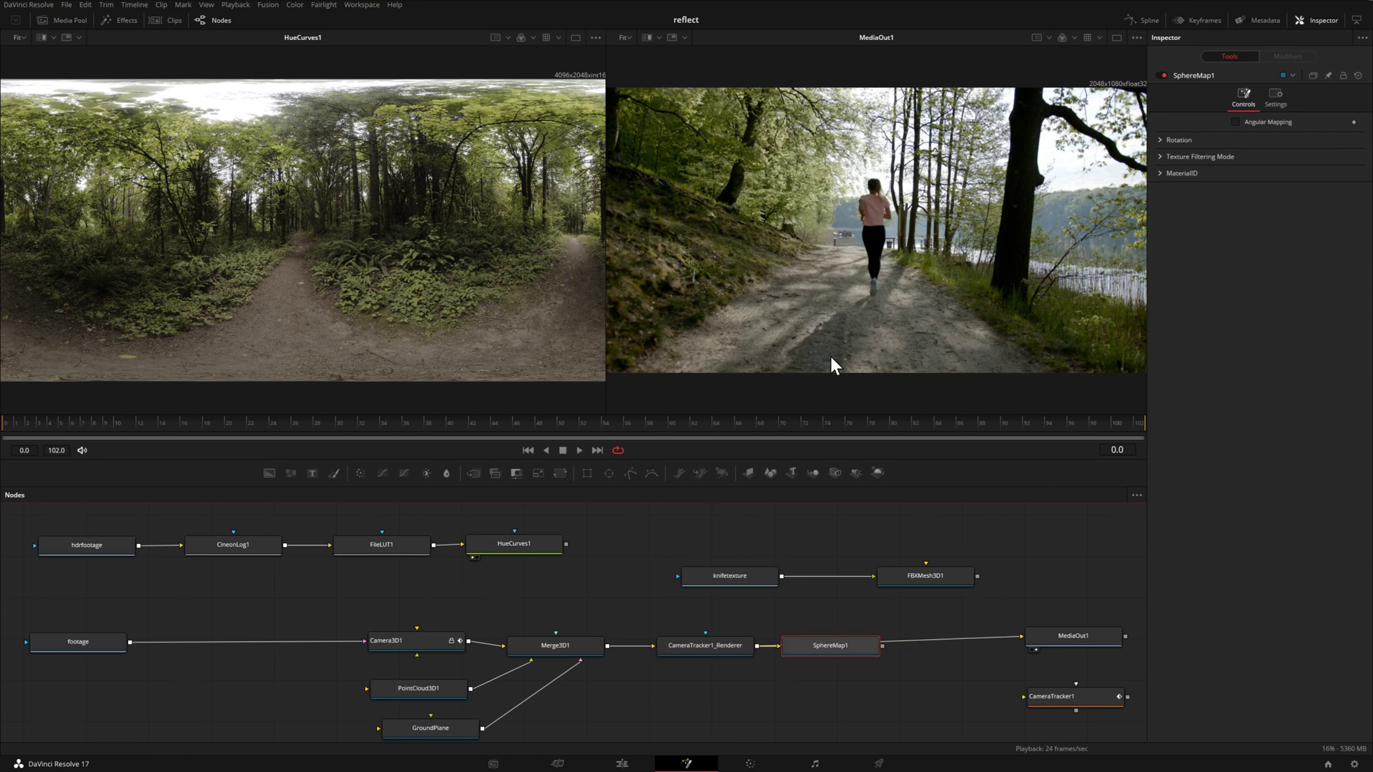
left_click_drag(859, 648, 868, 697)
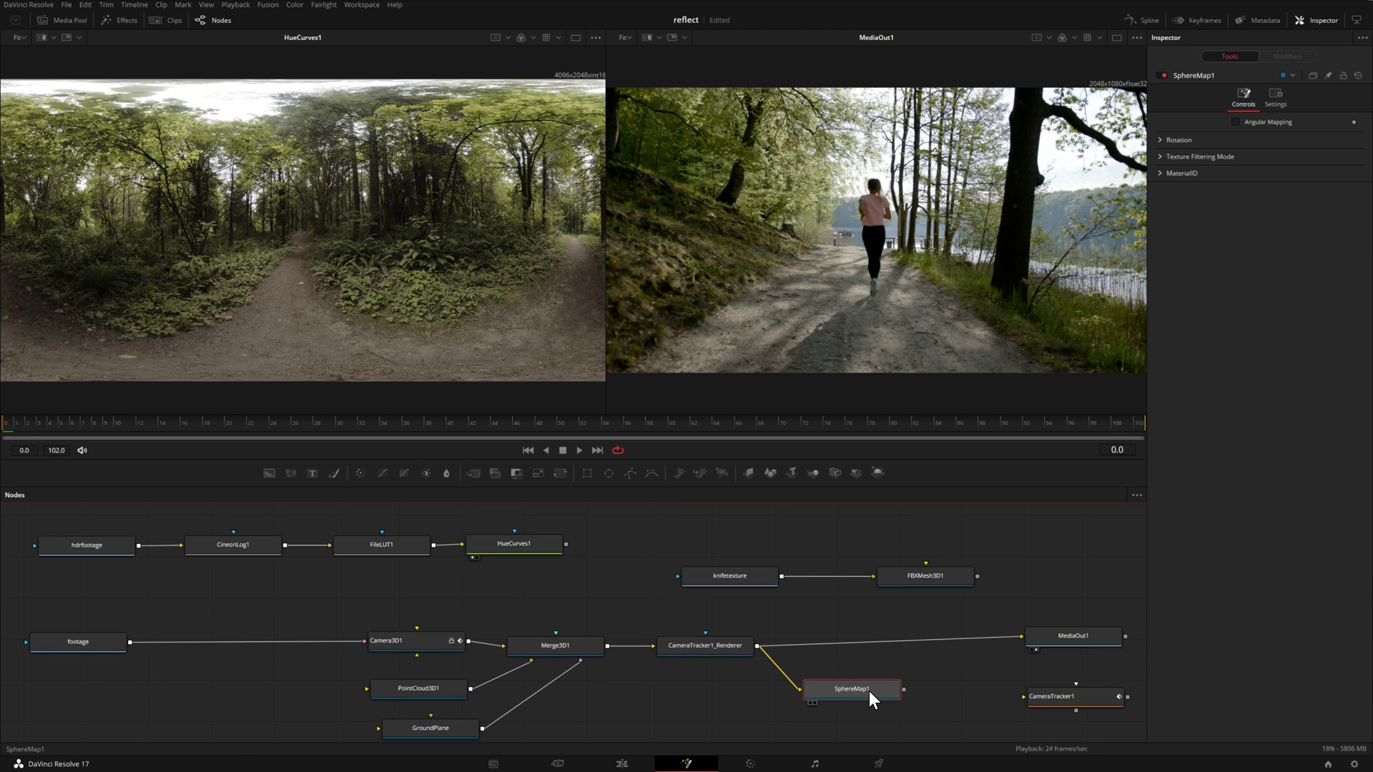
left_click_drag(791, 674, 602, 544)
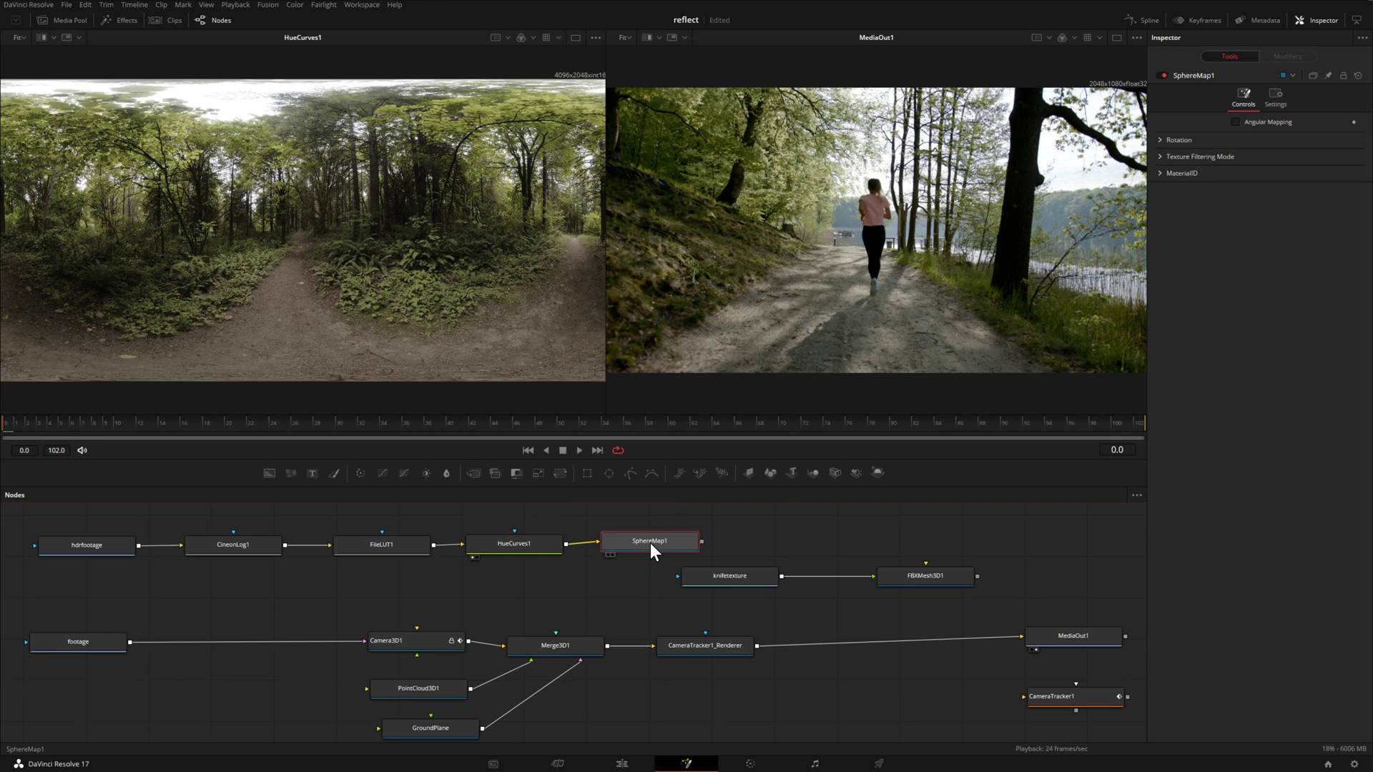
key("1")
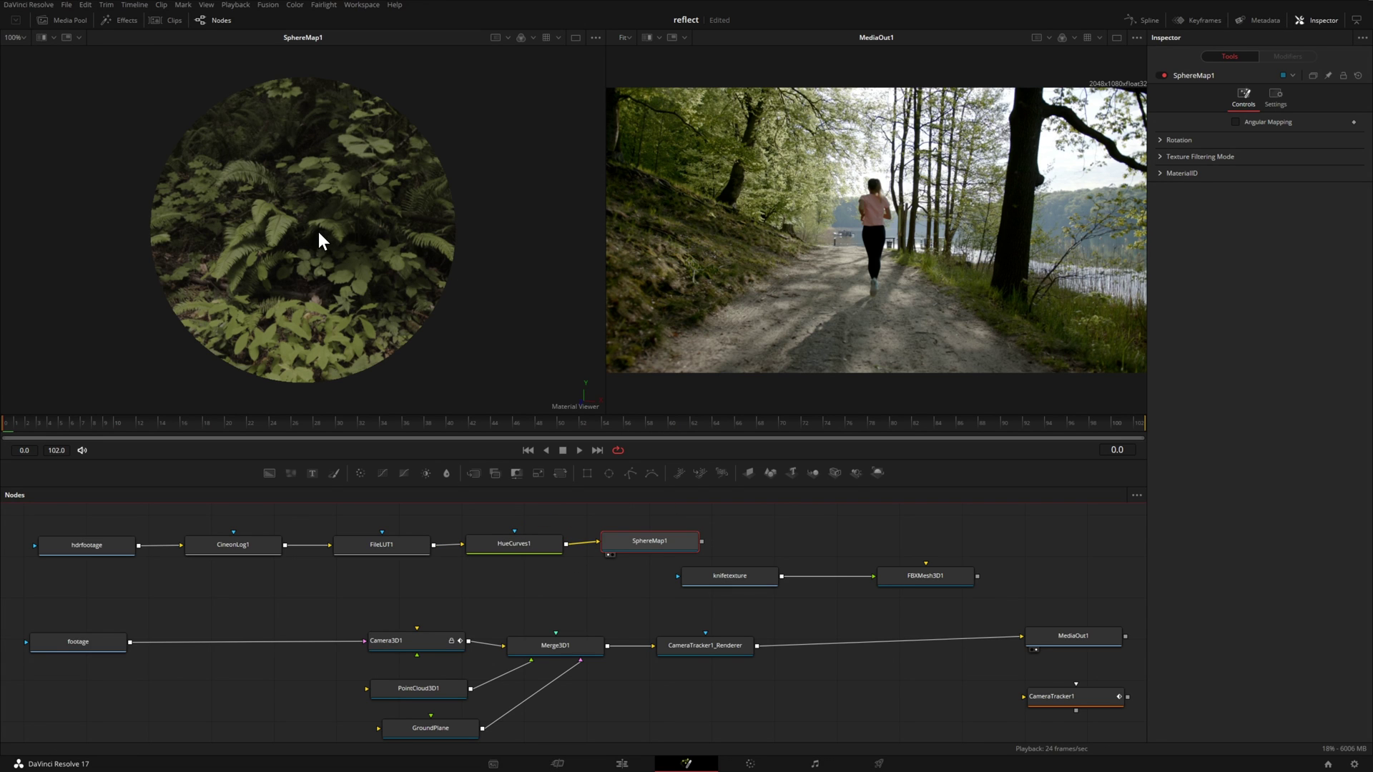
left_click_drag(643, 546, 637, 544)
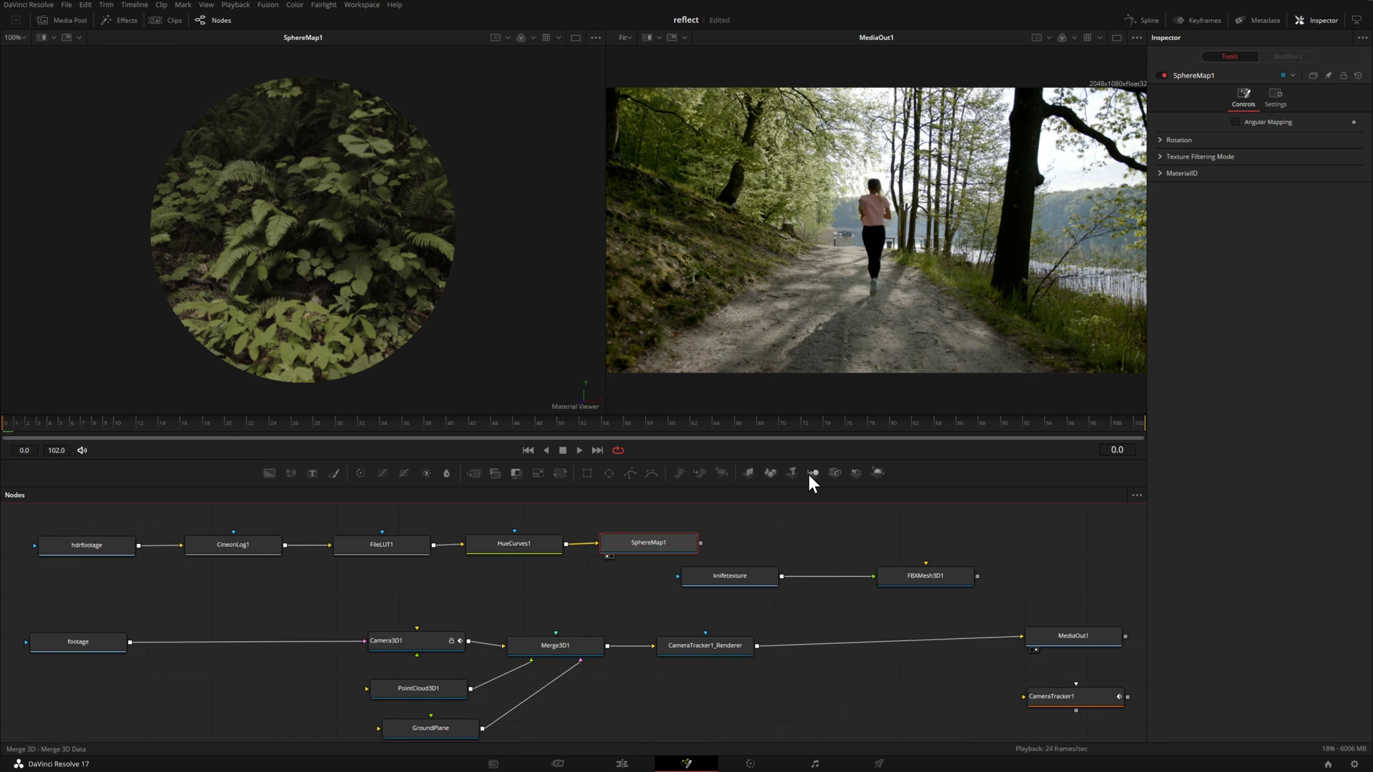
left_click_drag(766, 474, 215, 600)
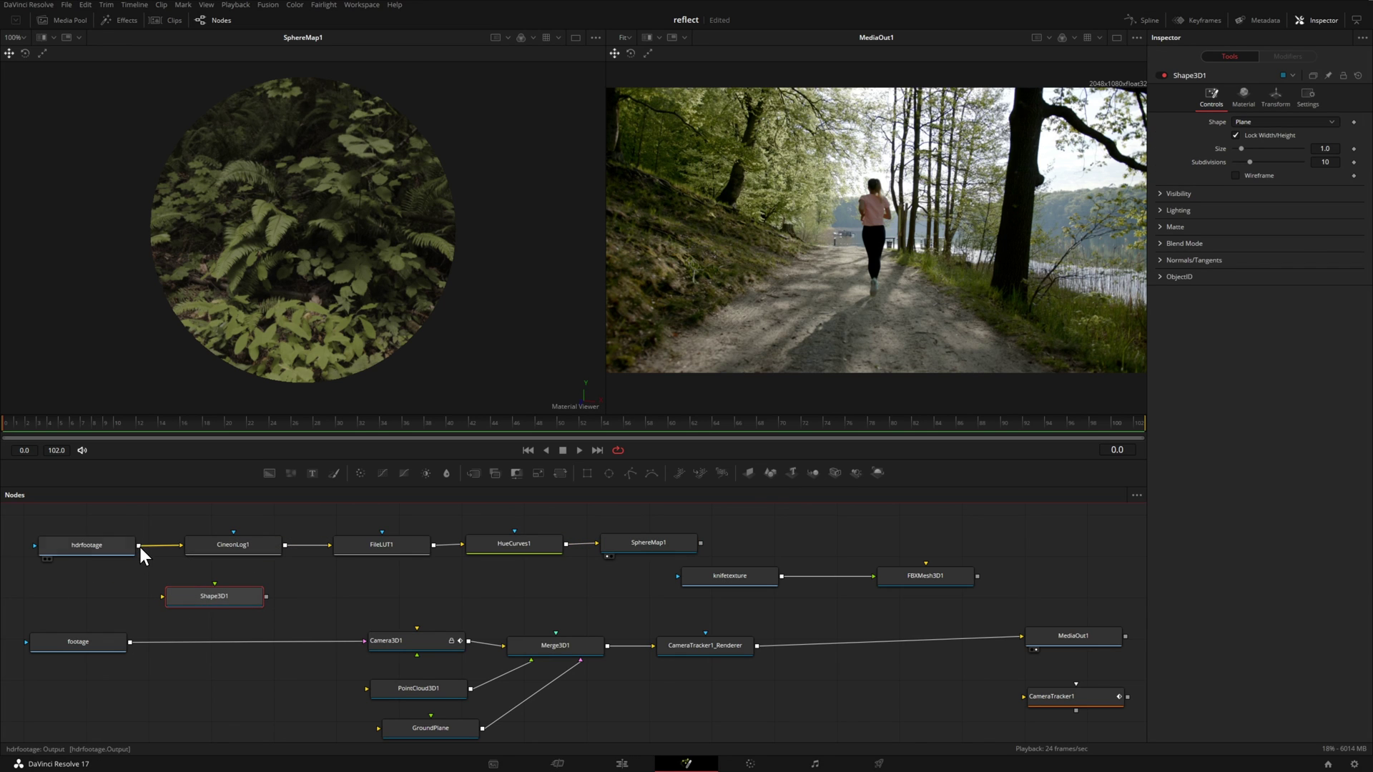
Step: Feed hdrfootage into Shape3D1's material, change the shape to Sphere, and zoom and orbit inside it
left_click_drag(140, 546, 255, 312)
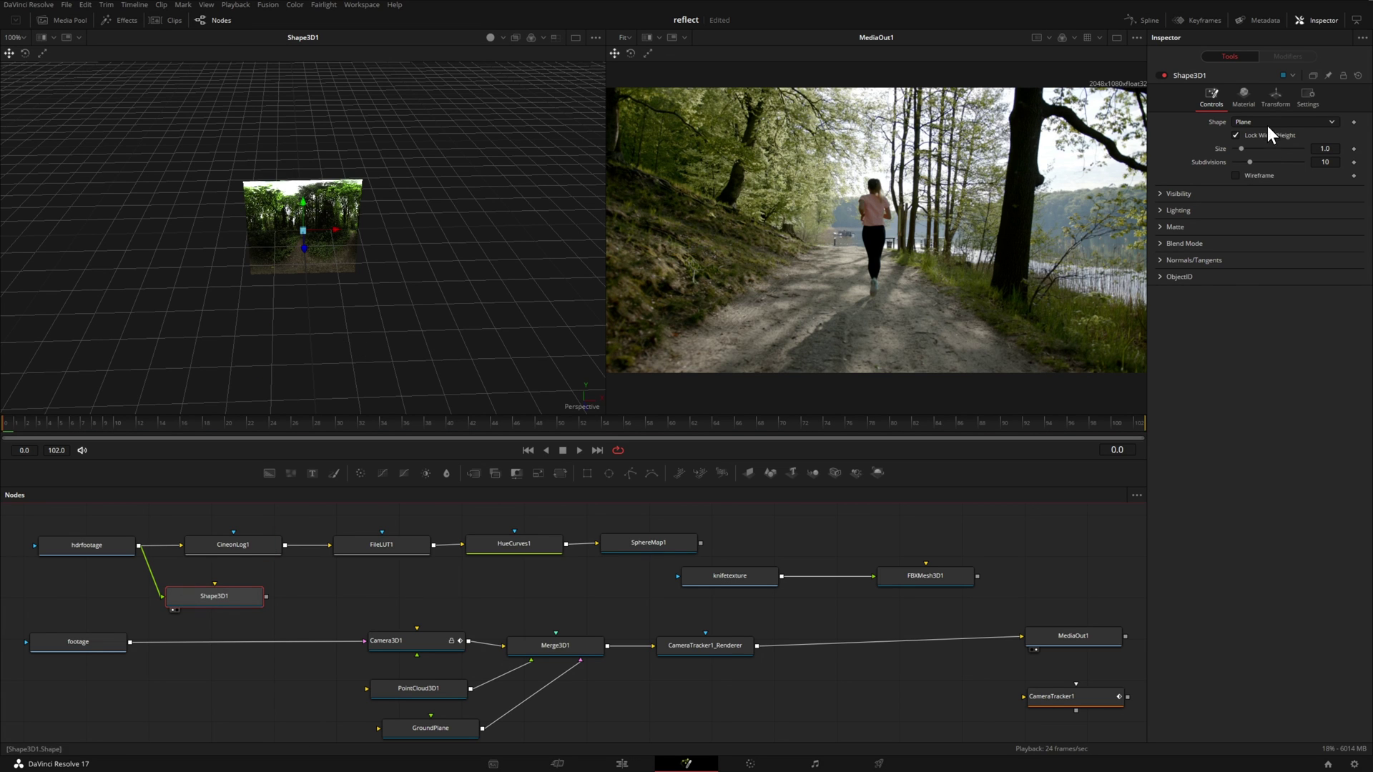
left_click(1242, 95)
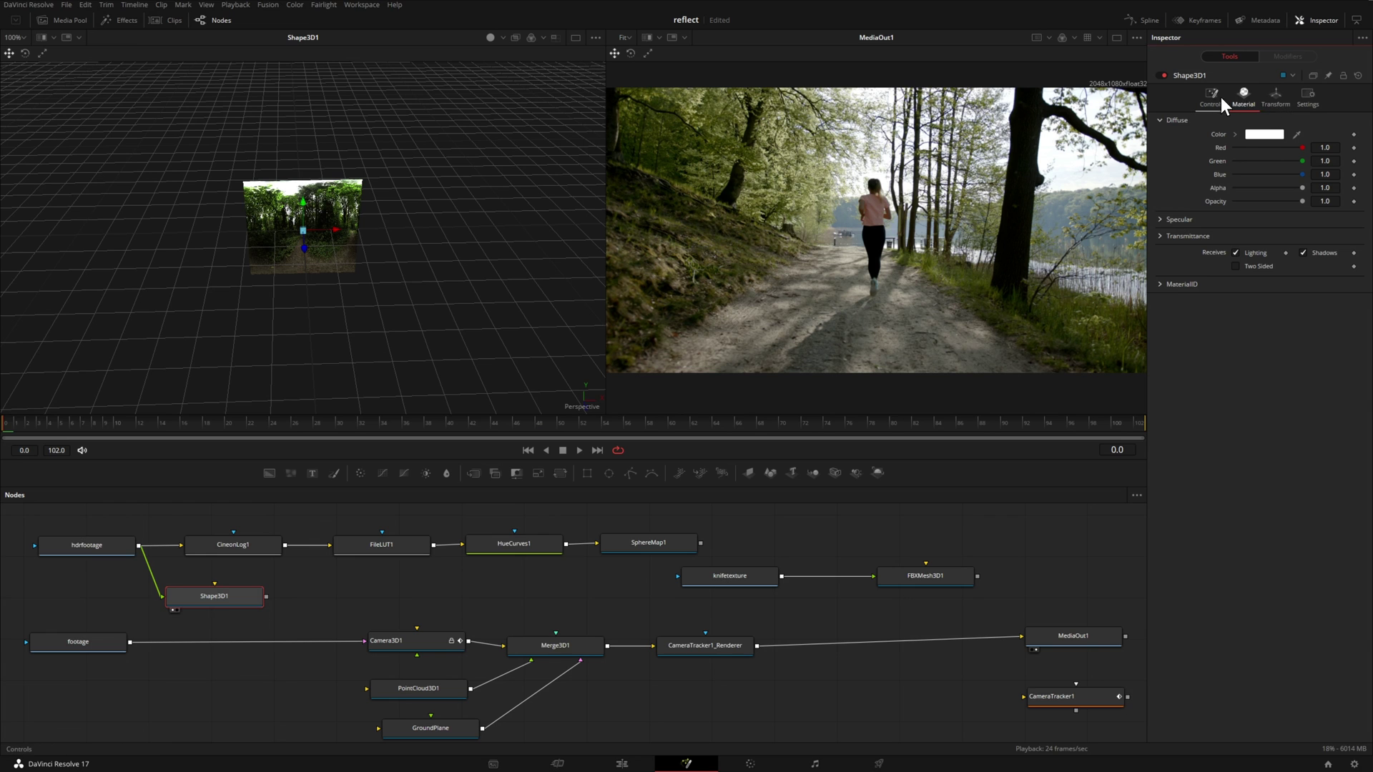
left_click(1213, 98)
left_click(1262, 122)
left_click(1270, 159)
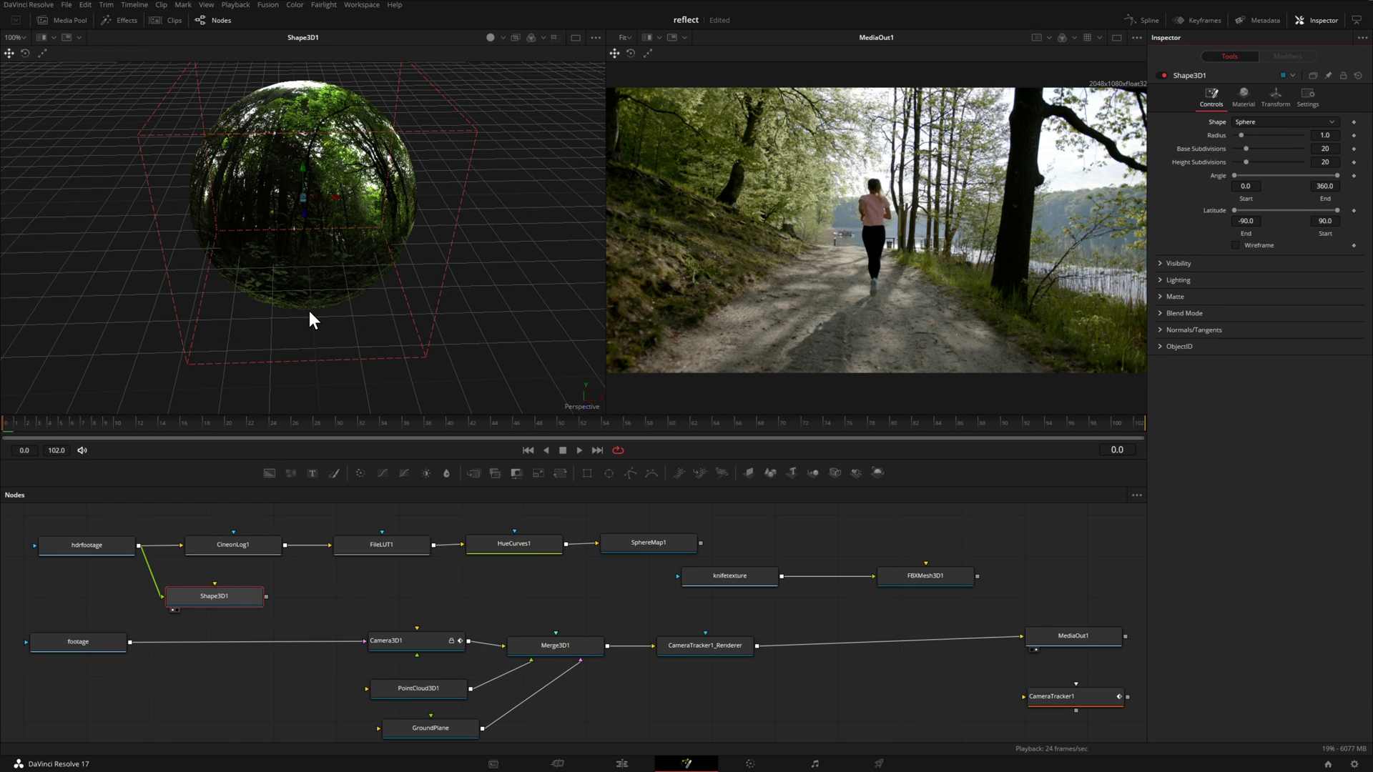
scroll(313, 307, "up", 8)
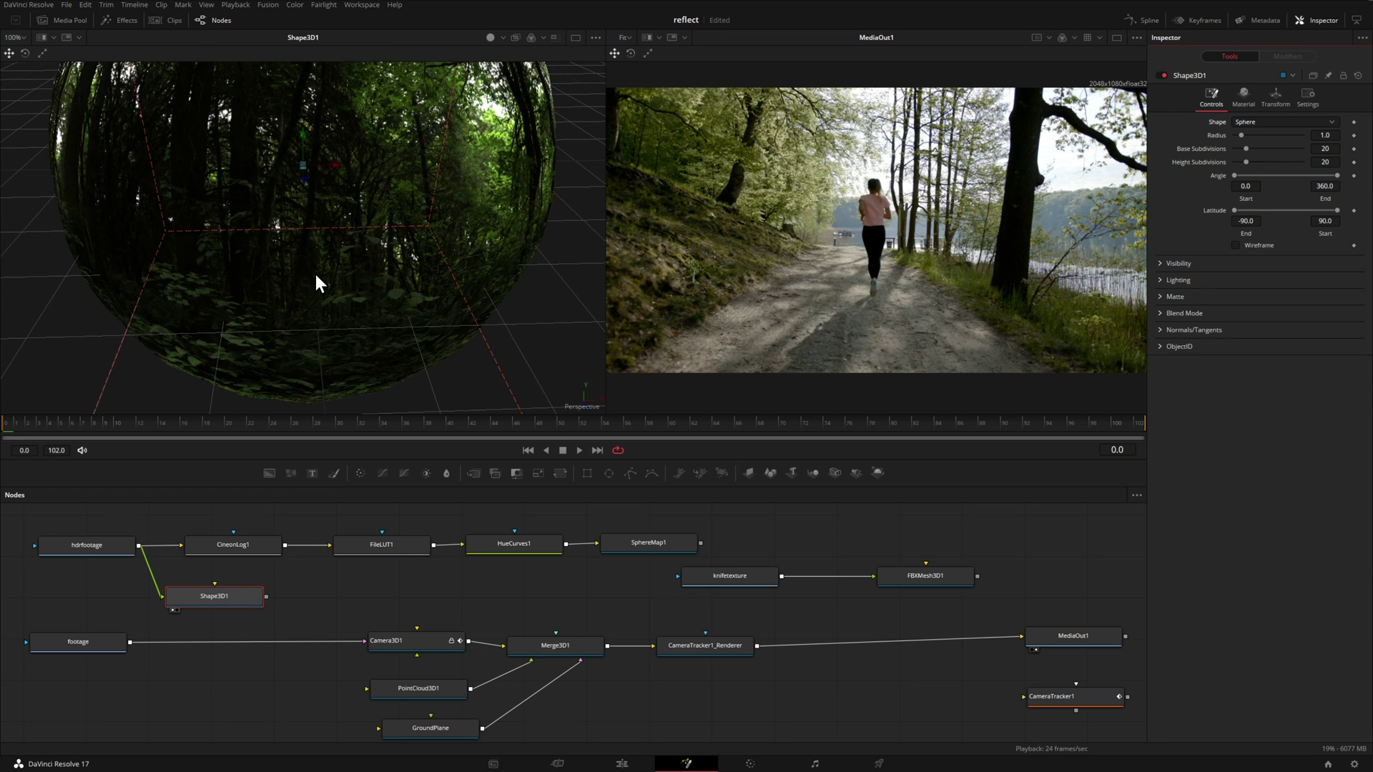
scroll(315, 275, "up", 4)
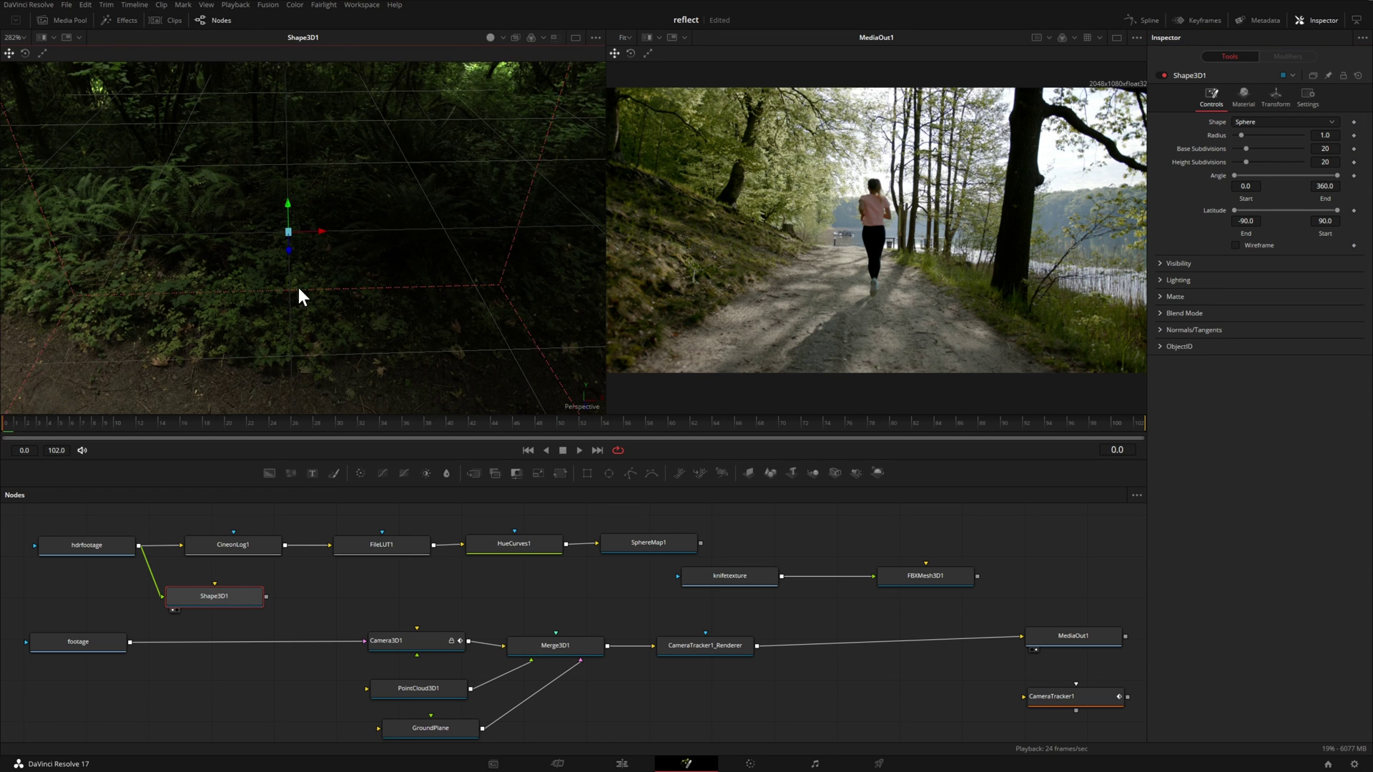
left_click_drag(320, 209, 501, 307)
Step: Rotate SphereMap1 to X 39.1, Y 104.3, Z 39.1 so the forest path faces front
key("2")
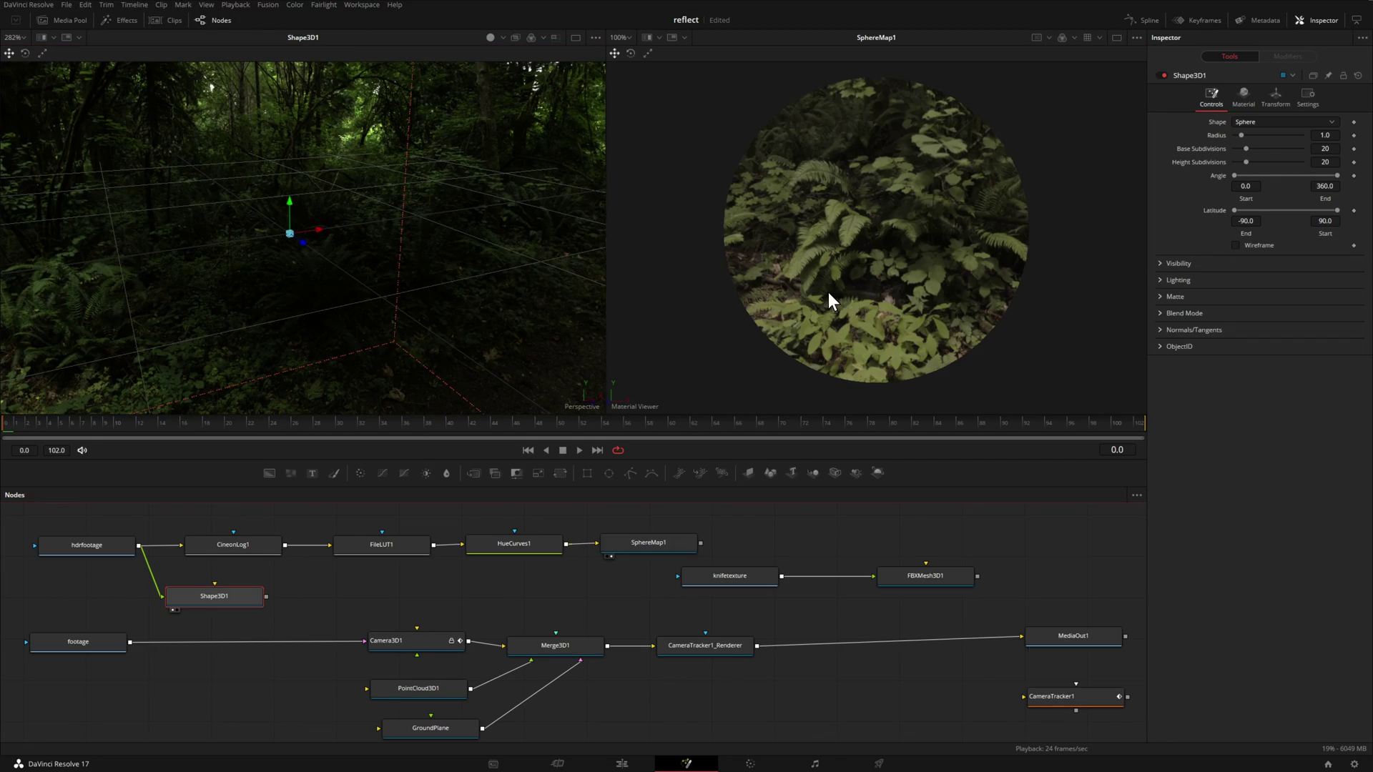
left_click(642, 542)
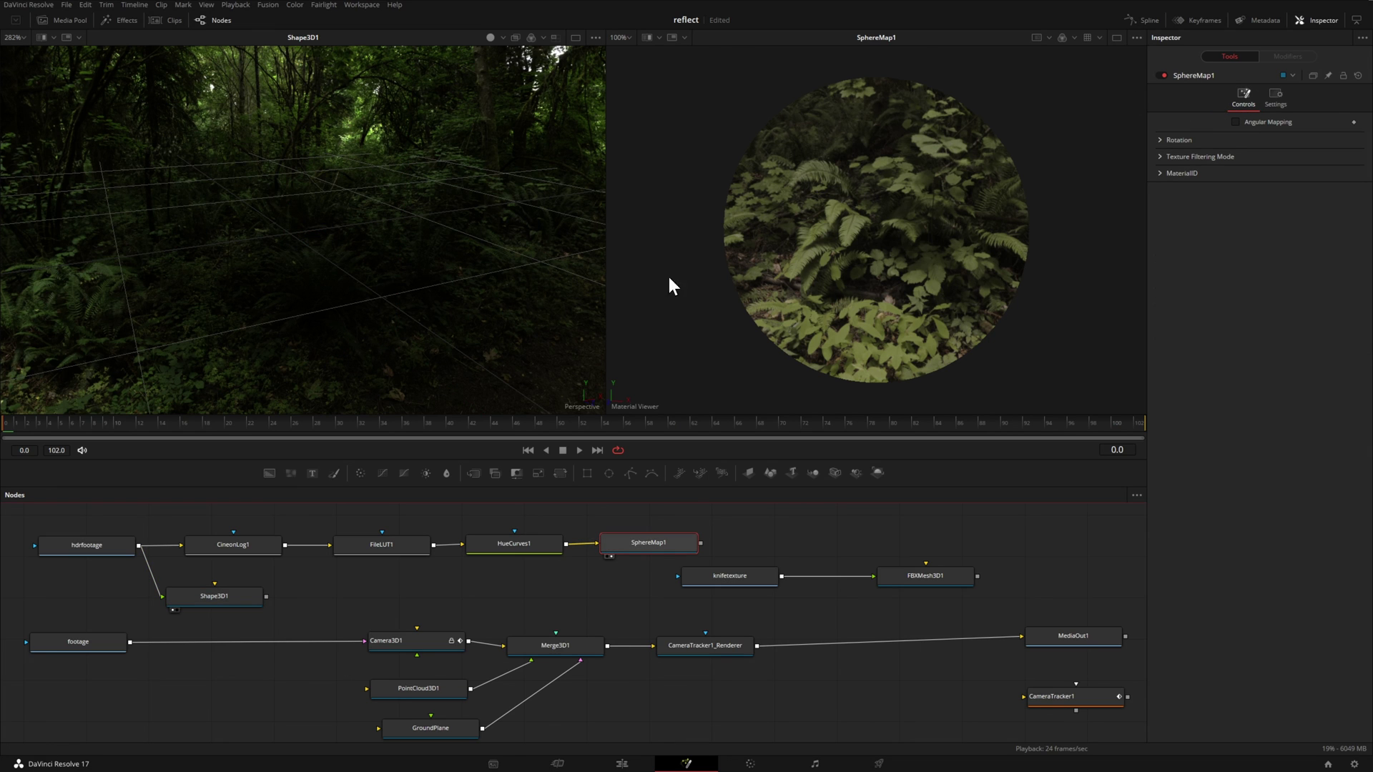
left_click(1161, 140)
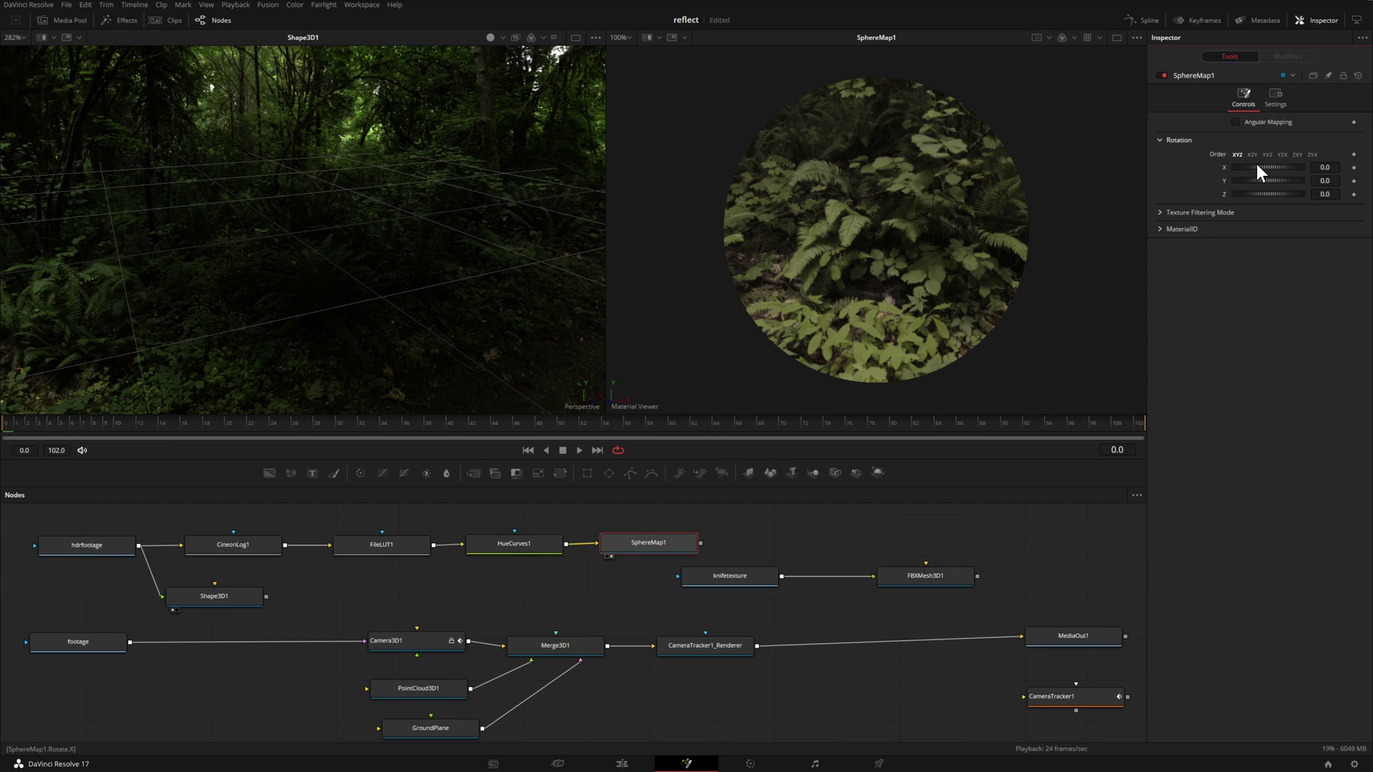
left_click_drag(1255, 165, 1265, 169)
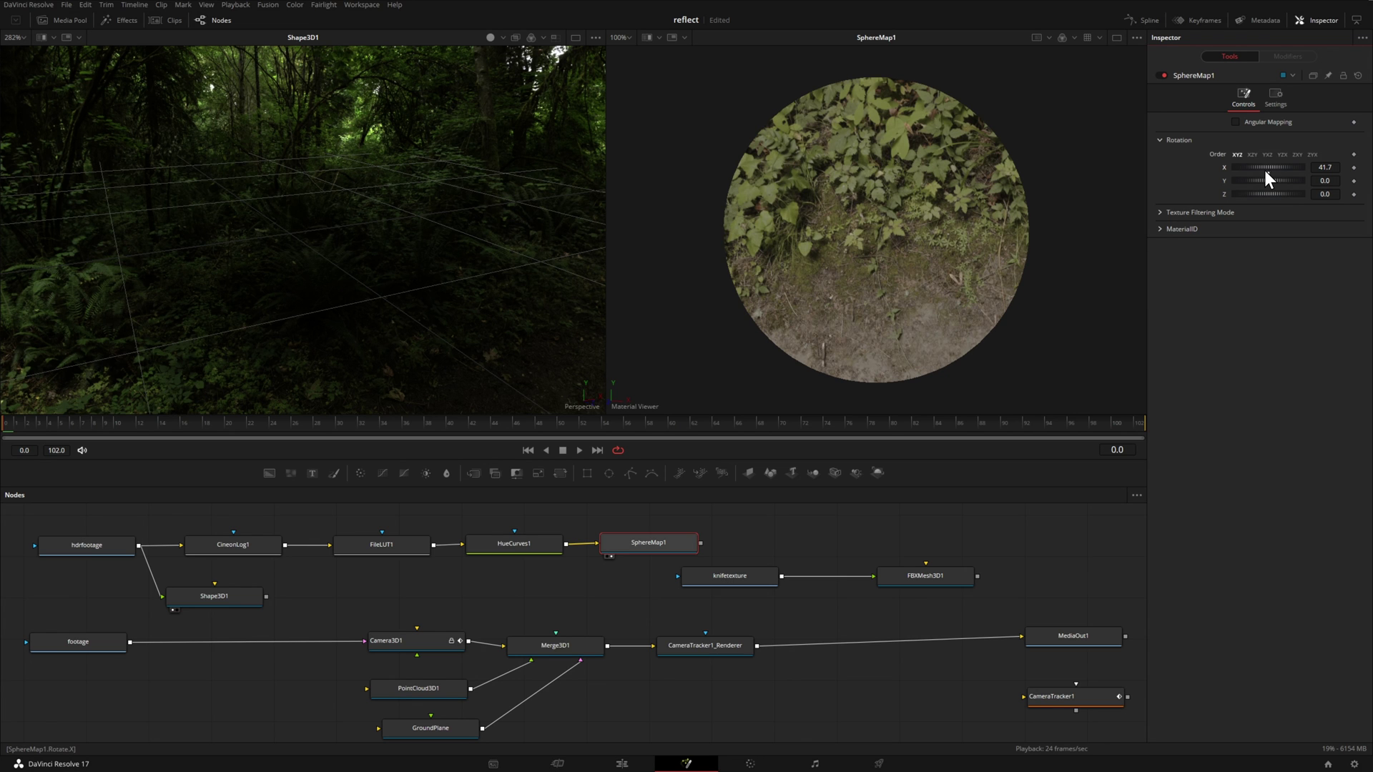
mouse_move(1260, 178)
left_mouse_down()
mouse_move(1280, 177)
mouse_move(1276, 194)
left_mouse_up()
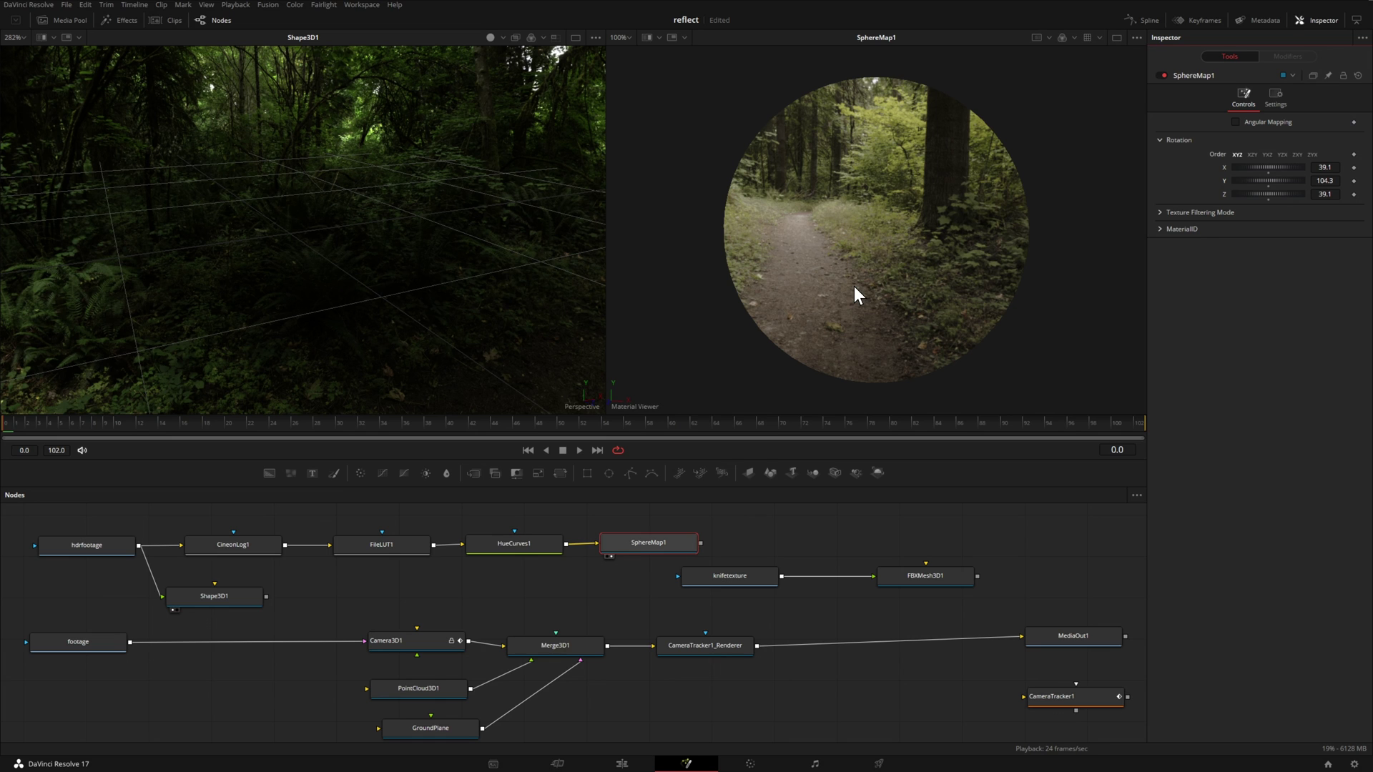
left_click(855, 288)
Step: Save the project and load SphereMap1 and the final MediaOut1 into the two viewers
key("ctrl+s")
left_click_drag(675, 542, 503, 402)
left_click_drag(1057, 633, 959, 272)
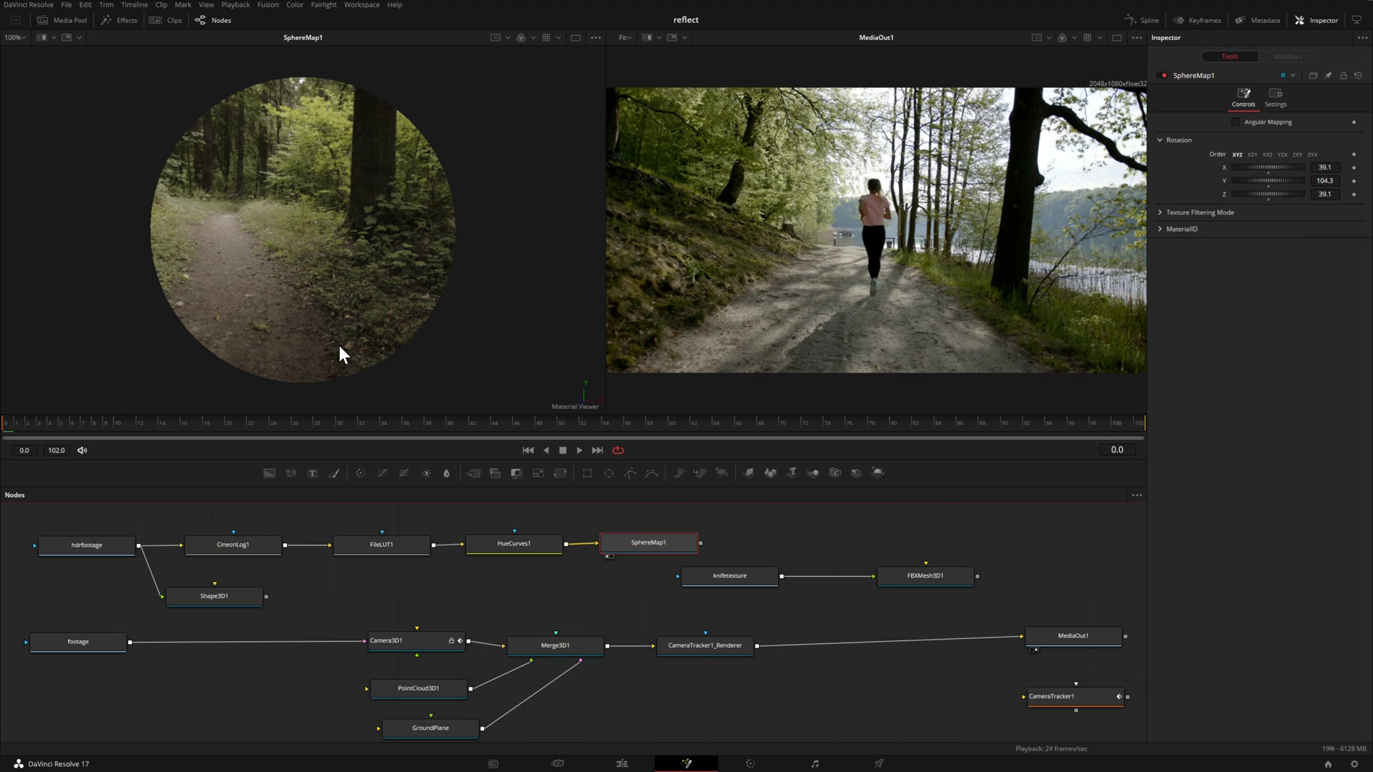
left_click(782, 530)
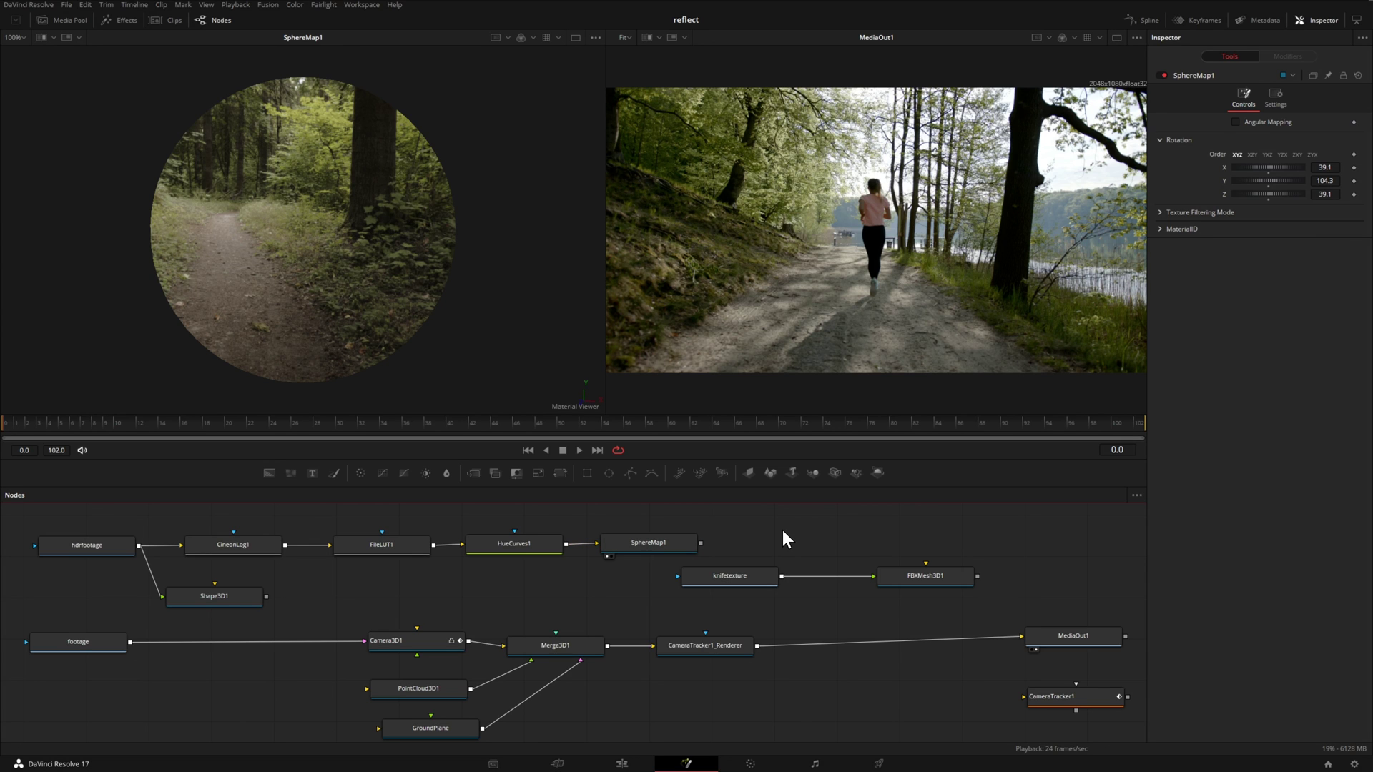
Step: Add a Reflect material node and place it beside SphereMap1
key("shift+space")
type("reflect")
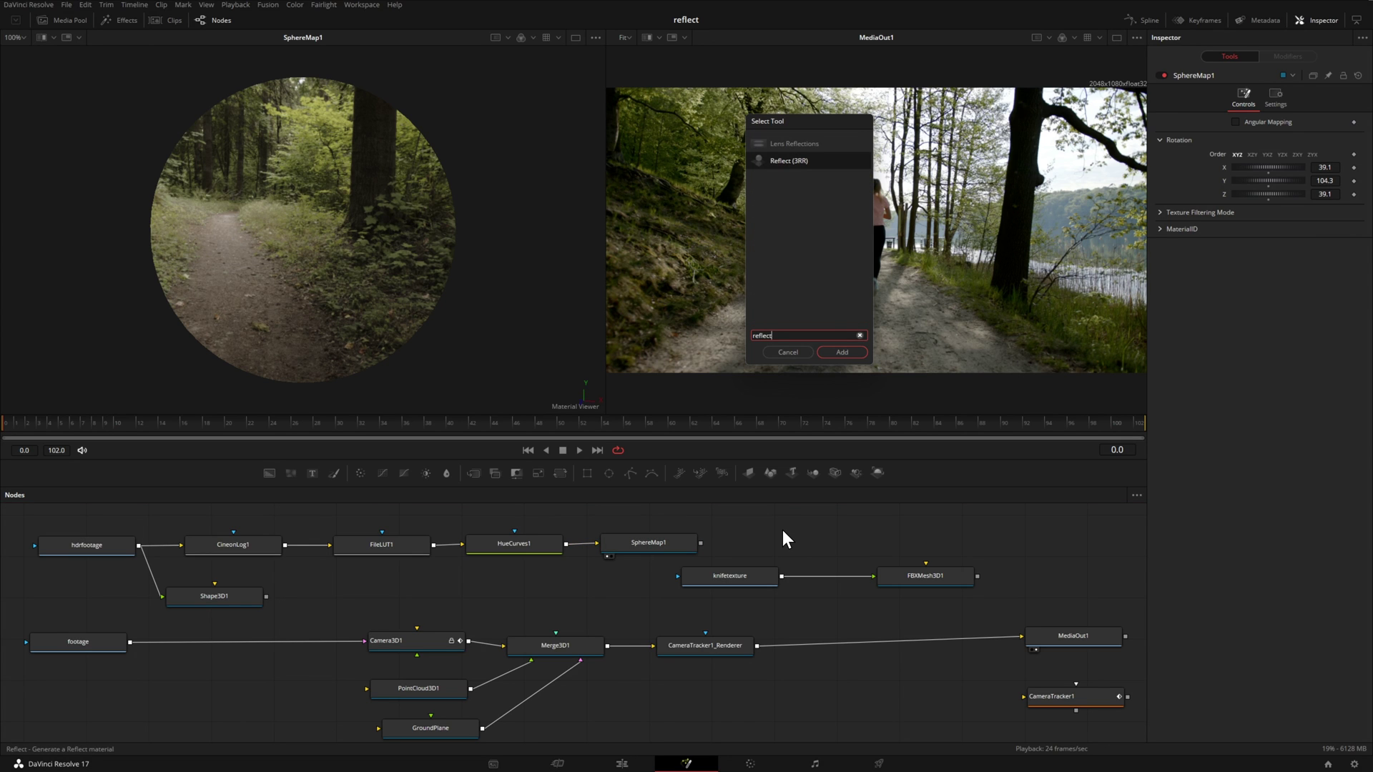
left_click(851, 351)
left_click_drag(666, 545, 766, 538)
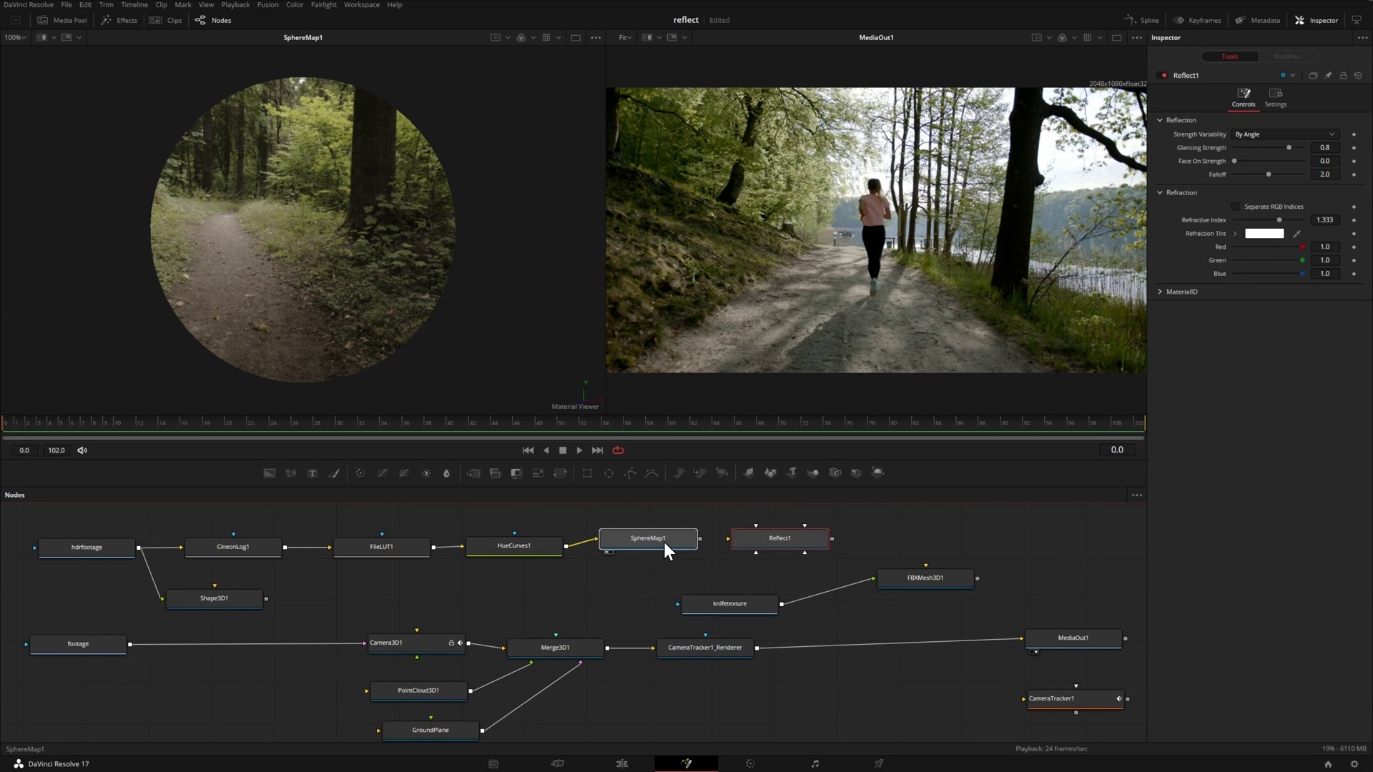
left_click_drag(660, 541, 668, 542)
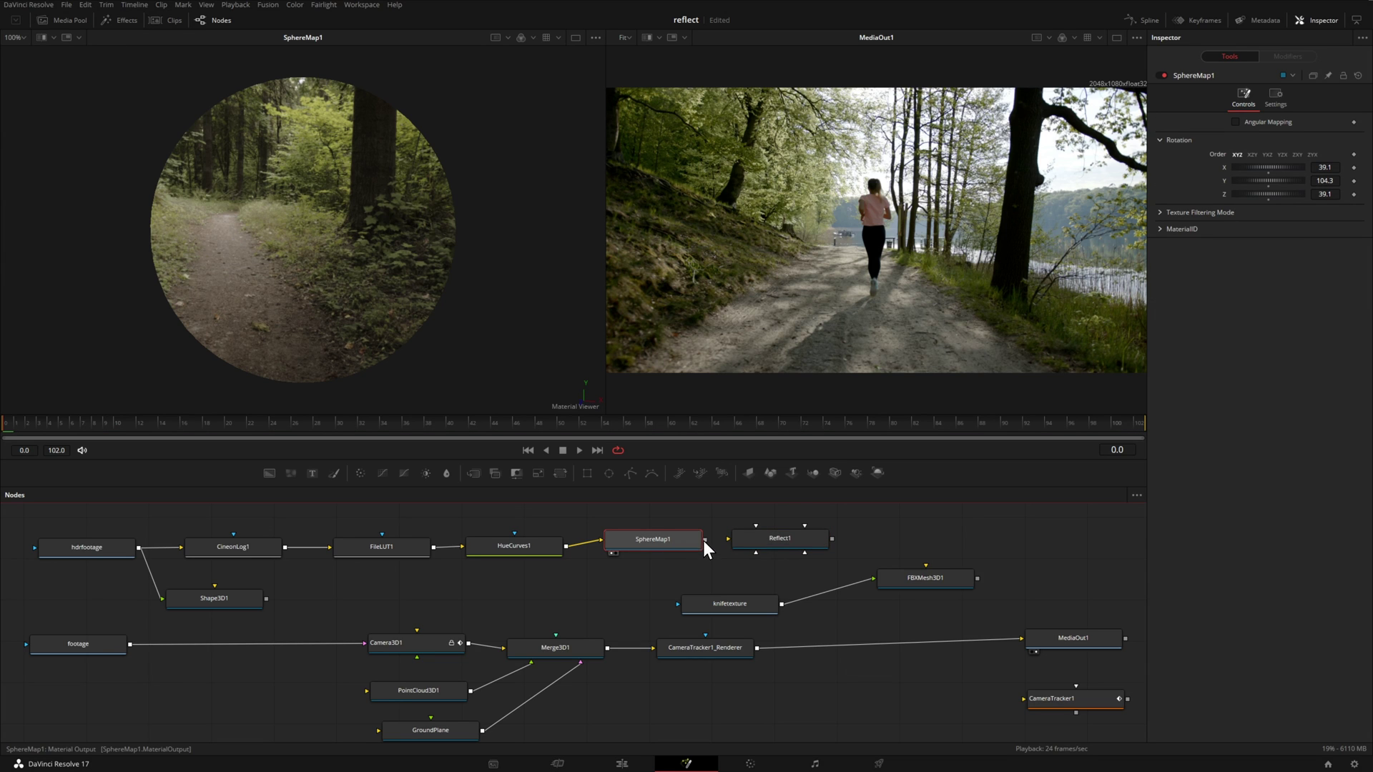
Step: Connect SphereMap1 as Reflect1's Reflection Color Material and preview Reflect1 in the left viewer
left_click_drag(704, 539, 778, 536)
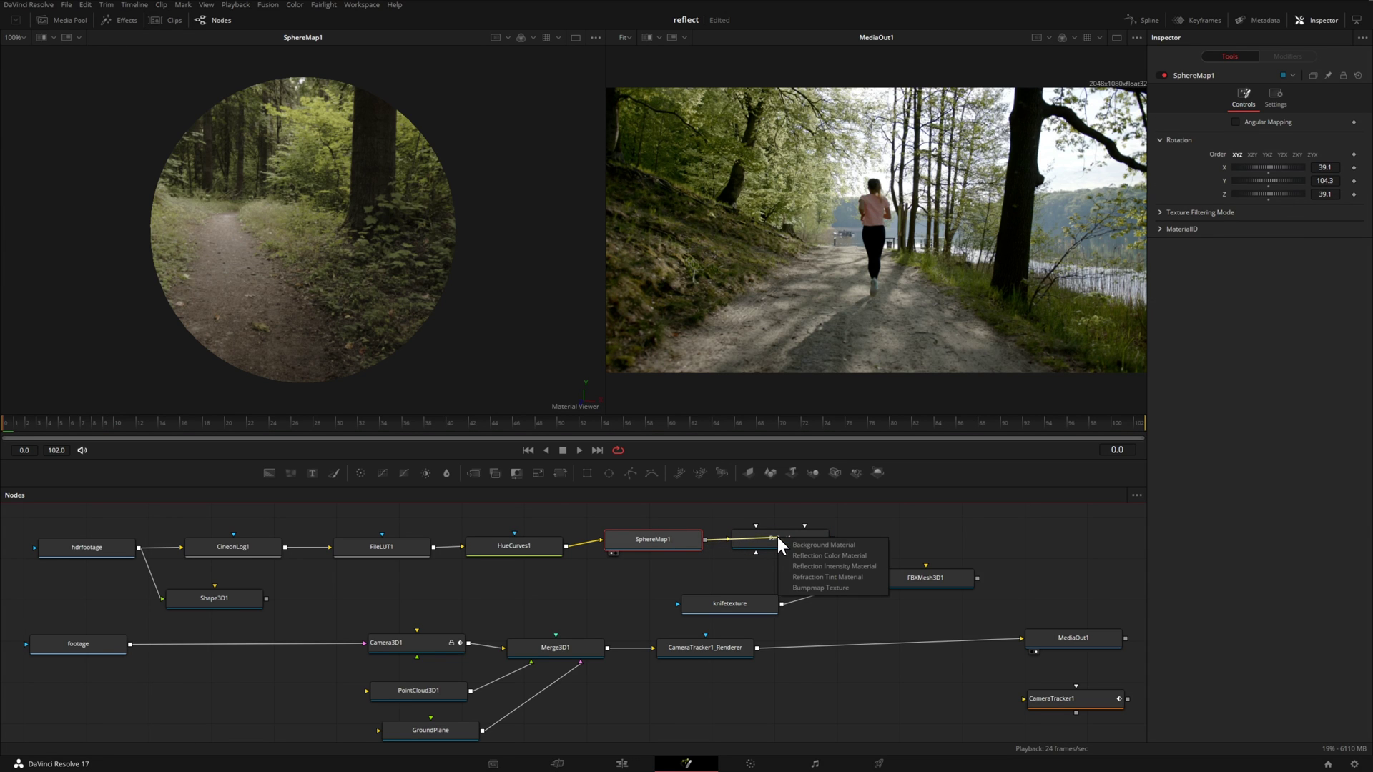
left_click(875, 555)
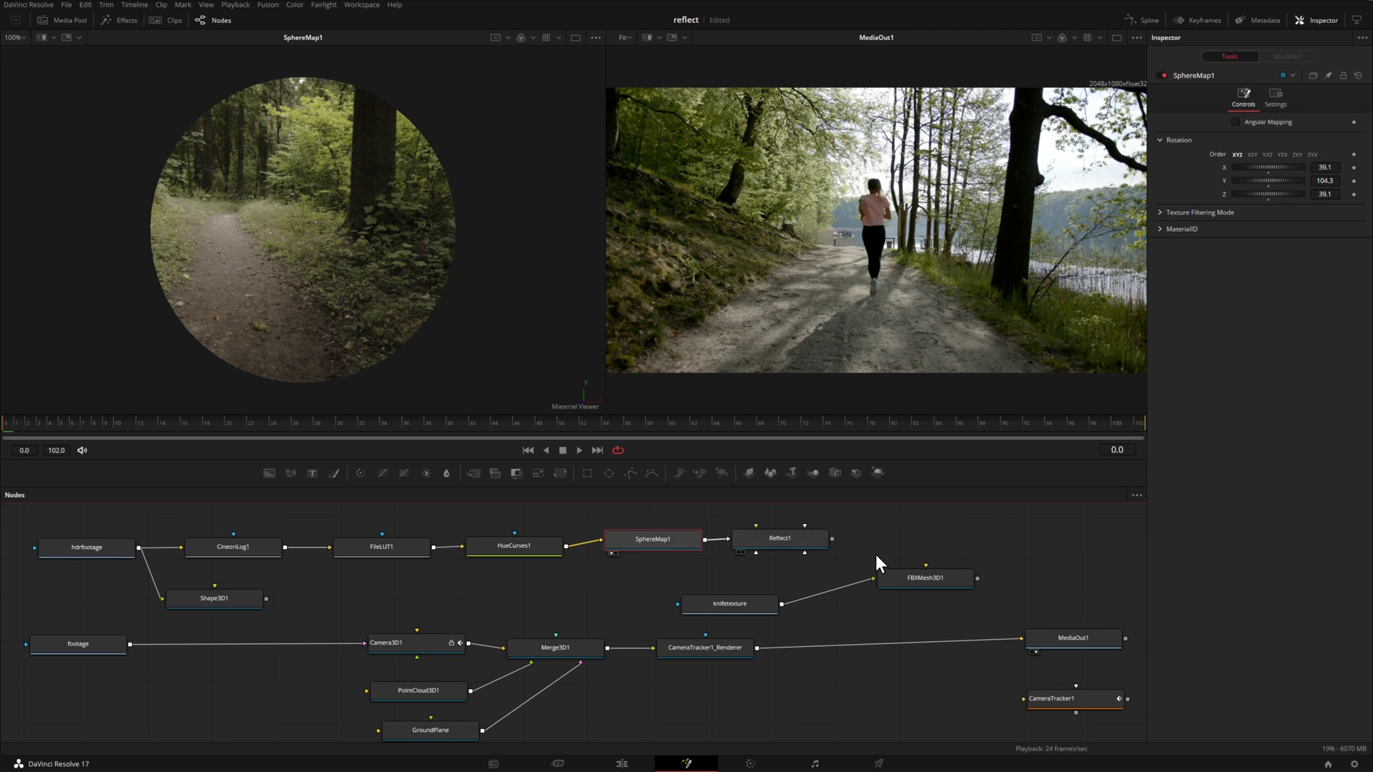
left_click_drag(779, 540, 794, 543)
left_click(794, 542)
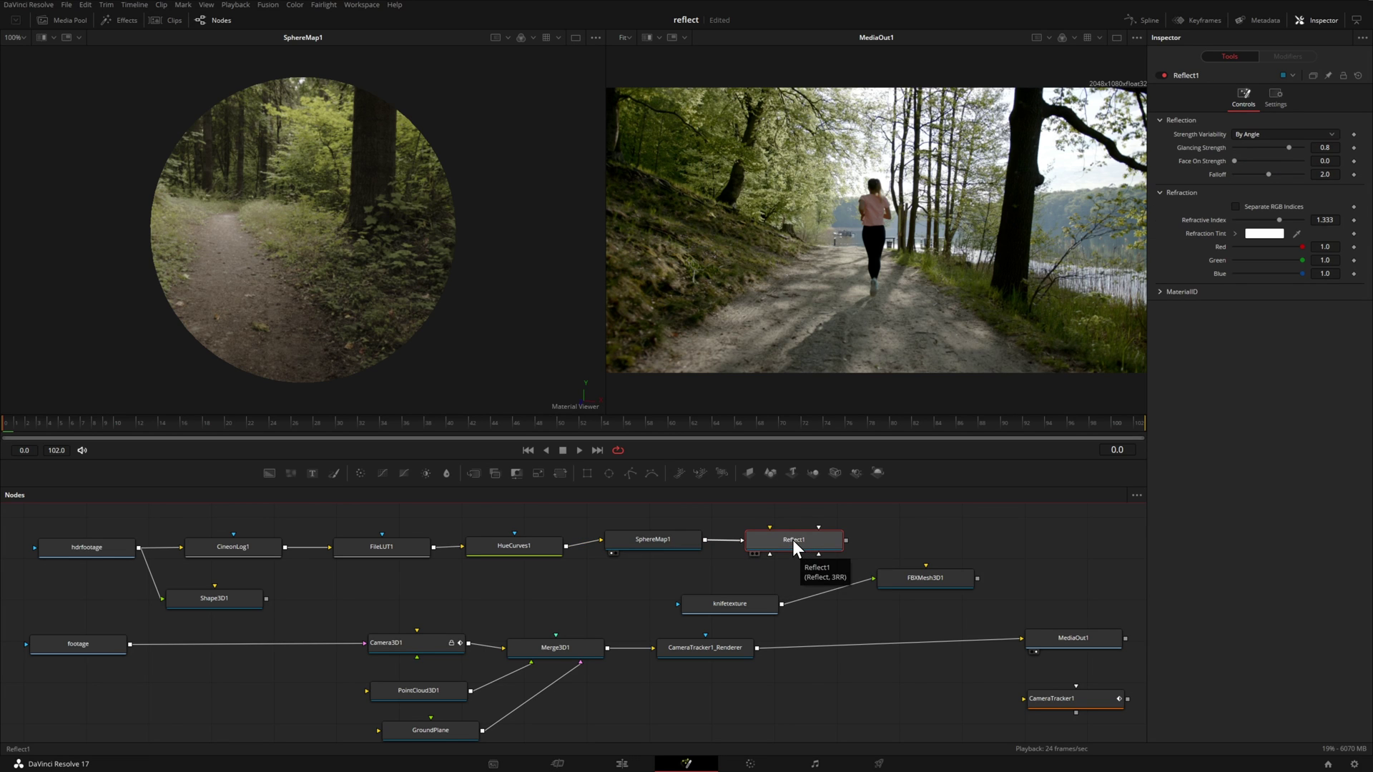
left_click_drag(788, 539, 384, 317)
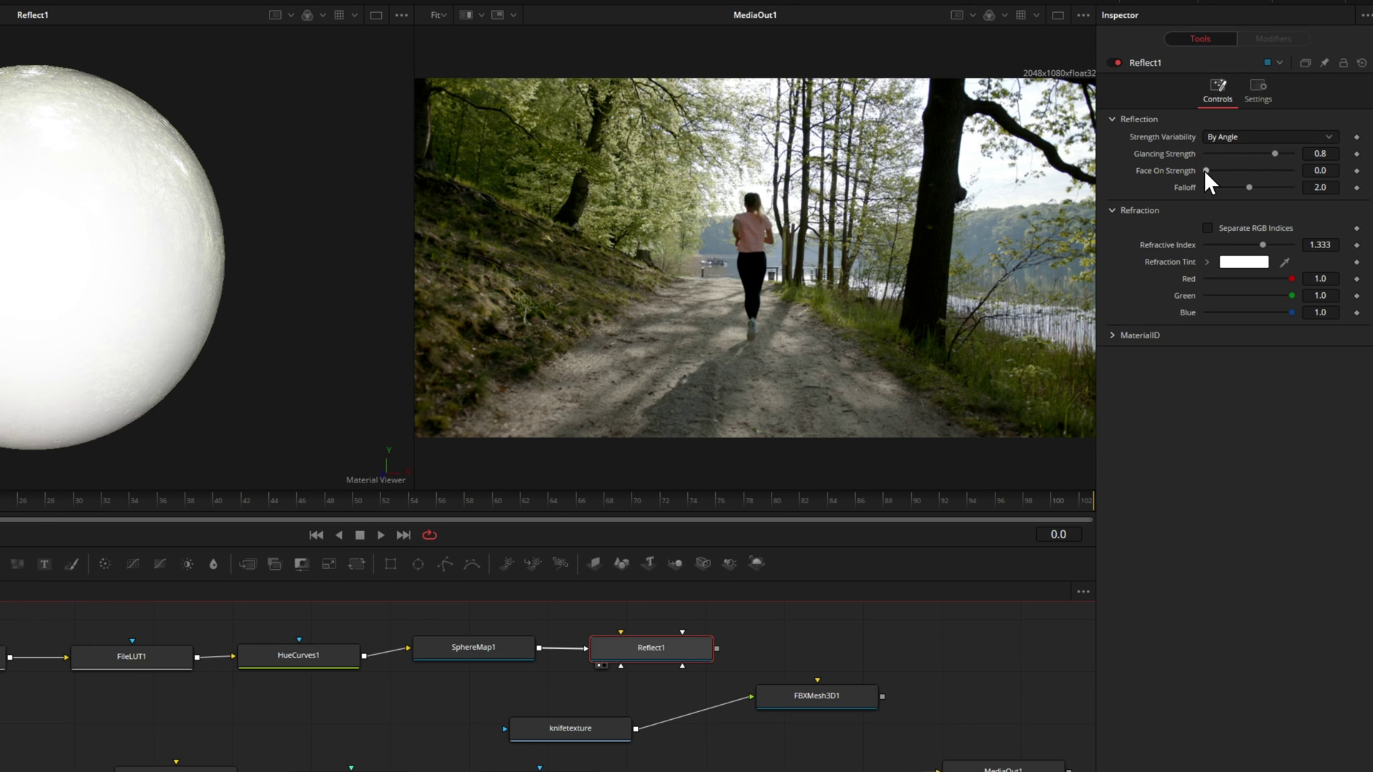
Step: Set Reflect1's Face On Strength to 0.748 so the sphere mirrors the forest
left_click_drag(1204, 169, 1276, 167)
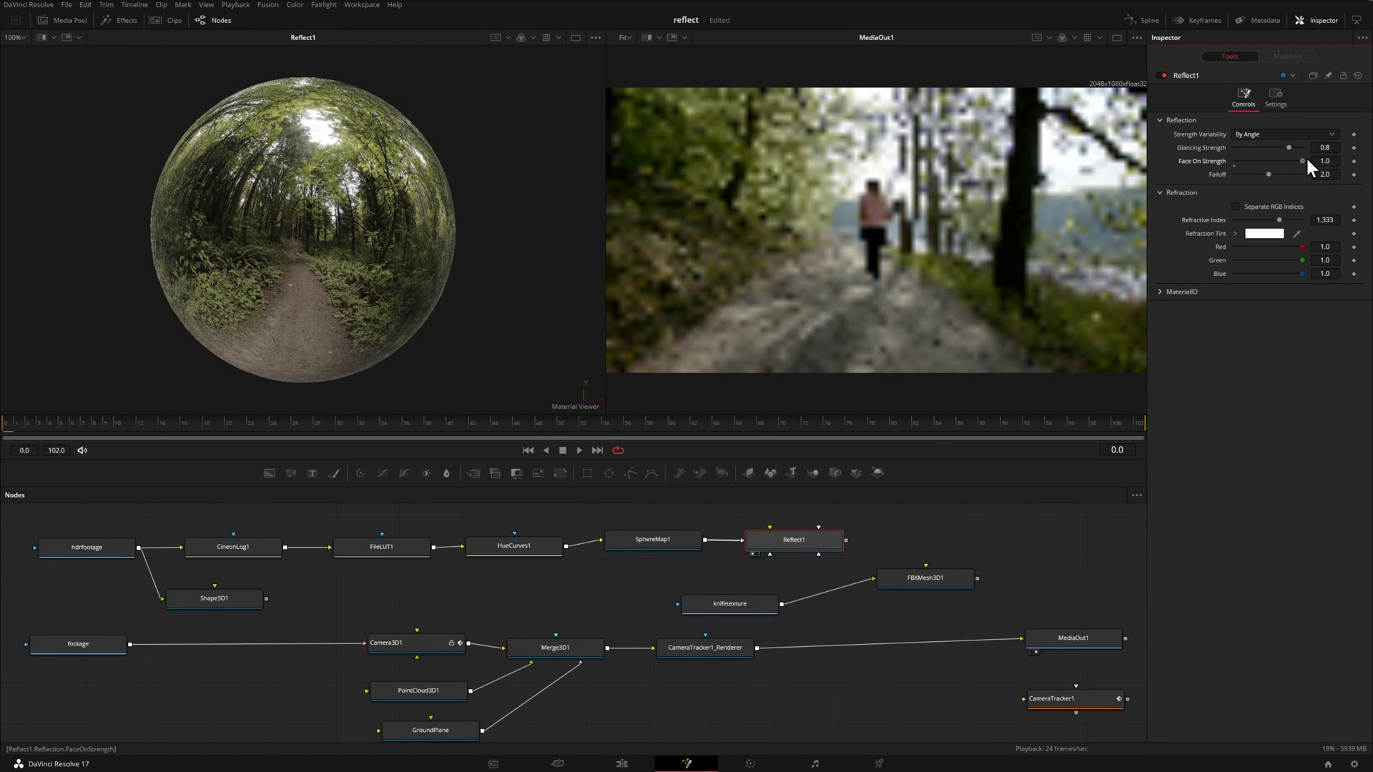
mouse_move(1310, 160)
left_mouse_down()
mouse_move(1294, 161)
mouse_move(1307, 160)
left_mouse_up()
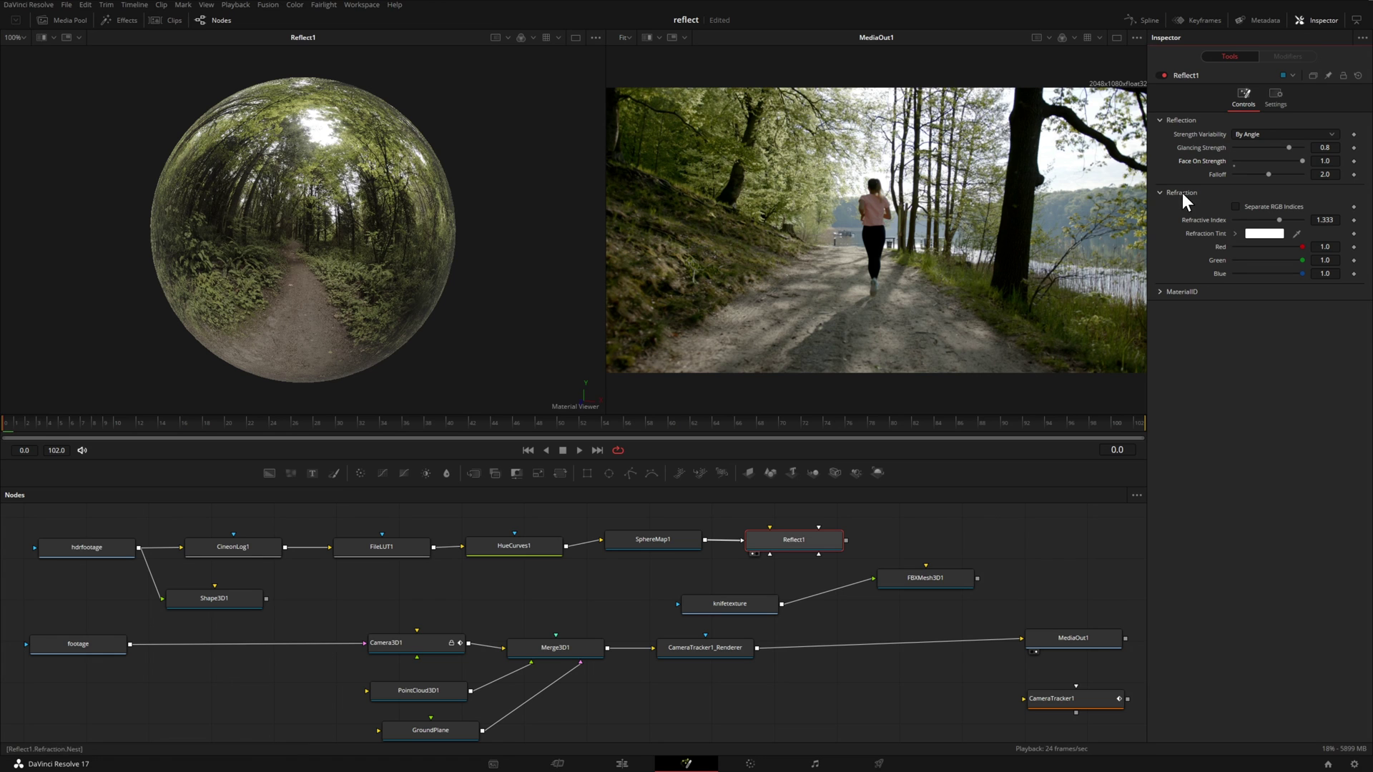
mouse_move(1301, 161)
left_mouse_down()
mouse_move(1257, 164)
mouse_move(1284, 165)
left_mouse_up()
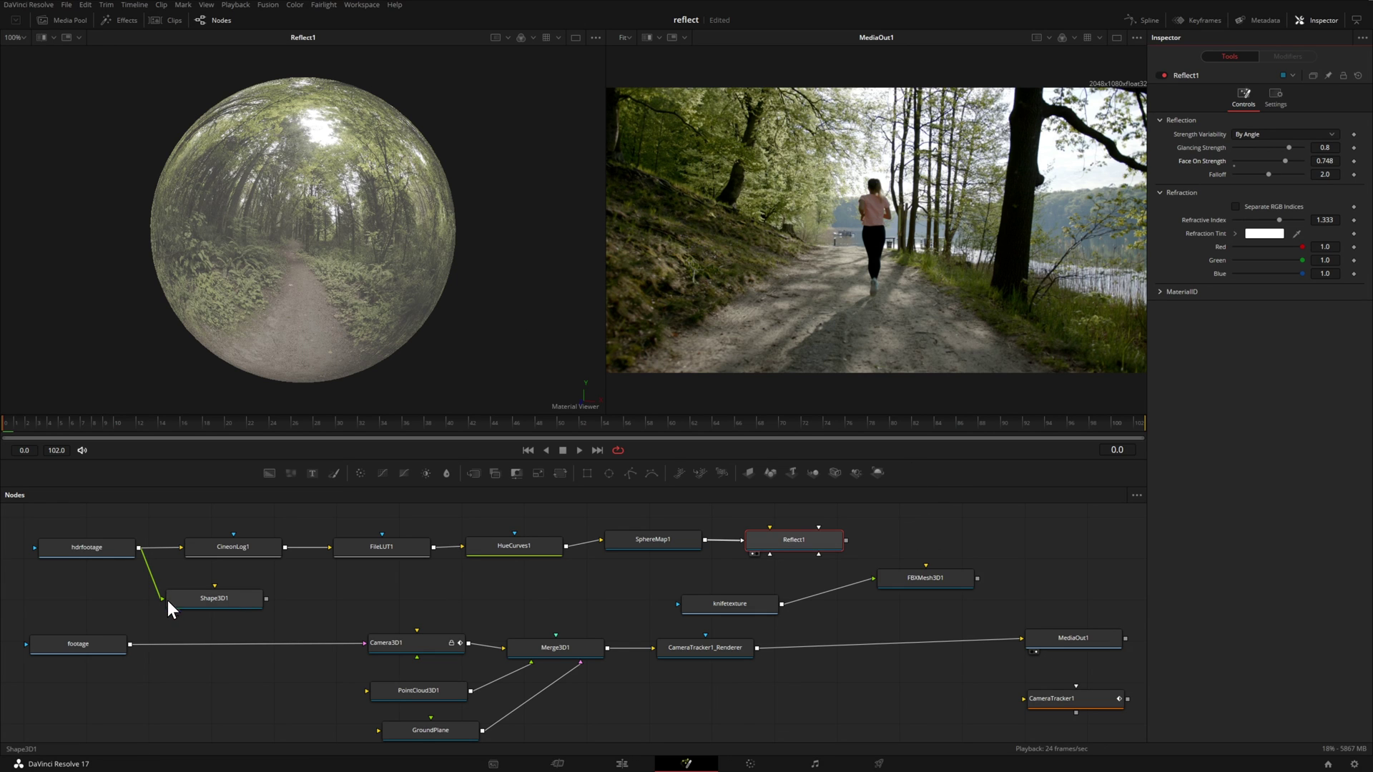
Step: Disconnect and delete the unused Shape3D1 node
left_click_drag(167, 599, 163, 605)
left_click(213, 605)
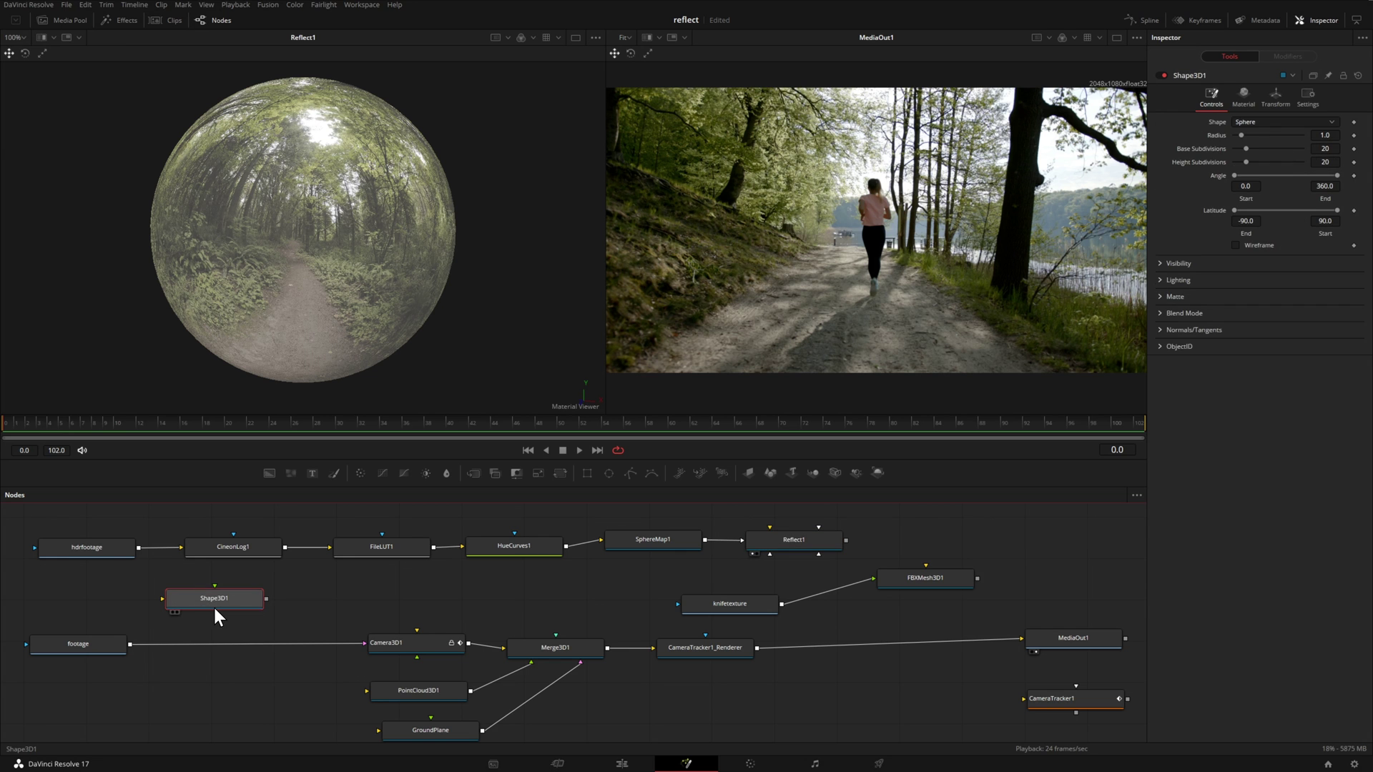
key("Delete")
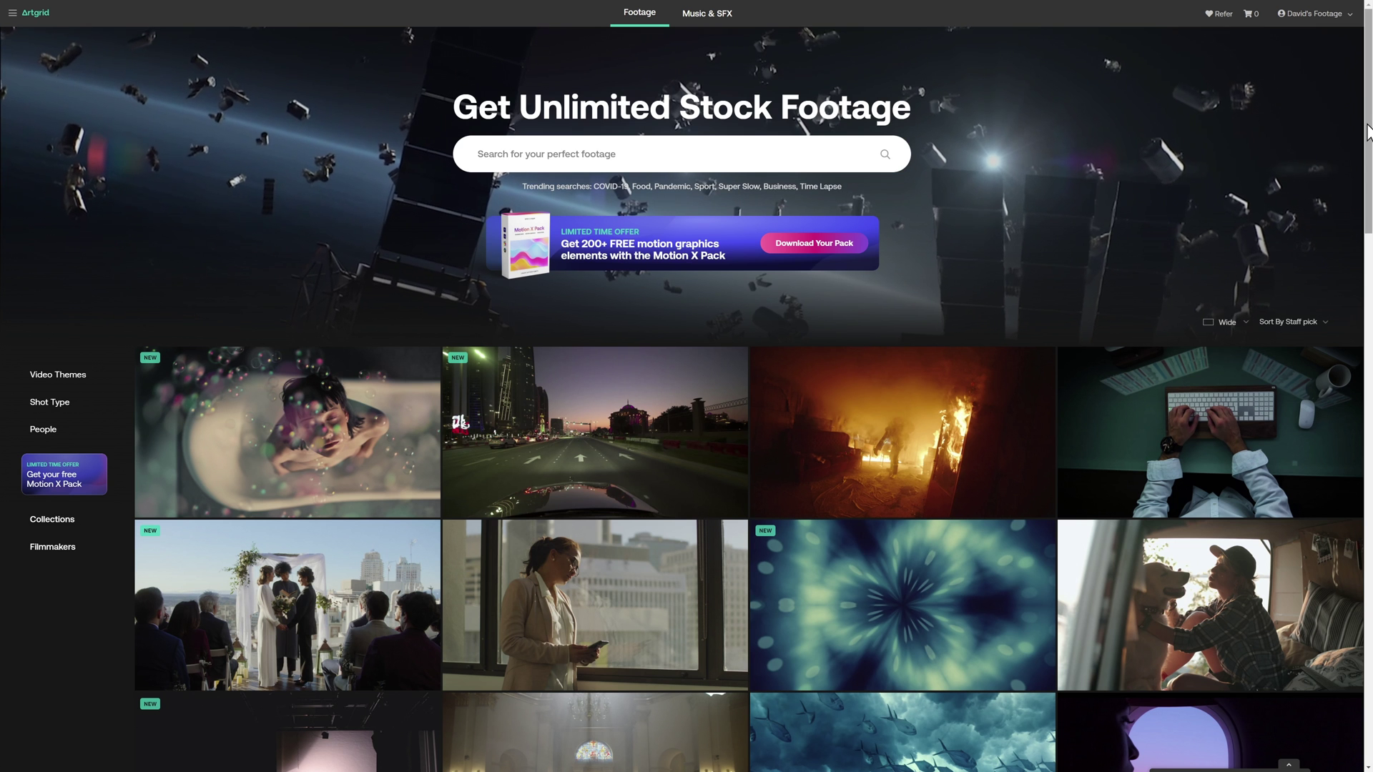
Step: Scroll the Artgrid Footage grid and open the singing wren clip's details page
scroll(1366, 159, "down", 3)
scroll(1366, 159, "down", 5)
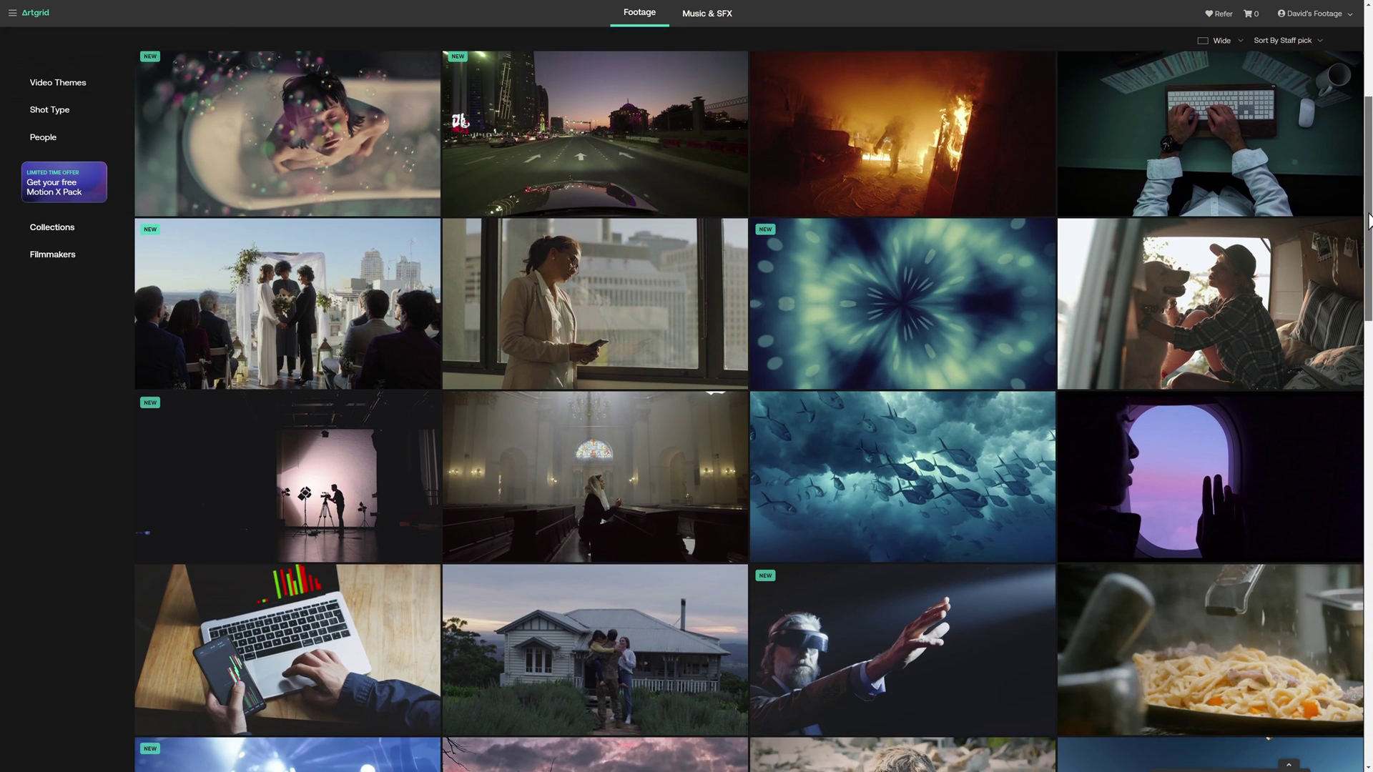
scroll(747, 411, "down", 4)
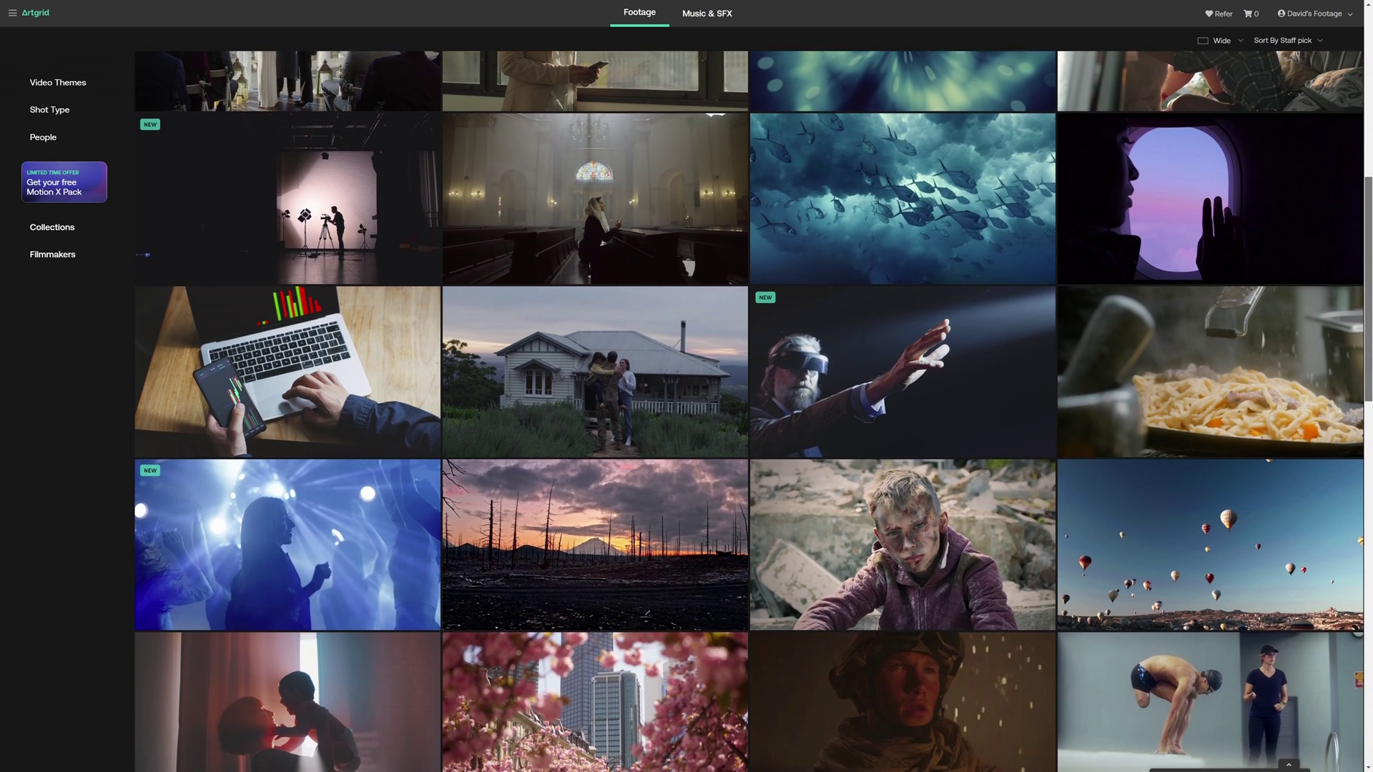
scroll(748, 411, "down", 6)
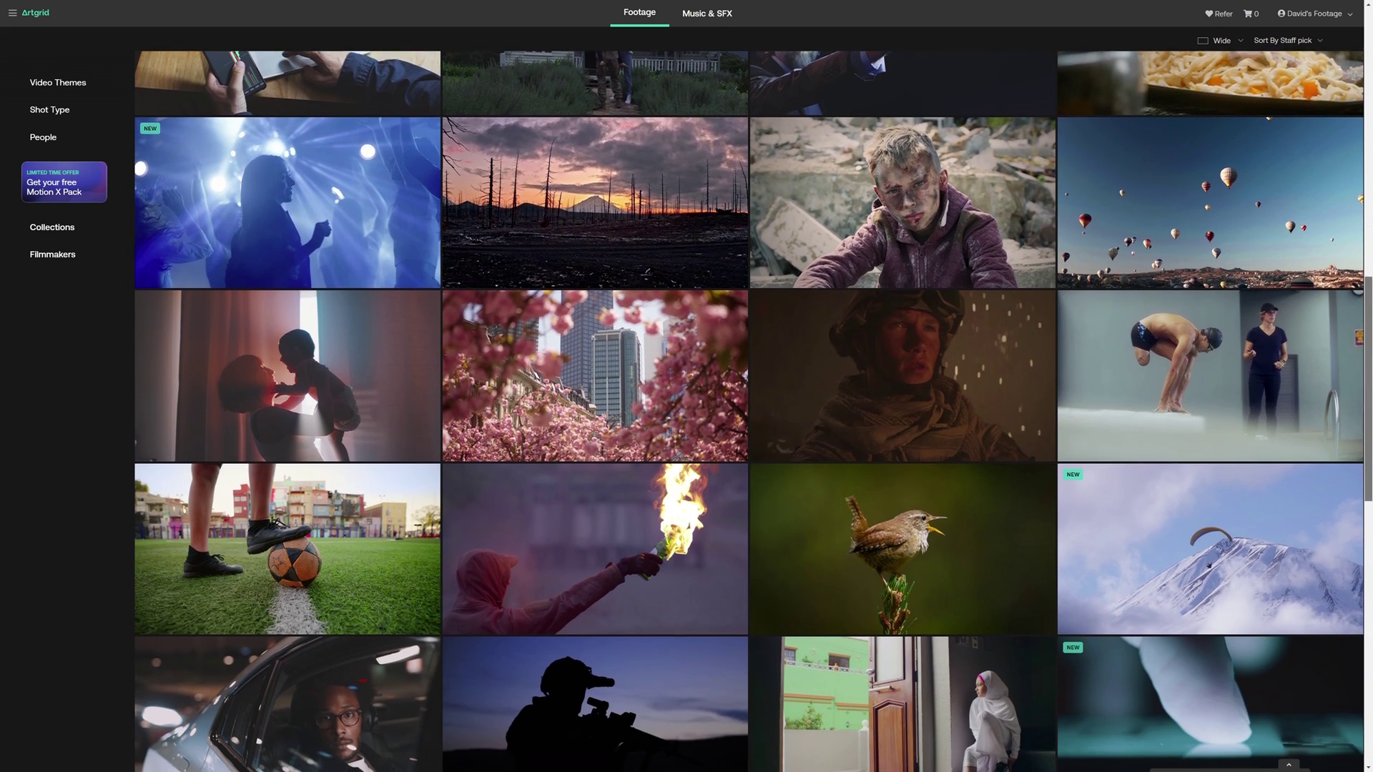
scroll(748, 411, "down", 2)
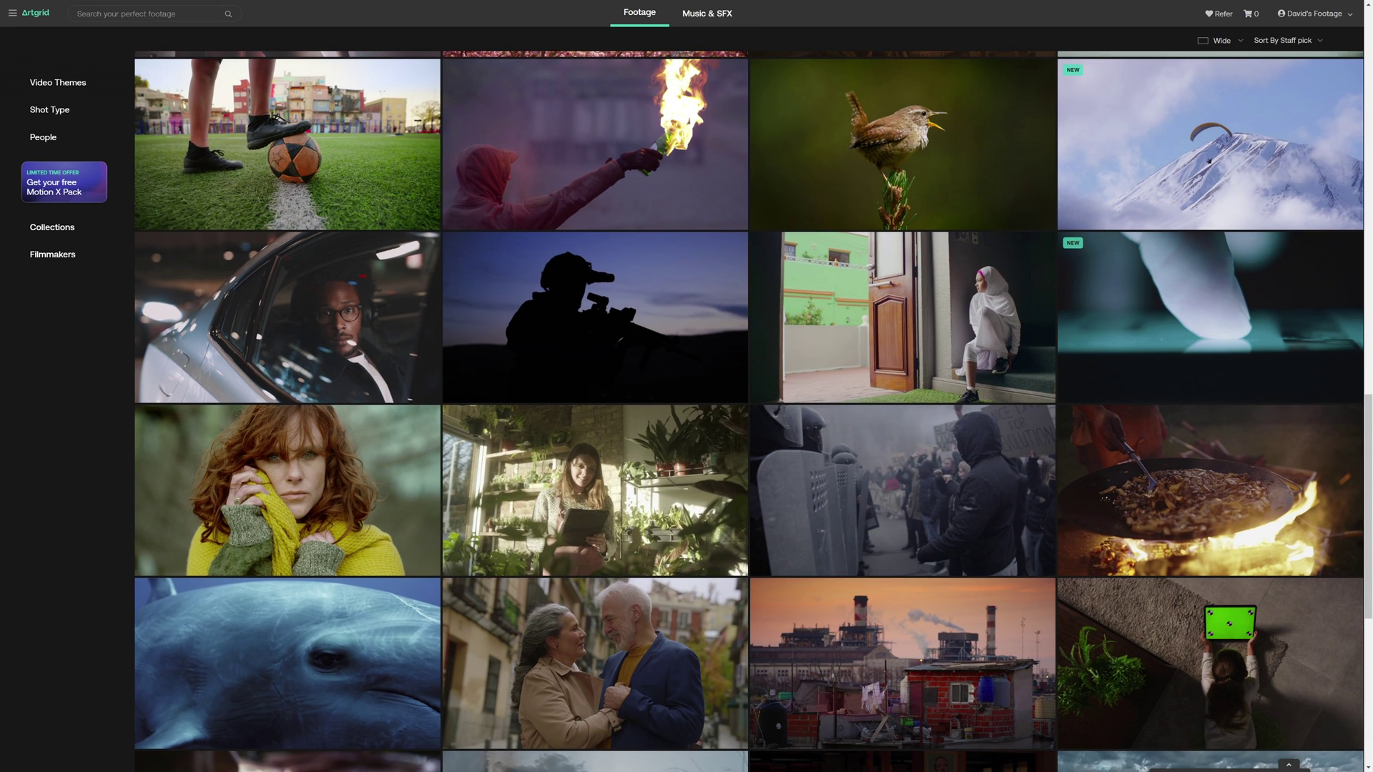
left_click(944, 149)
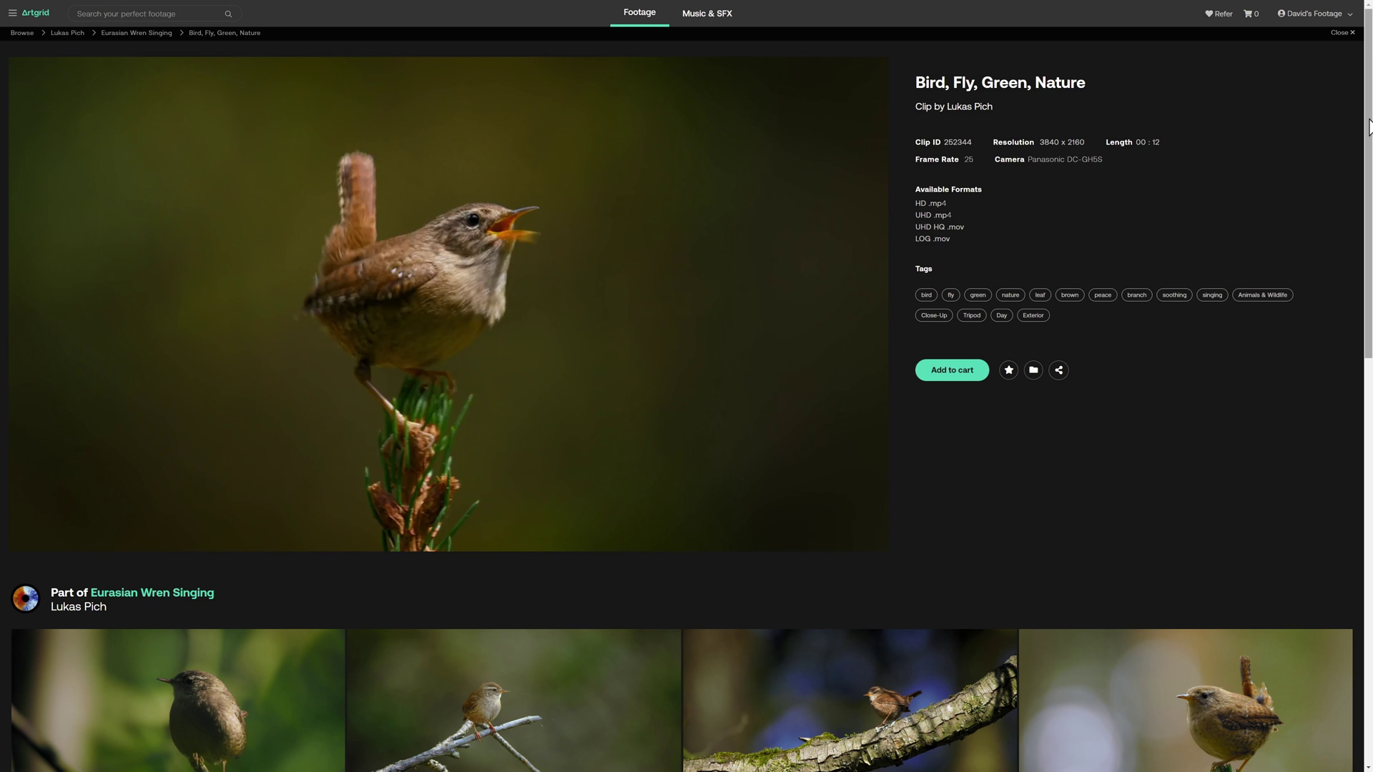
left_click_drag(1369, 127, 1369, 537)
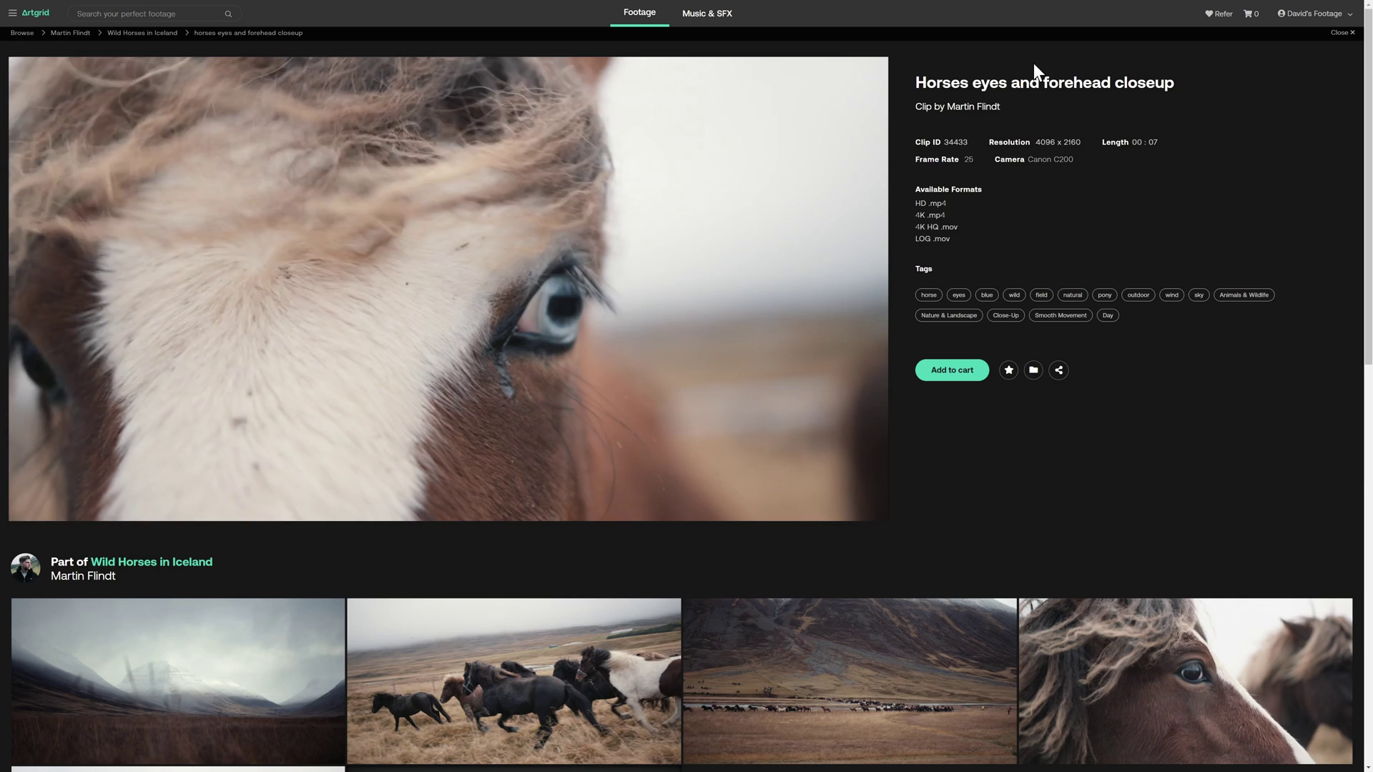
Step: Browse the filmmaker's collections and open the lakeside yoga clip from Yoga & Sports
left_click(973, 107)
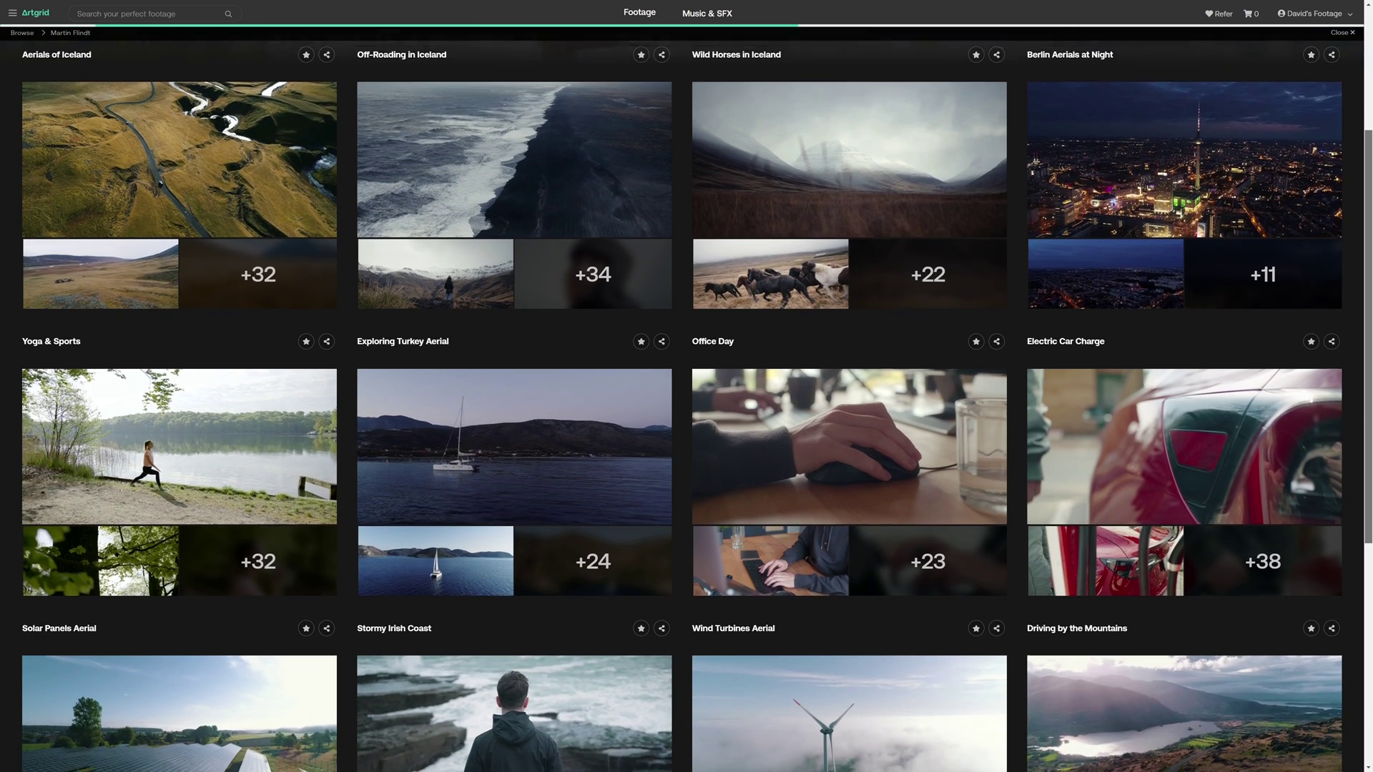
scroll(686, 407, "down", 3)
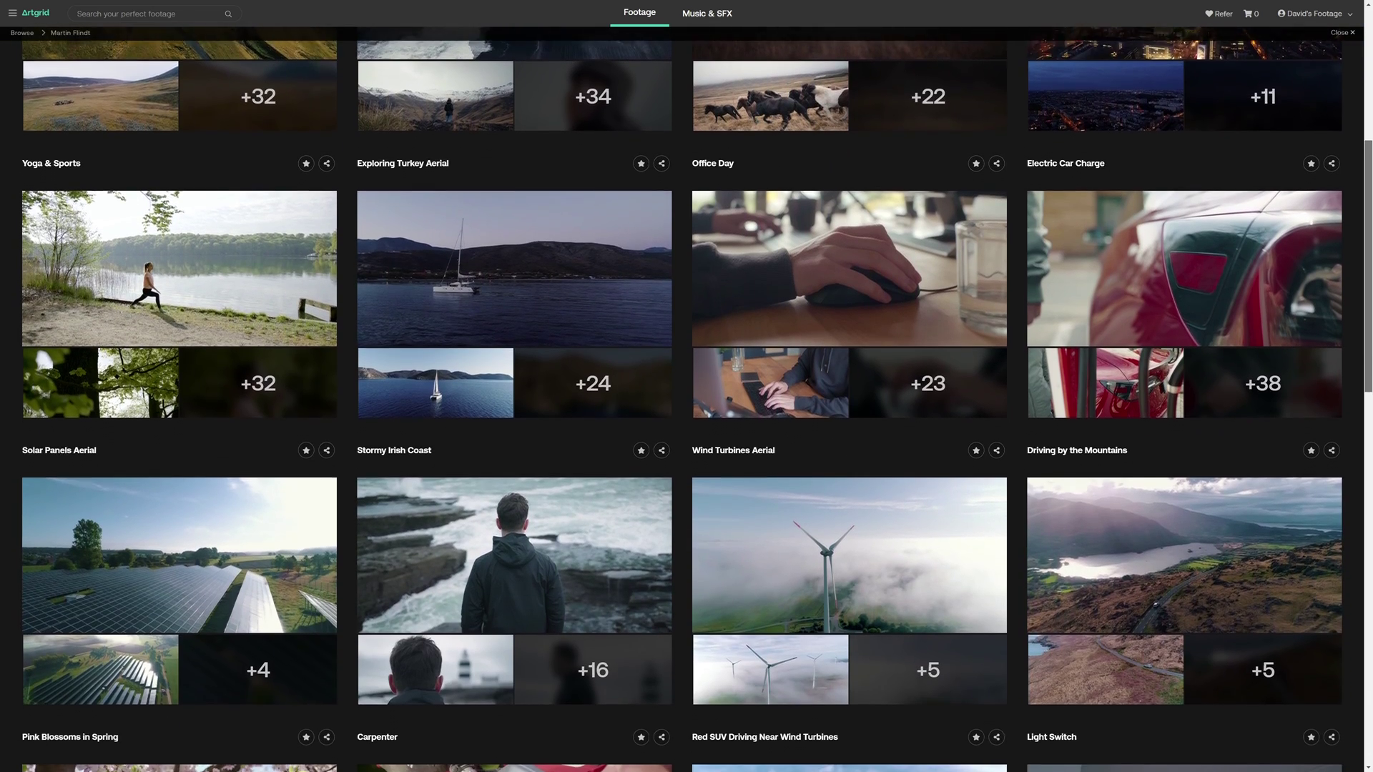
scroll(687, 406, "down", 1)
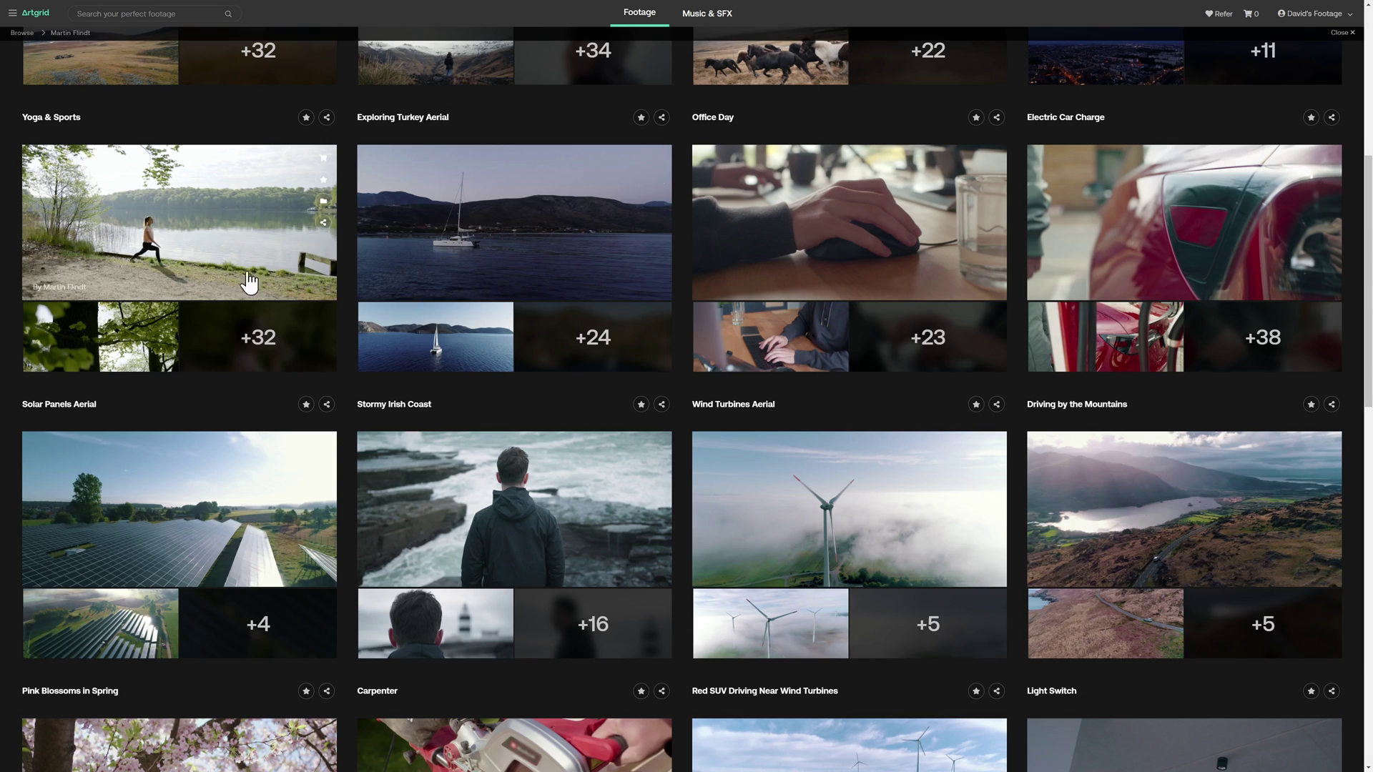
left_click(249, 282)
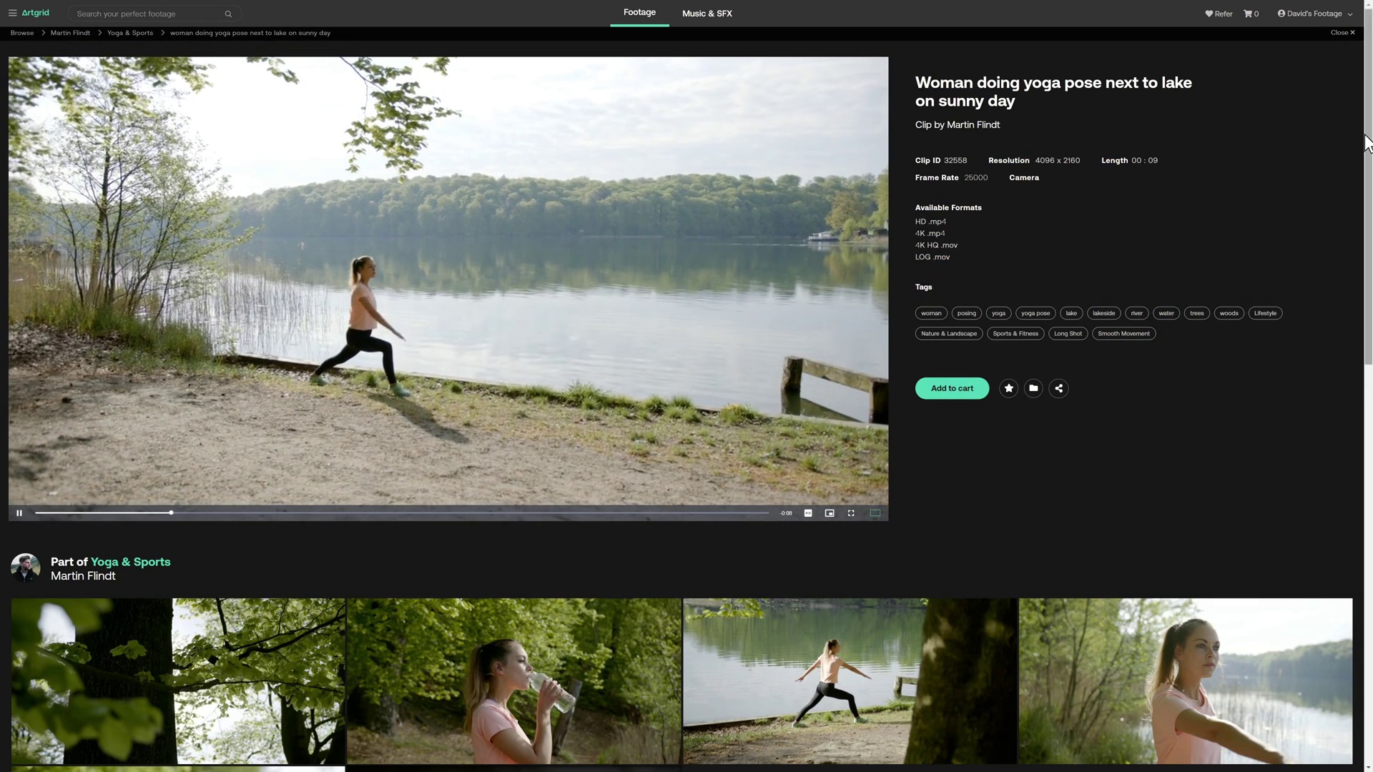
left_click_drag(1367, 142, 1368, 294)
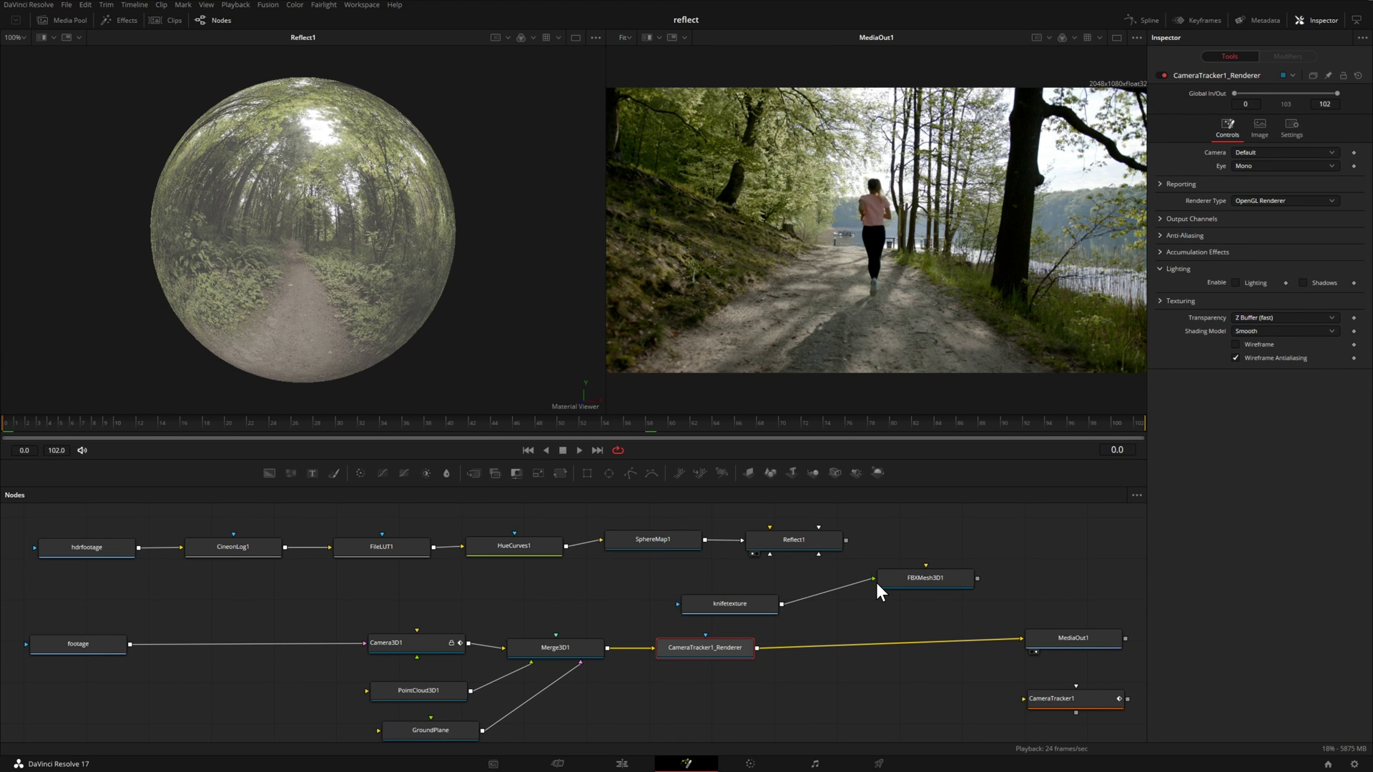
Step: Unlink knifetexture from the mesh and rename FBXMesh3D1 to knifemodel
left_click_drag(870, 580, 1020, 560)
right_click(1023, 557)
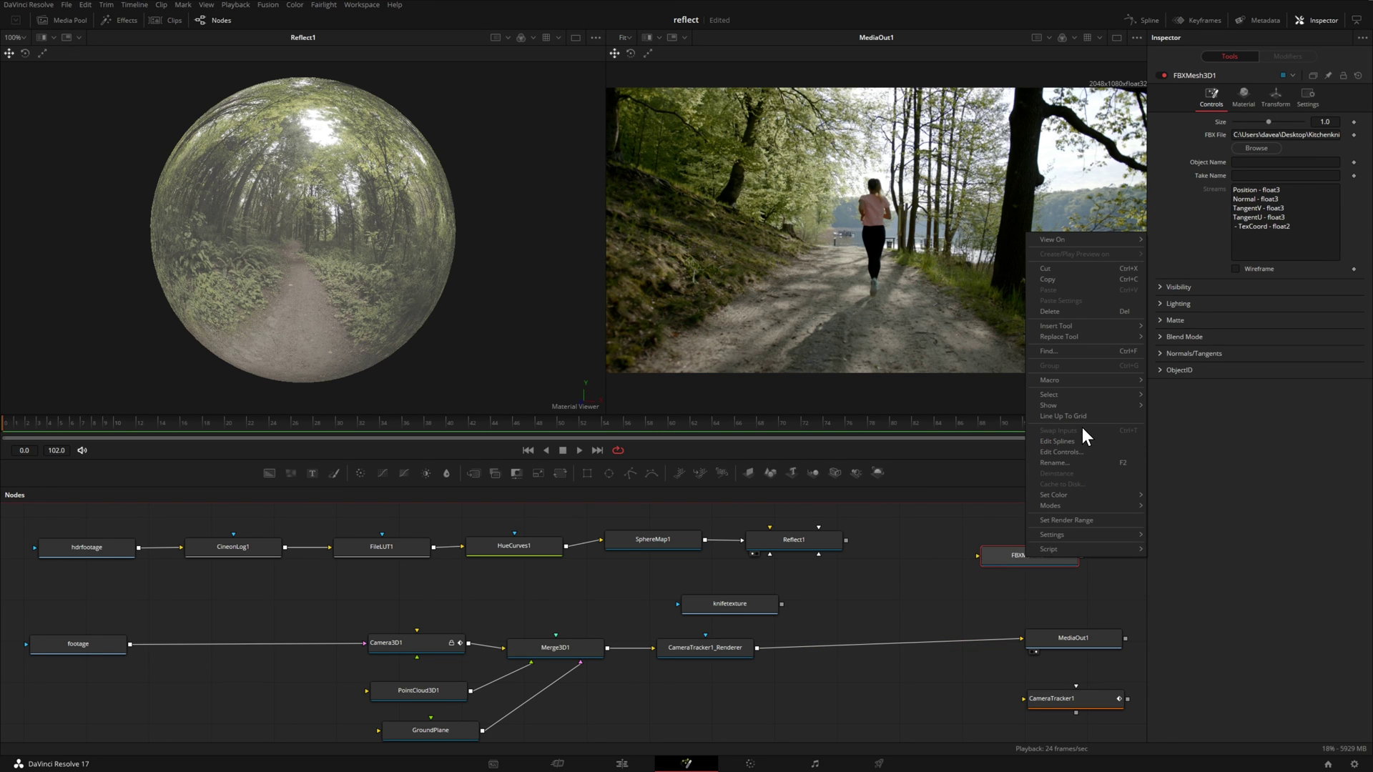
left_click(1074, 465)
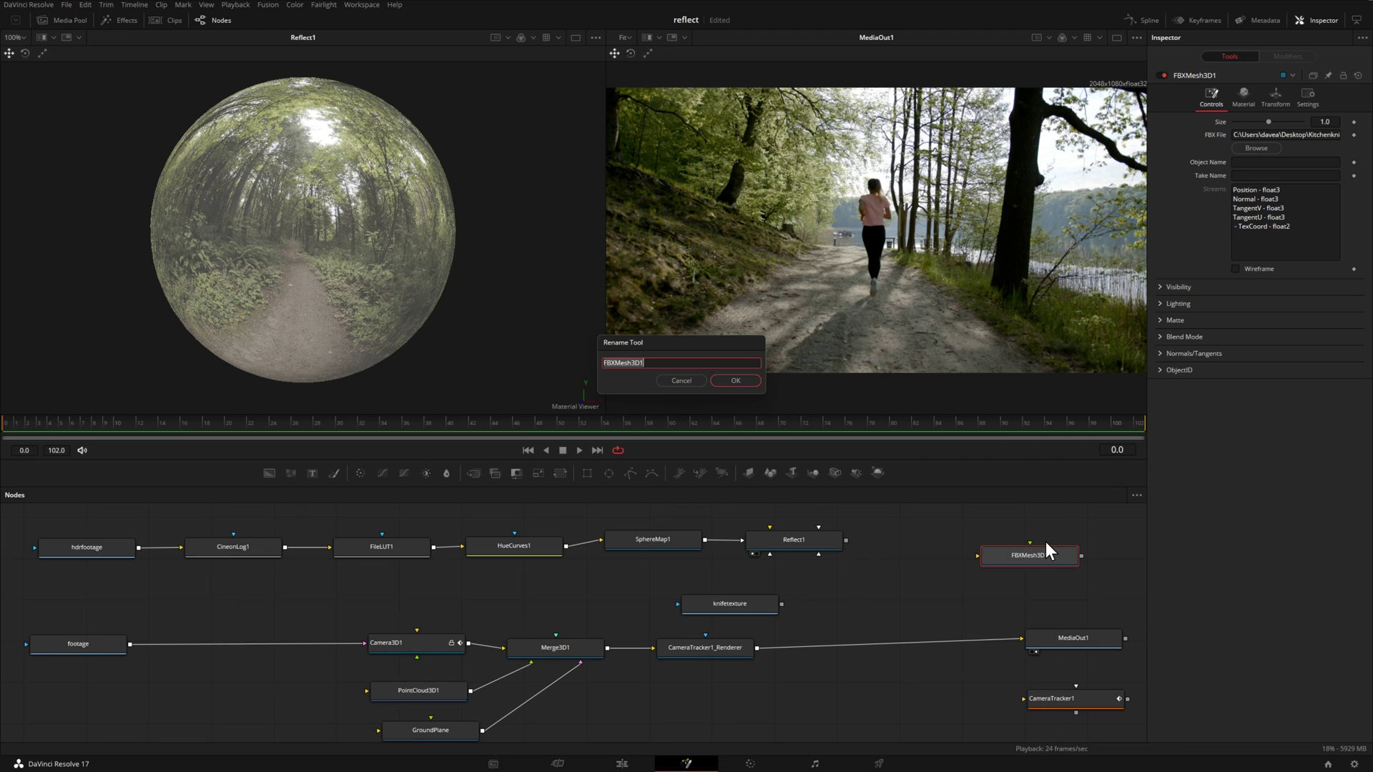
type("knifemodel")
key("Return")
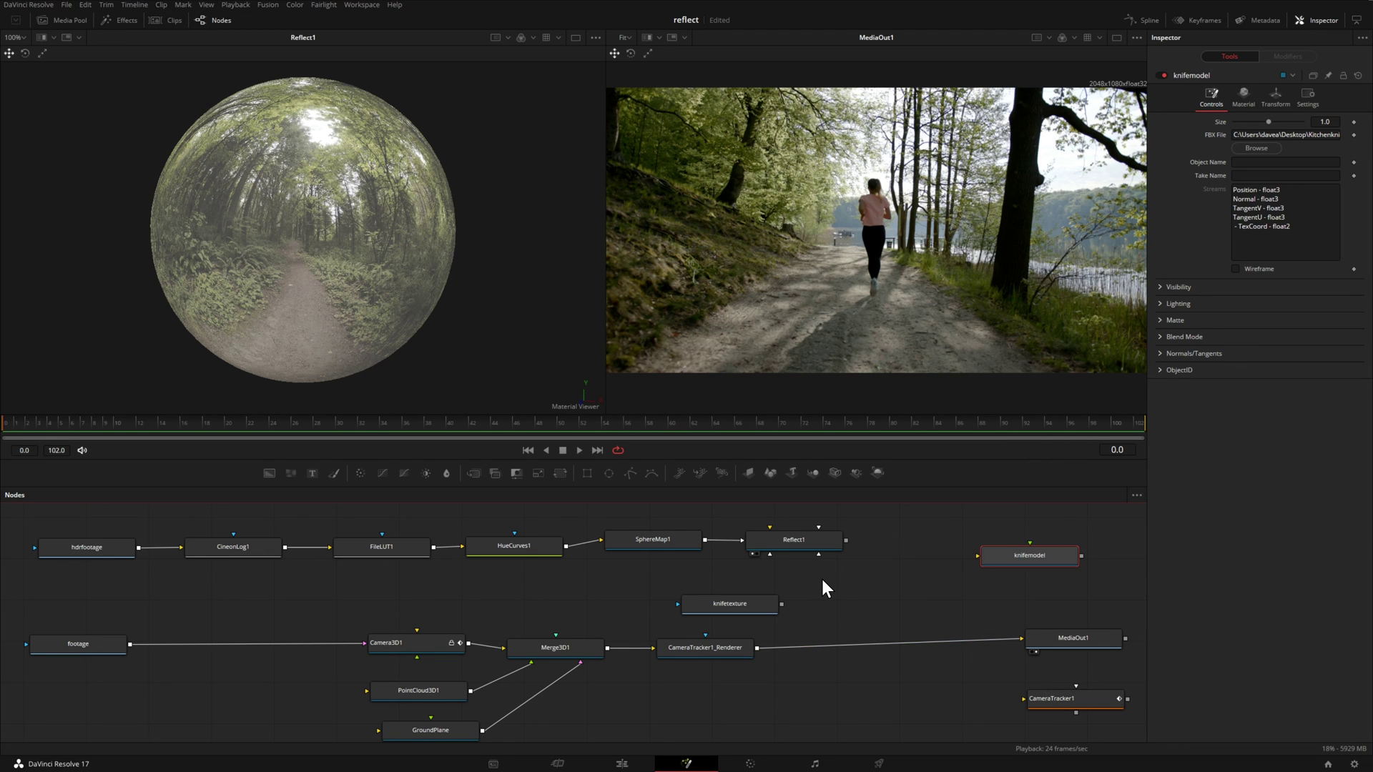
Step: Make knifetexture Reflect1's Background Material and feed Reflect1 into knifemodel
left_click_drag(782, 603, 793, 546)
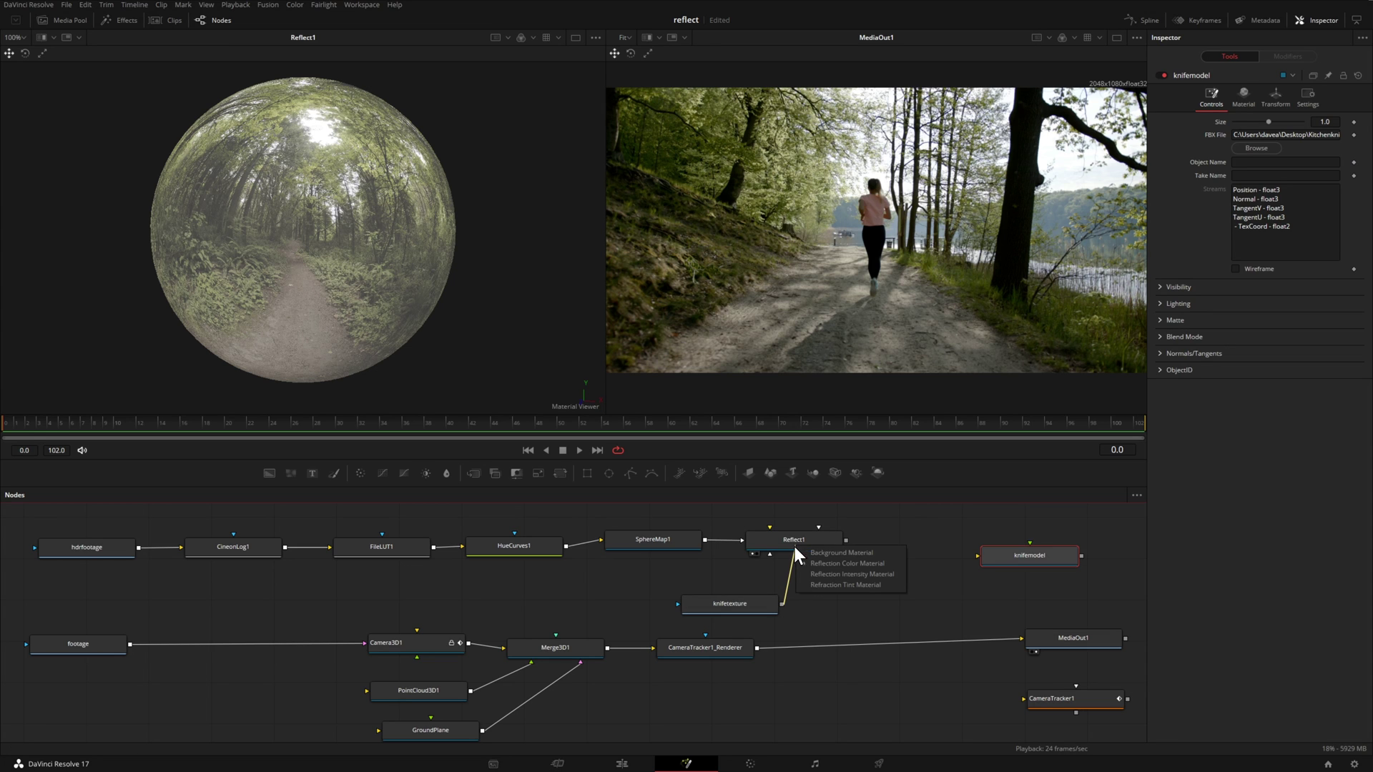
left_click(890, 552)
left_click_drag(758, 596, 785, 593)
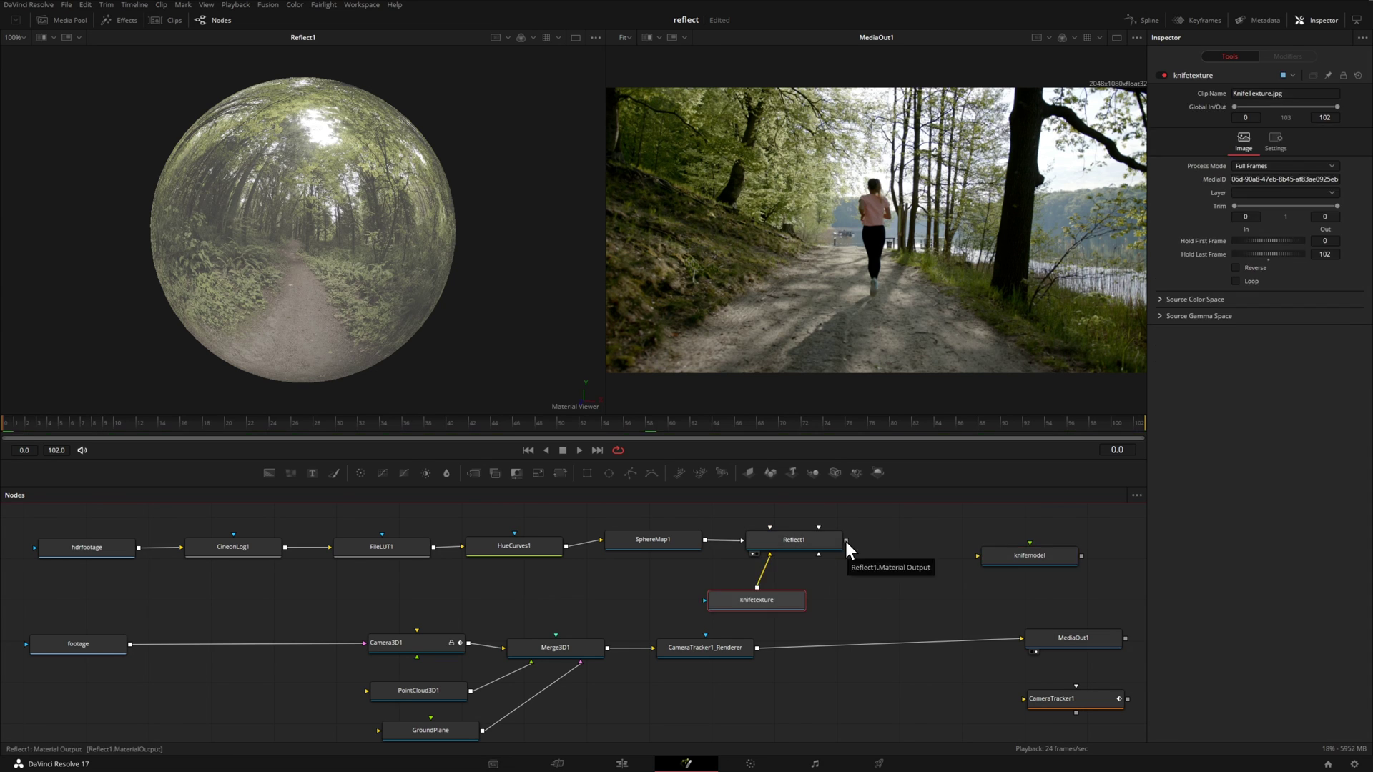
left_click_drag(845, 542, 418, 311)
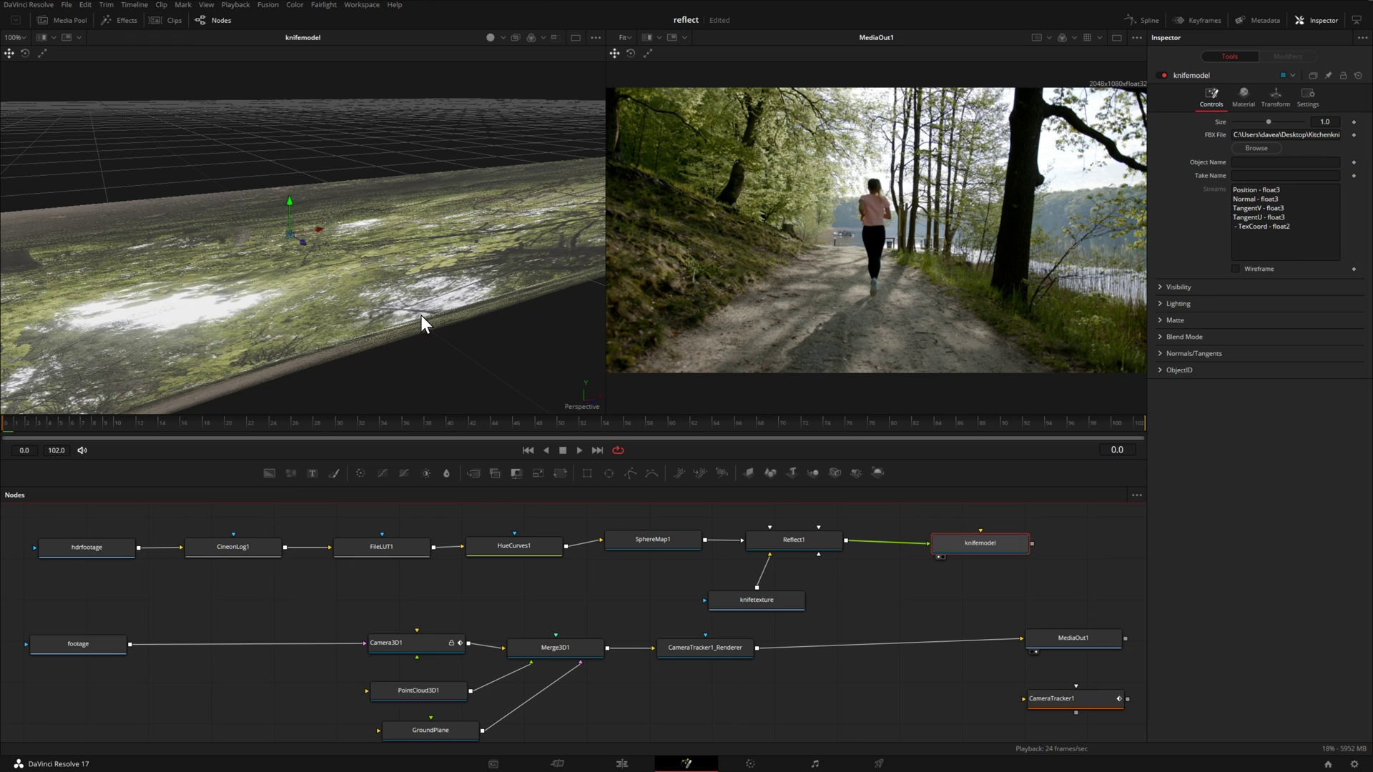
Step: Orbit around the knife in 3D and lower Reflect1's Face On Strength to 0.165
scroll(392, 309, "down", 6)
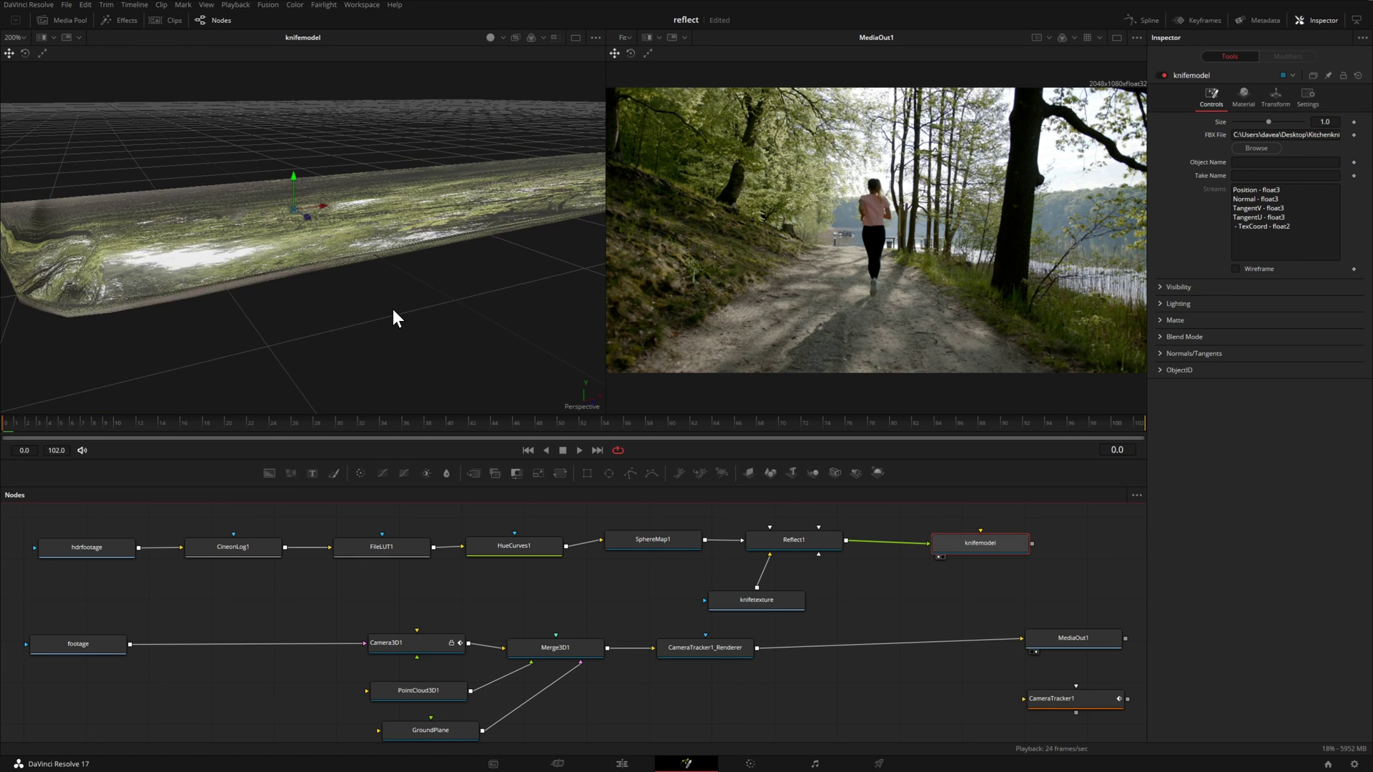
left_click_drag(328, 280, 375, 341)
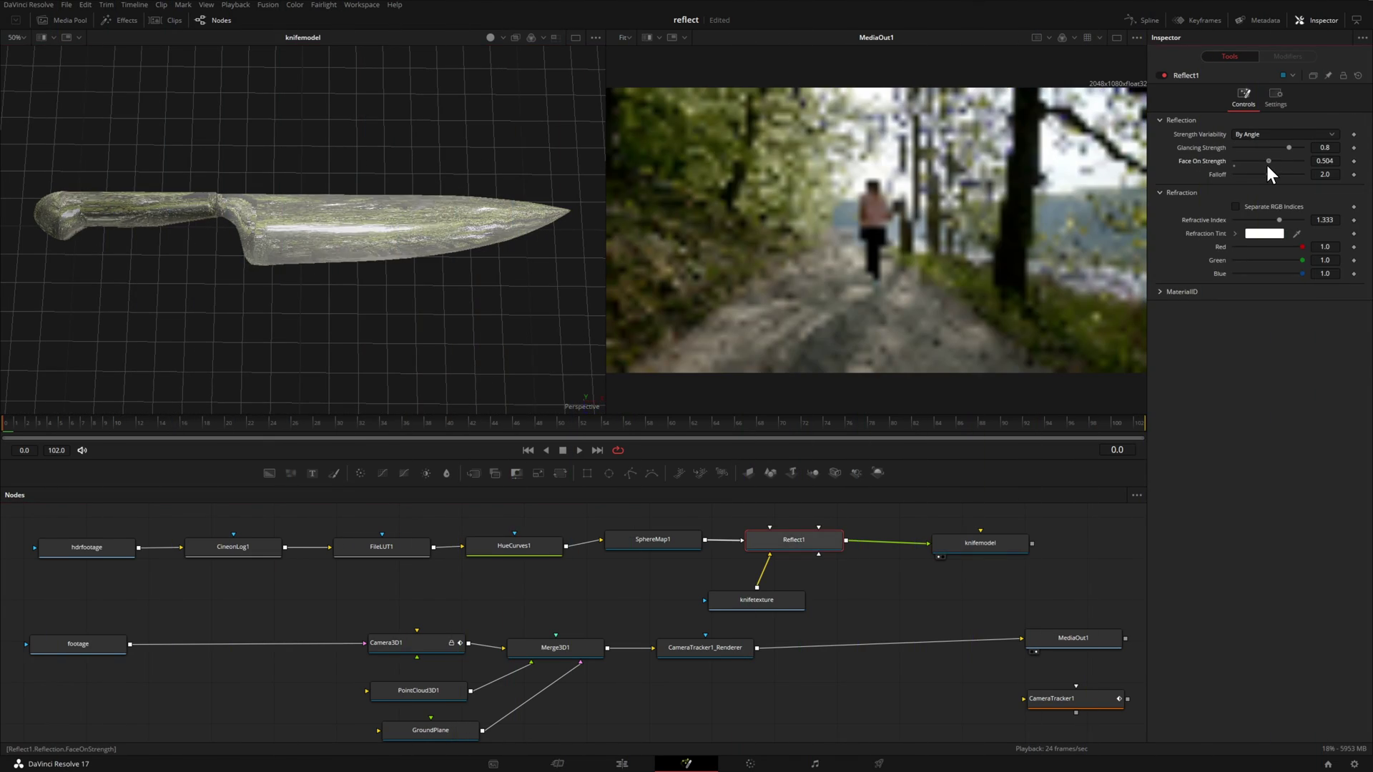
left_click_drag(1267, 165, 1250, 169)
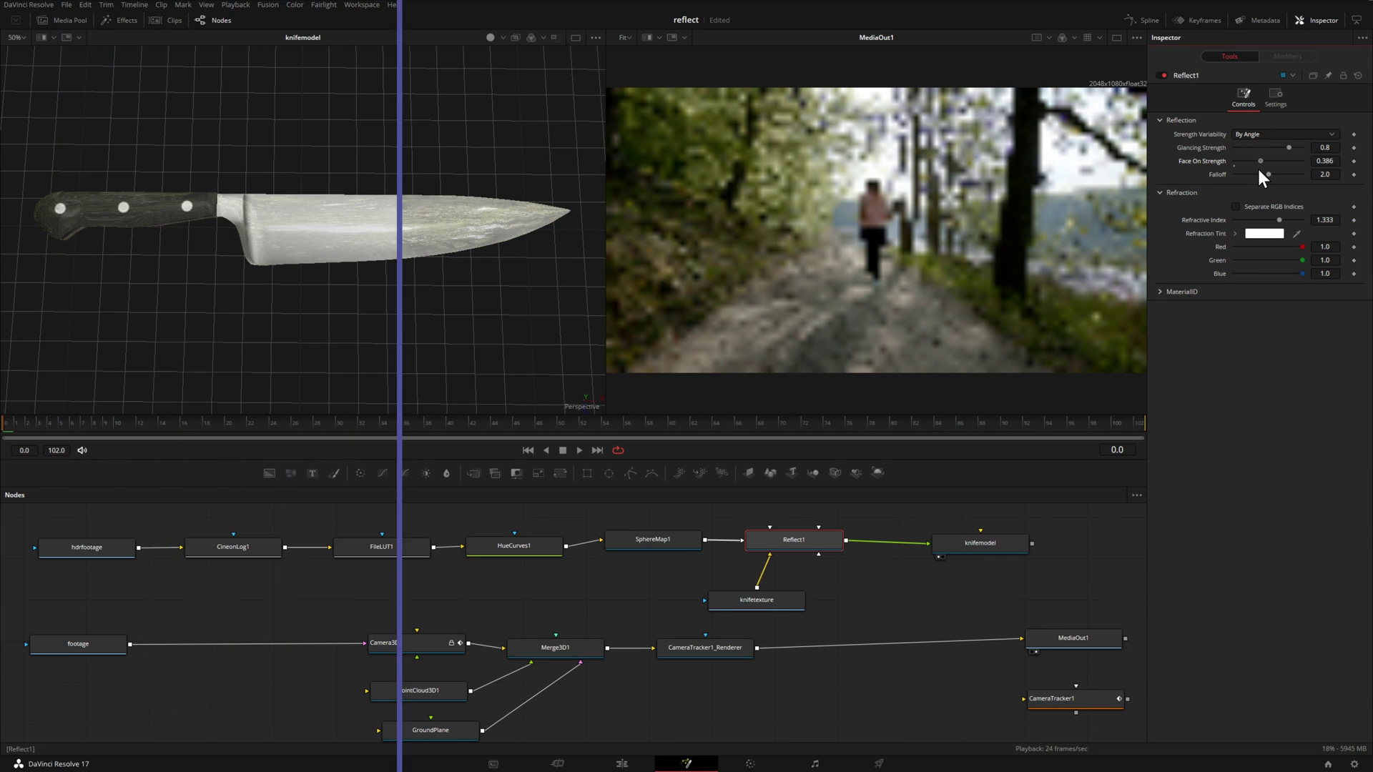
left_click_drag(417, 256, 411, 199)
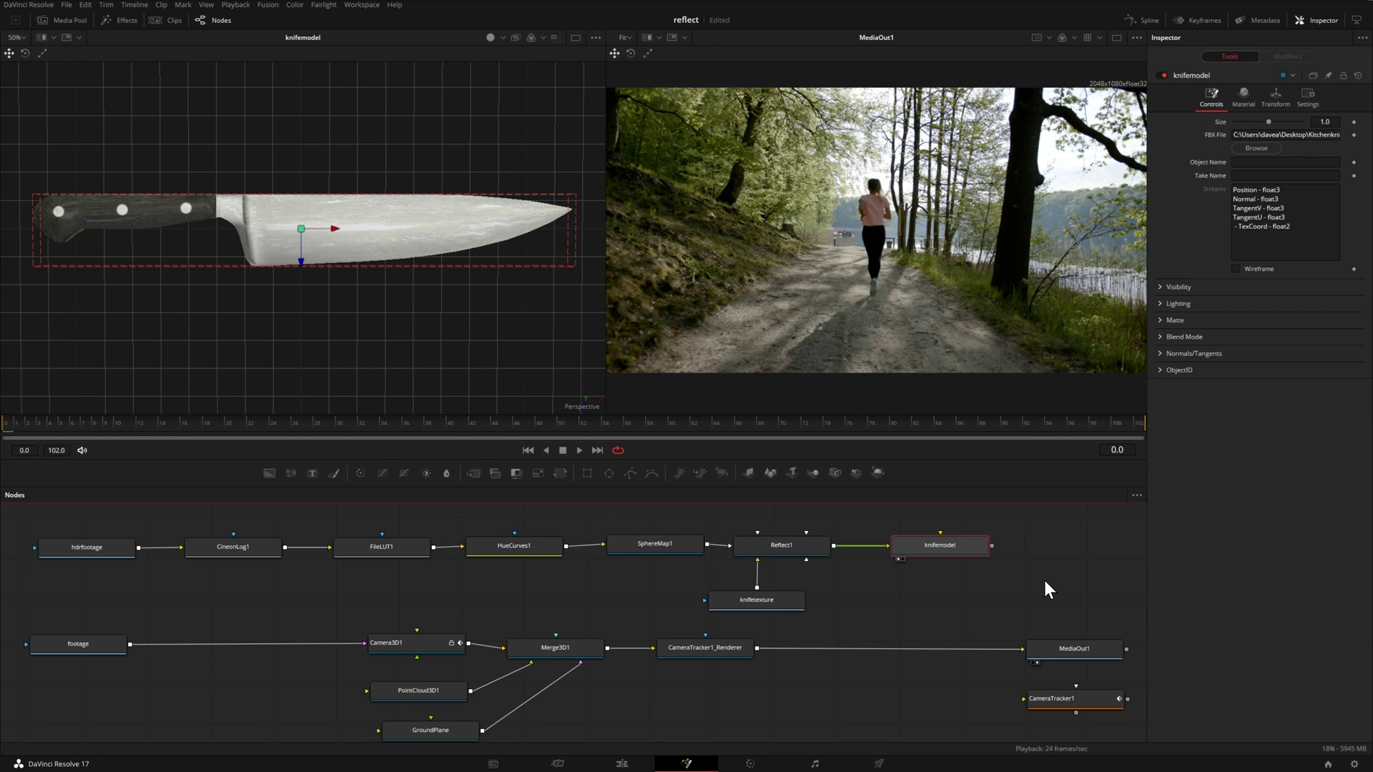
left_click_drag(1134, 573, 667, 566)
Step: Add a Duplicate 3D node right of knifemodel and connect knifemodel's output into it
left_click(723, 563)
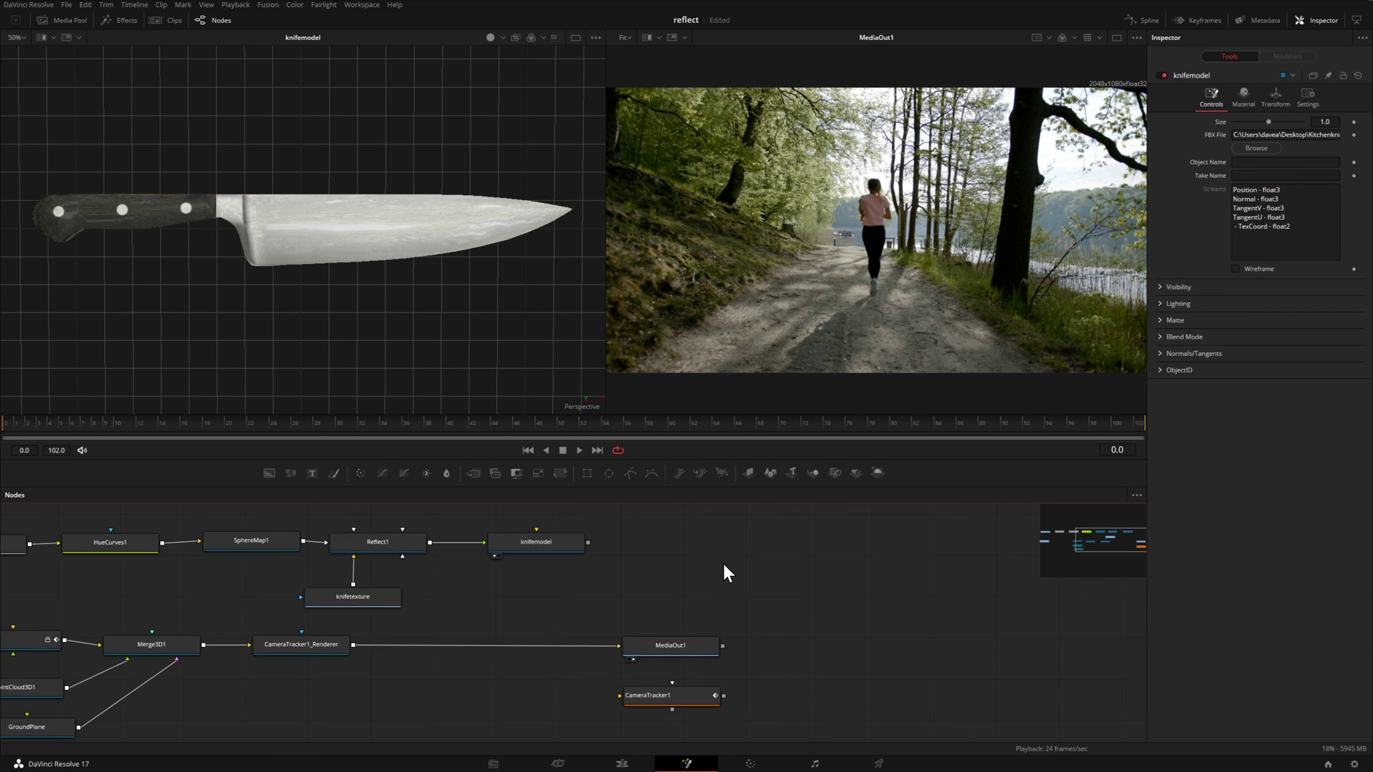
key("shift+space")
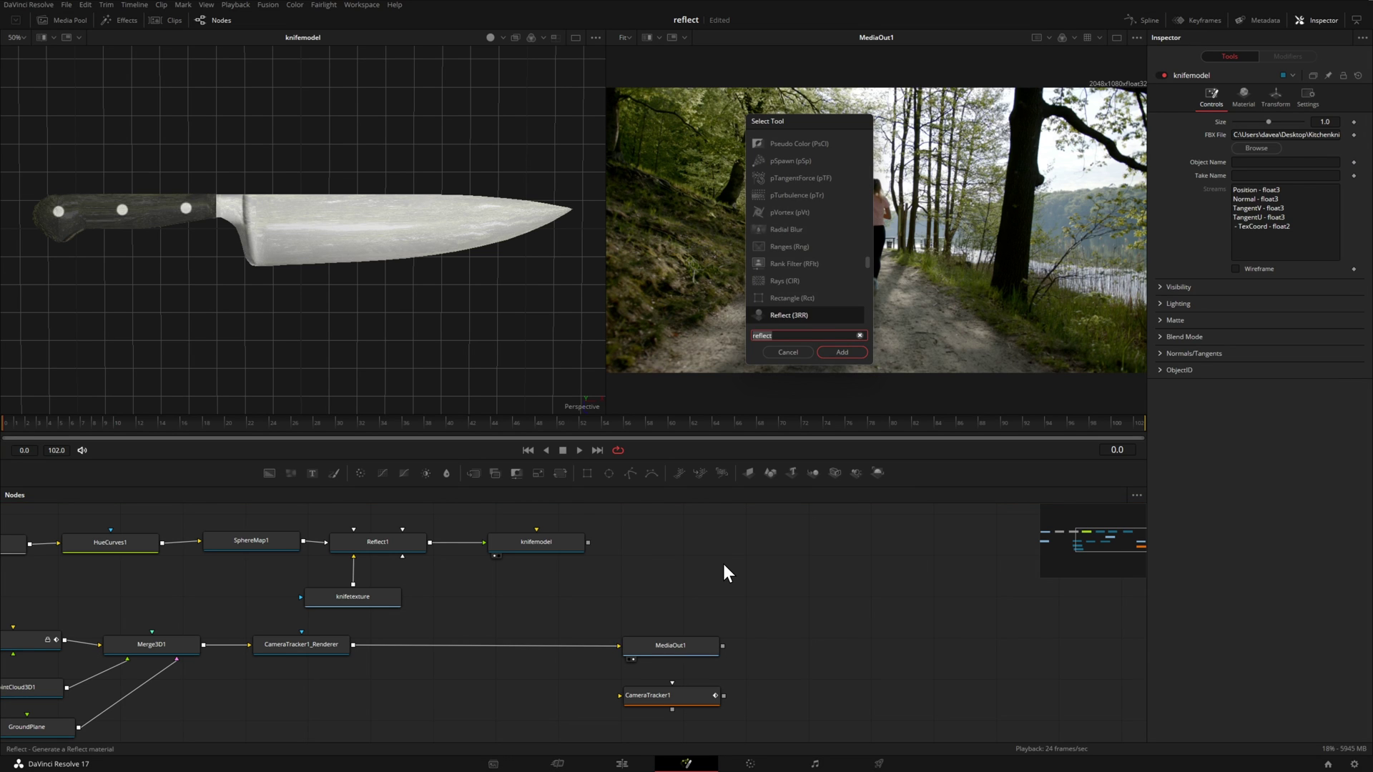
type("duplicate")
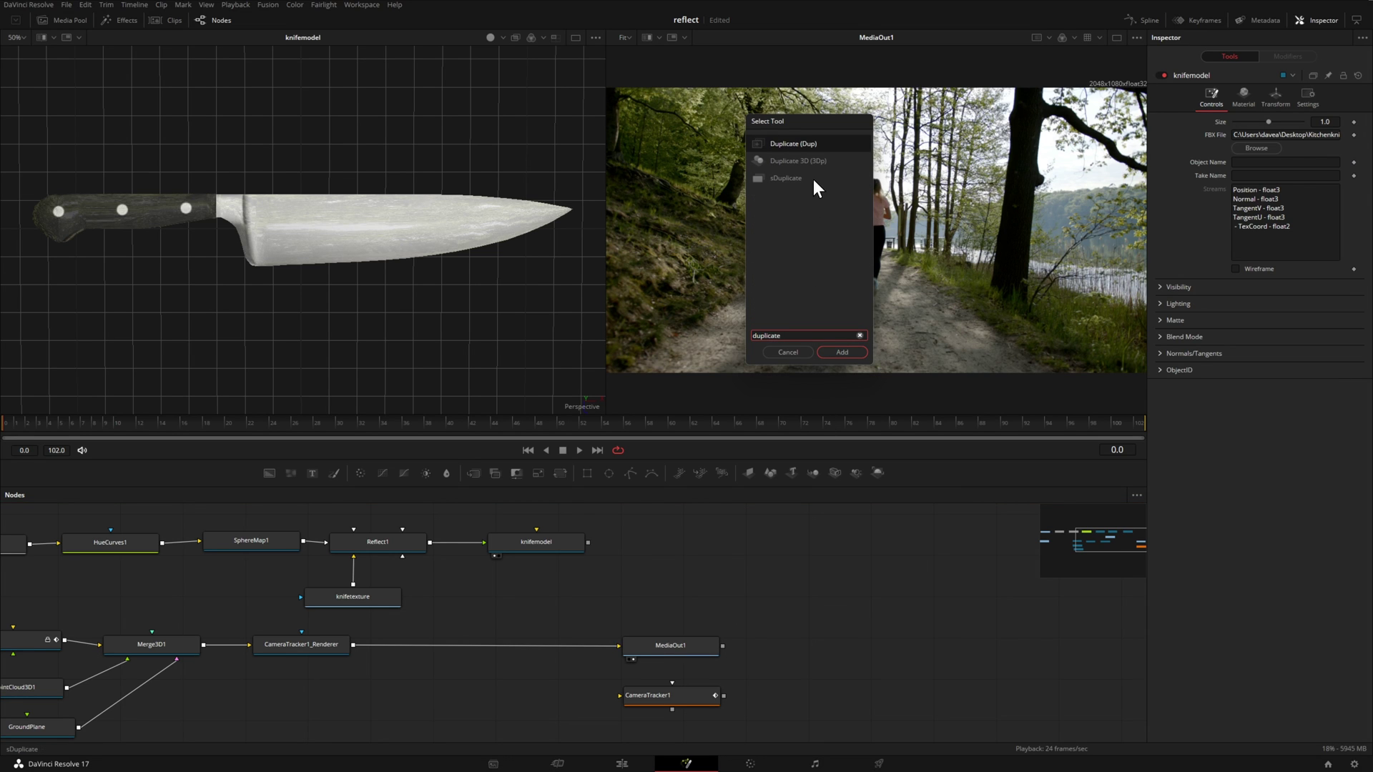
left_click(811, 161)
left_click(842, 352)
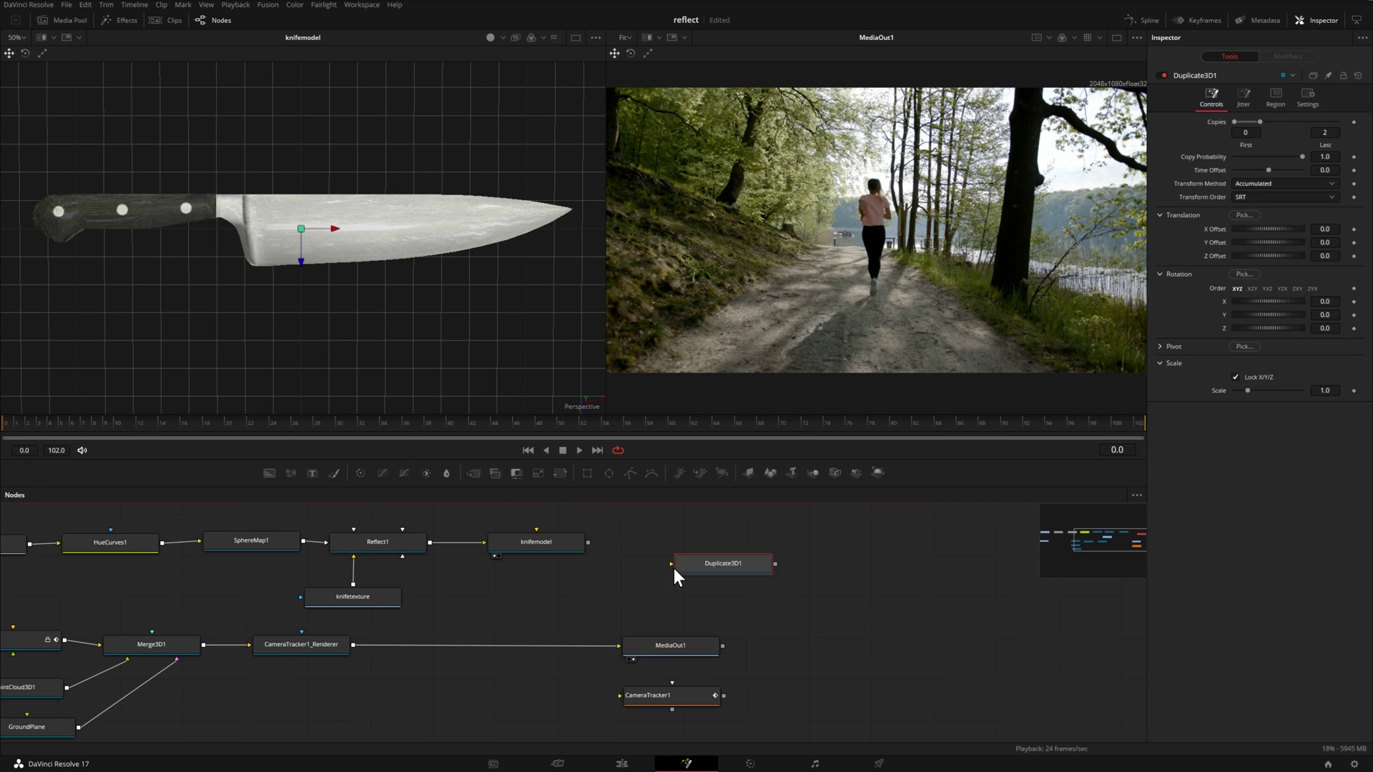
left_click(638, 544)
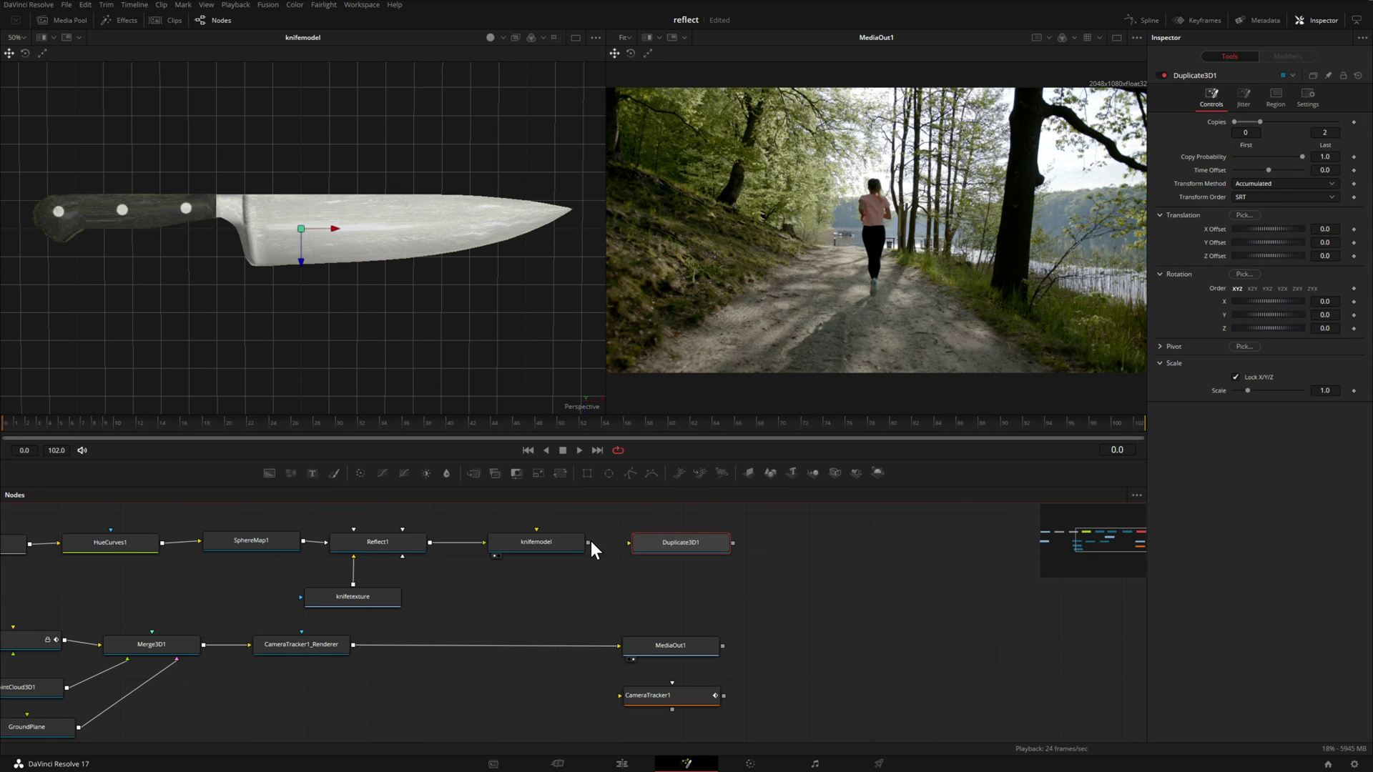
left_click_drag(587, 543, 726, 548)
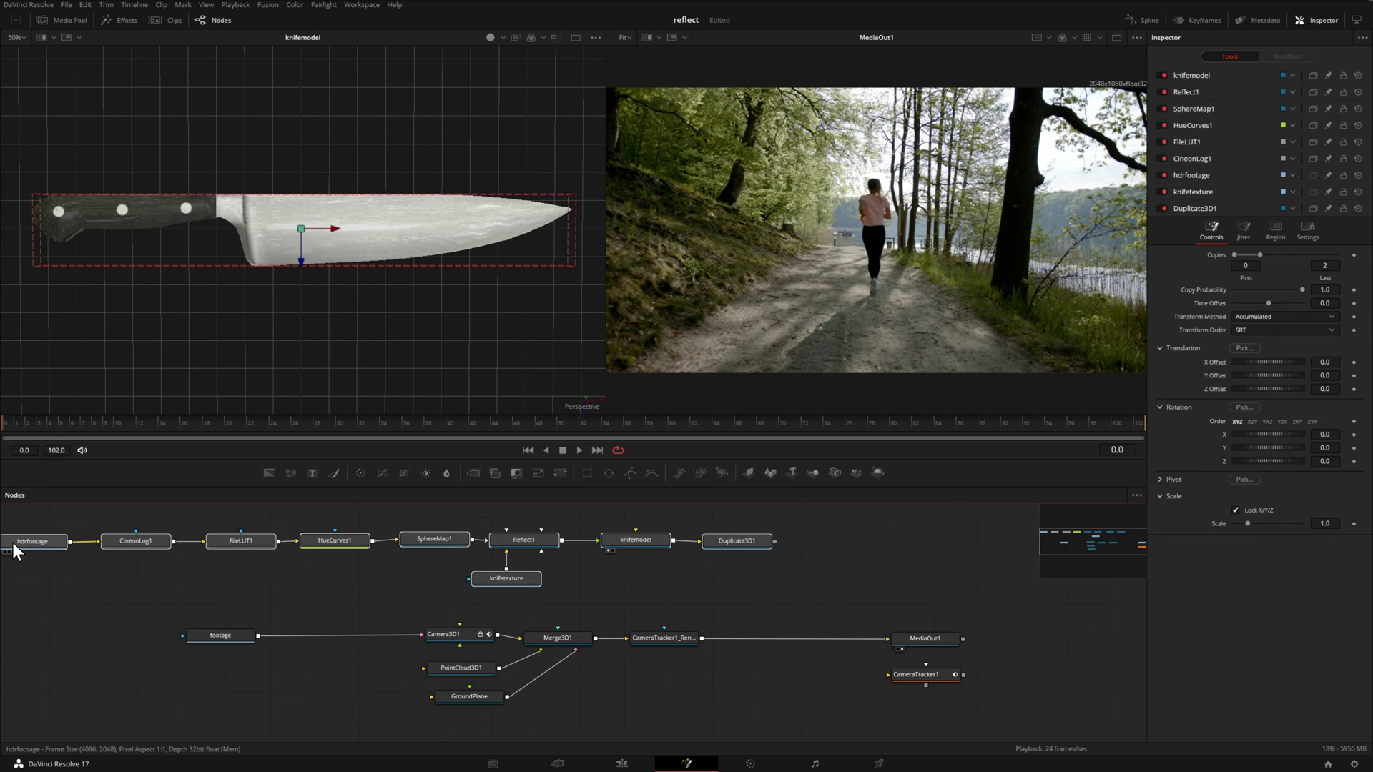
left_click(13, 541)
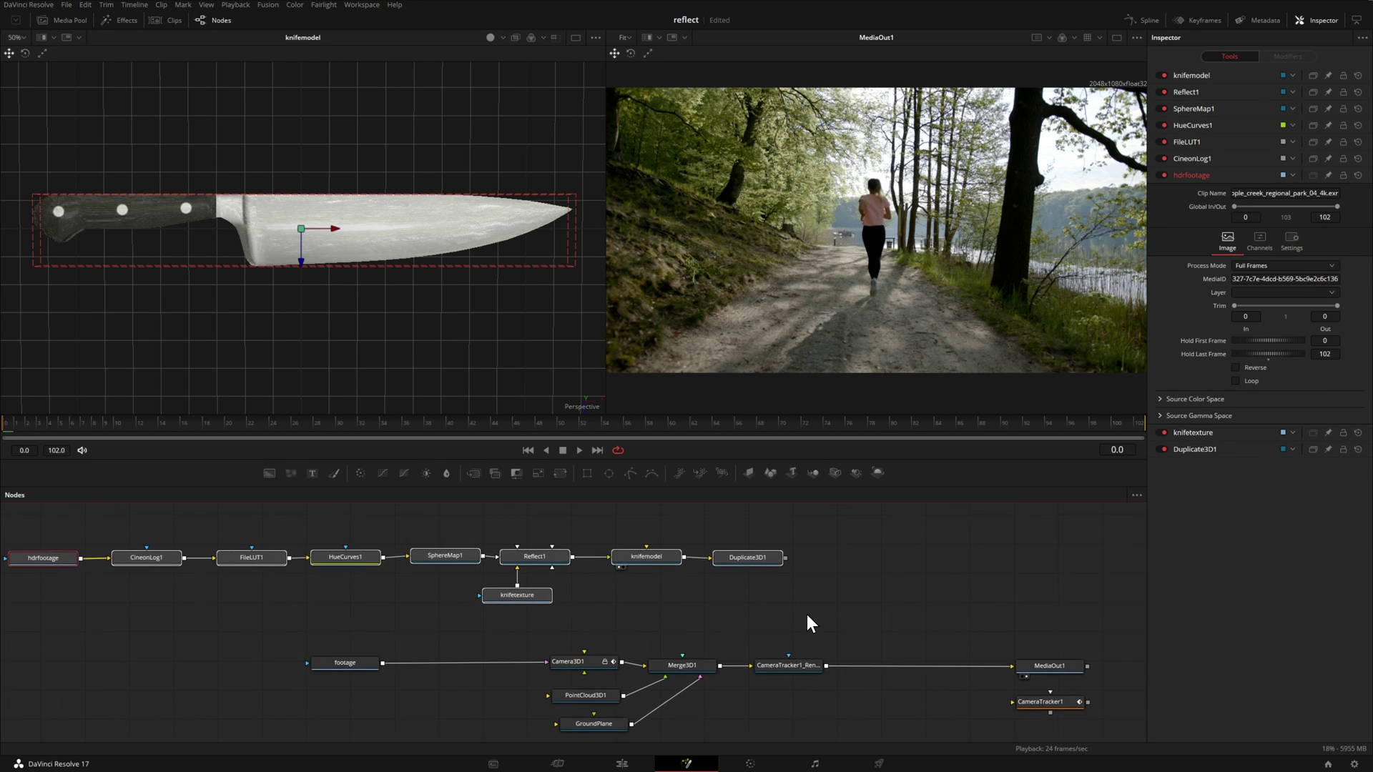
left_click_drag(755, 560, 646, 569)
left_click(748, 565)
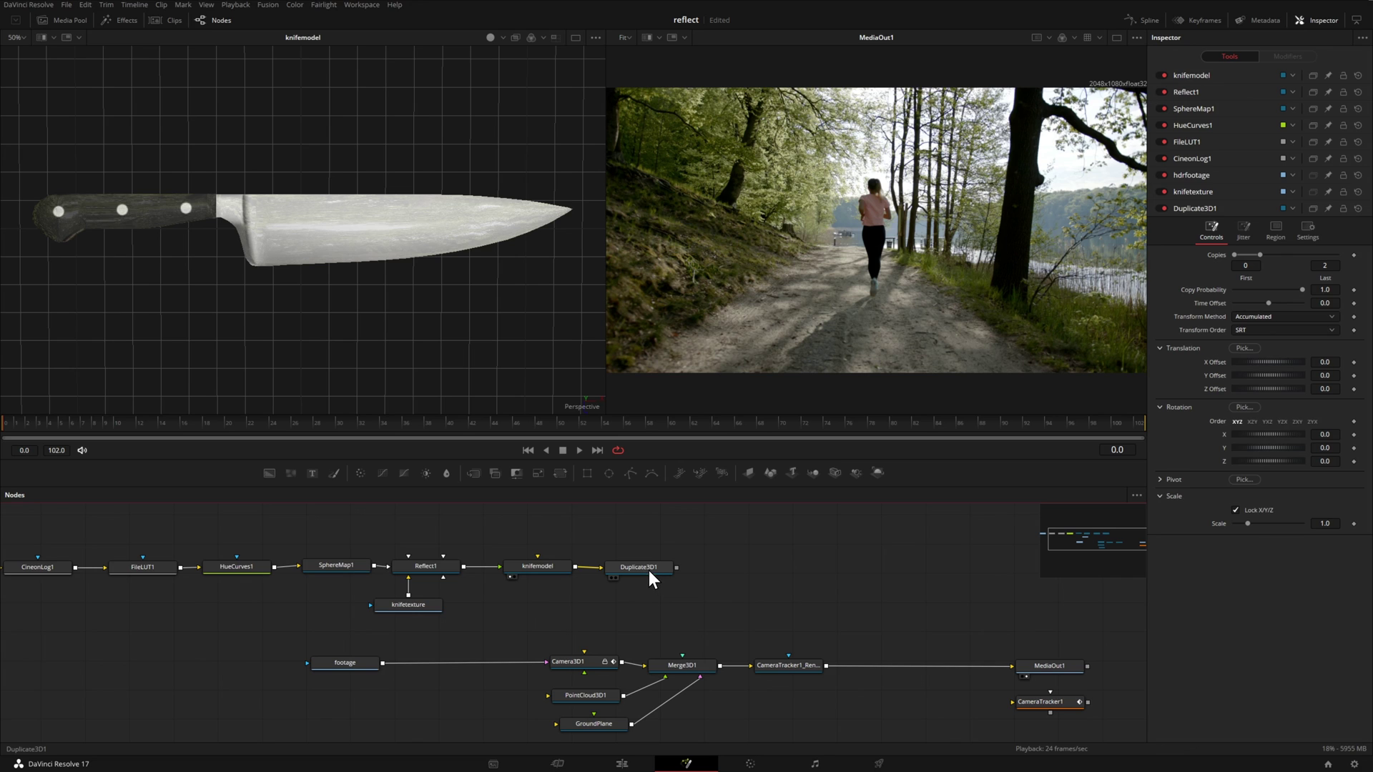
Step: View Duplicate3D1 in viewer 1 and set its copies Last to 4 with Y Offset 0.58
left_click_drag(645, 562, 451, 327)
left_click_drag(393, 328, 325, 311)
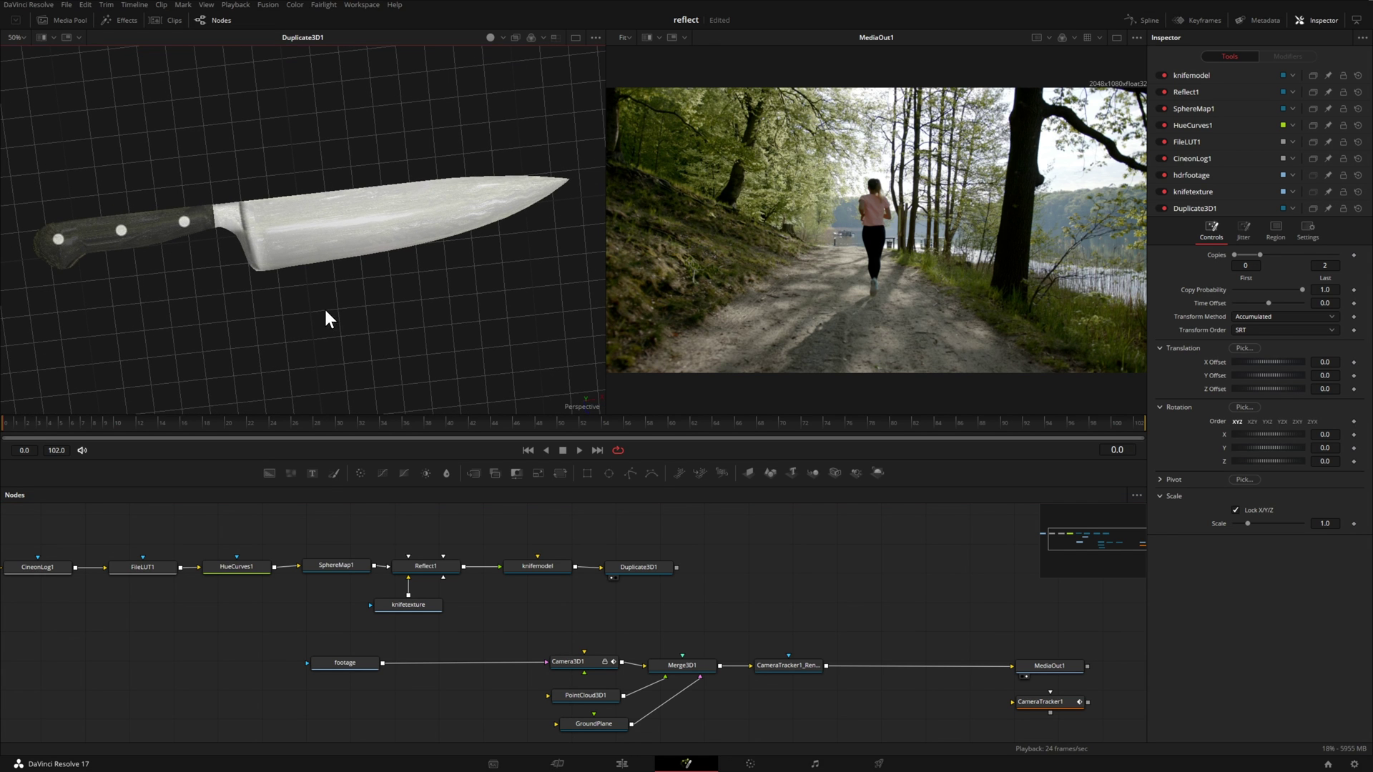
left_click_drag(386, 355, 398, 153)
left_click_drag(315, 276, 435, 394)
left_click_drag(649, 563, 652, 562)
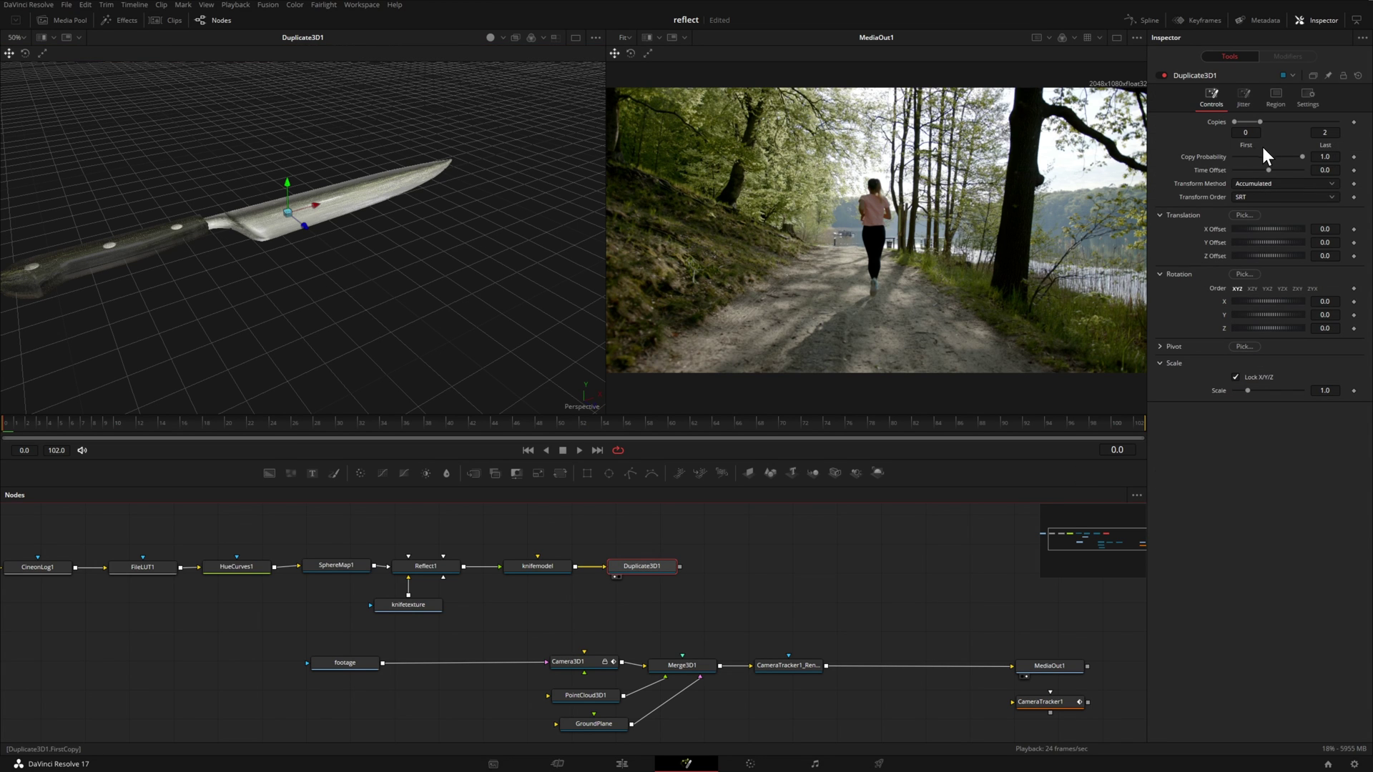
left_click_drag(1259, 122, 1279, 122)
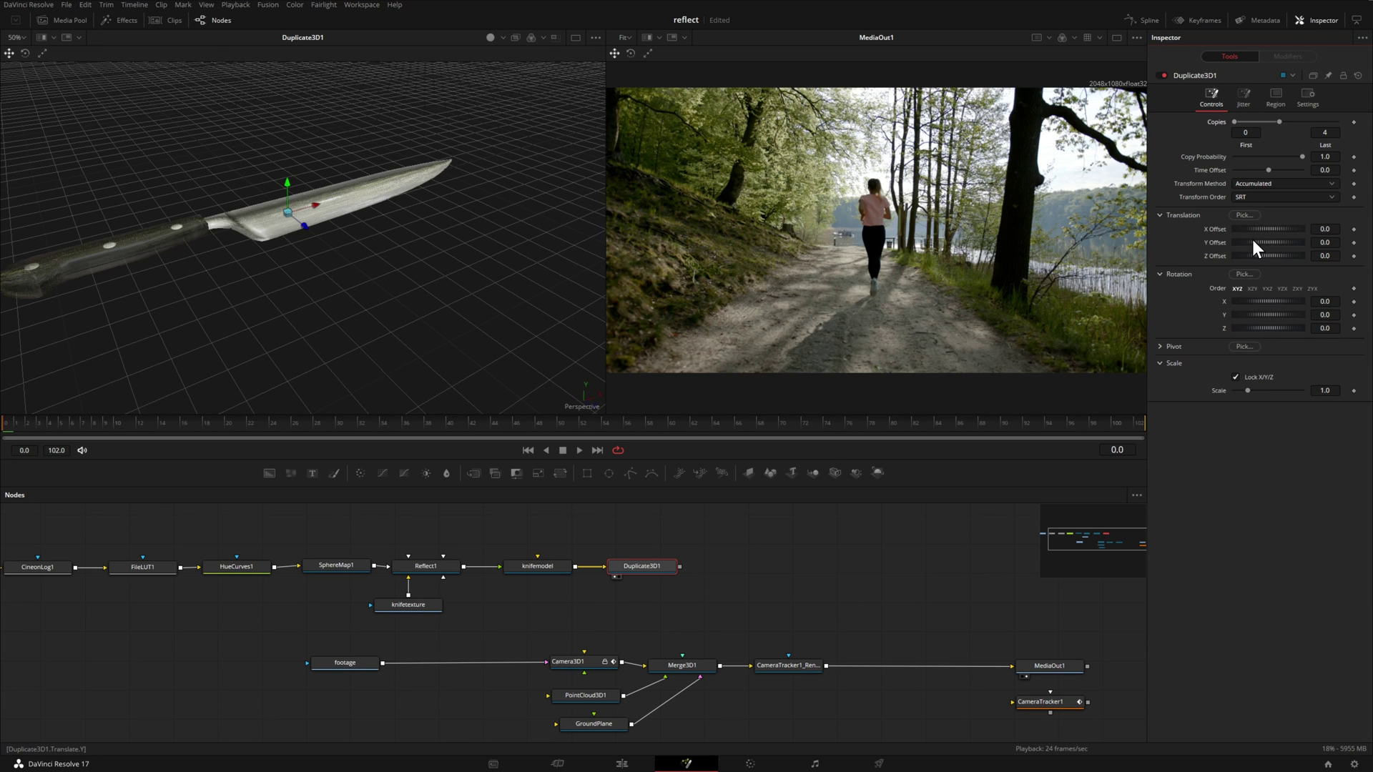
left_click_drag(1260, 242, 1272, 238)
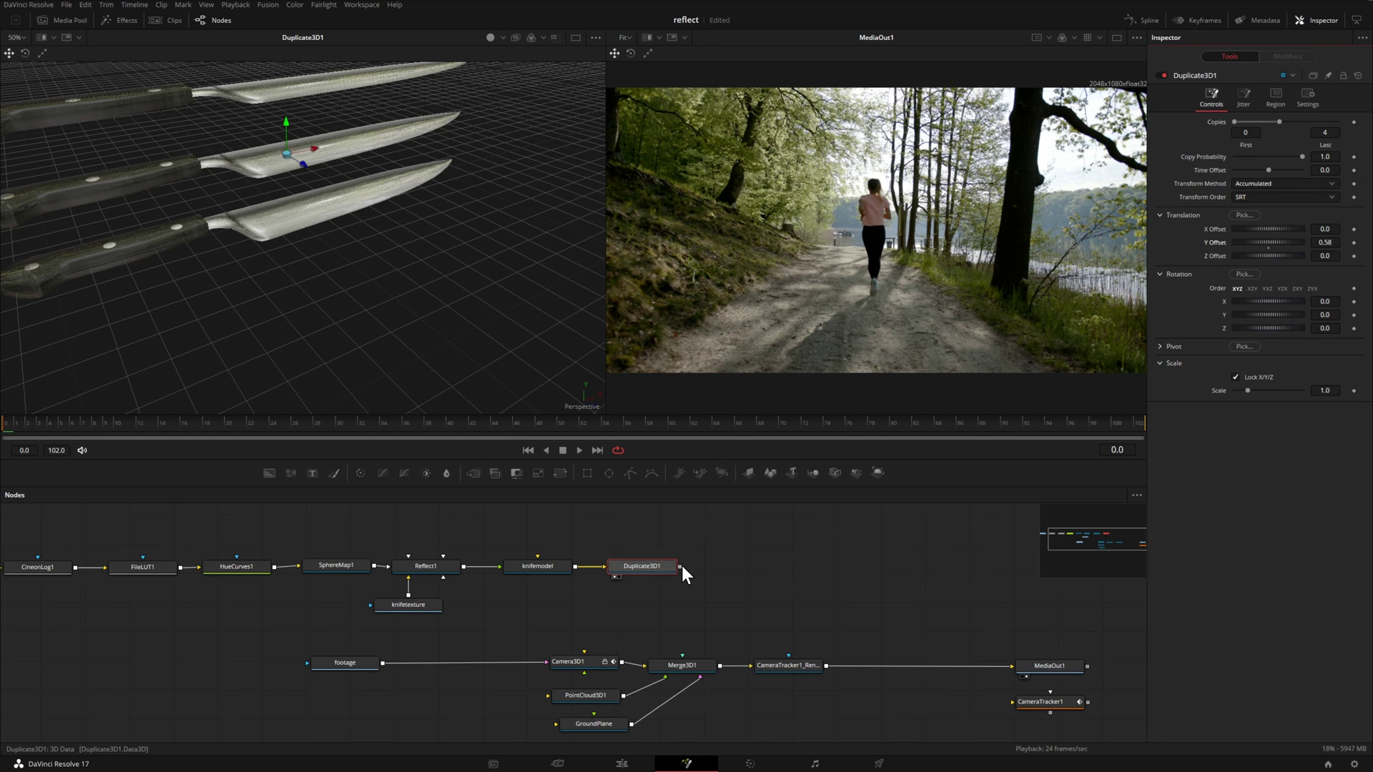
Step: Connect Duplicate3D1 into Merge3D1 and orbit the 3D view to a low side angle
left_click_drag(680, 568, 683, 664)
left_click(735, 700)
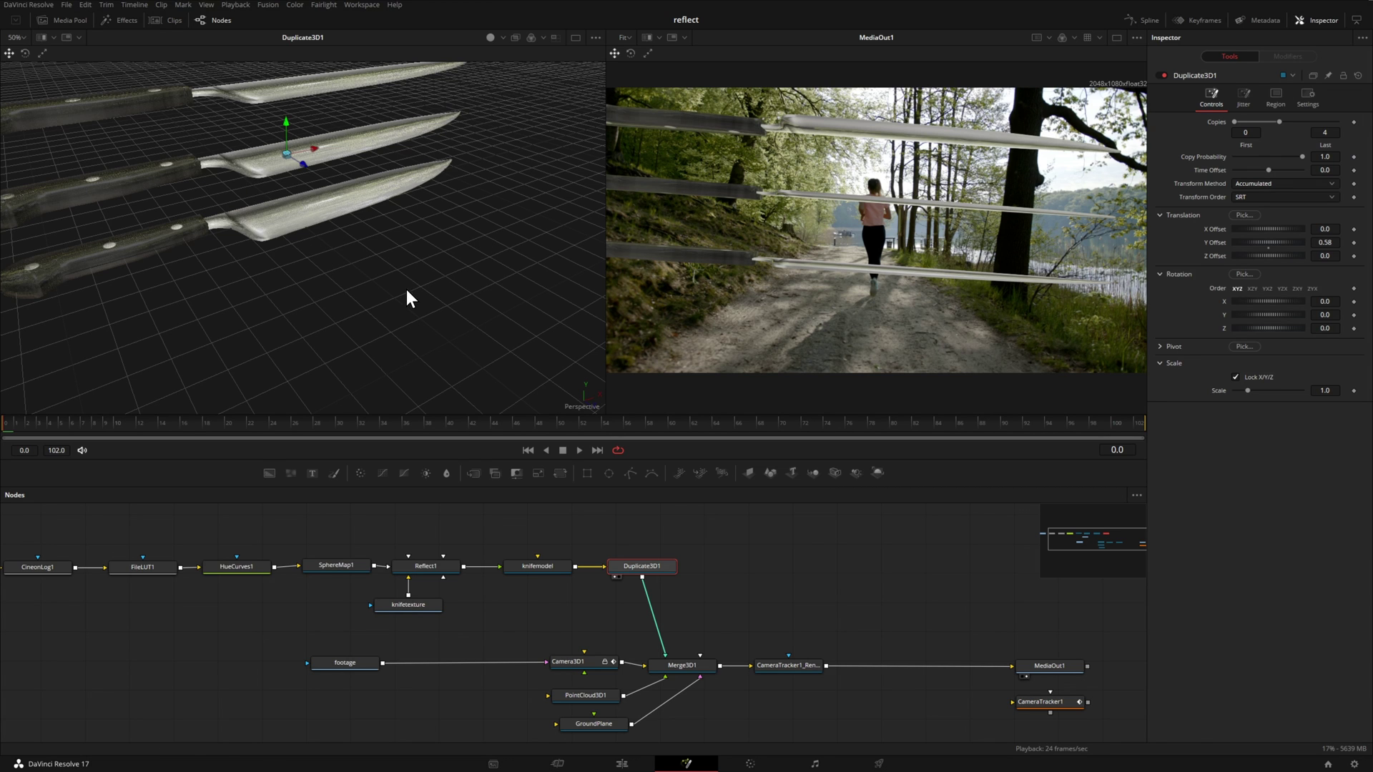
right_click(581, 406)
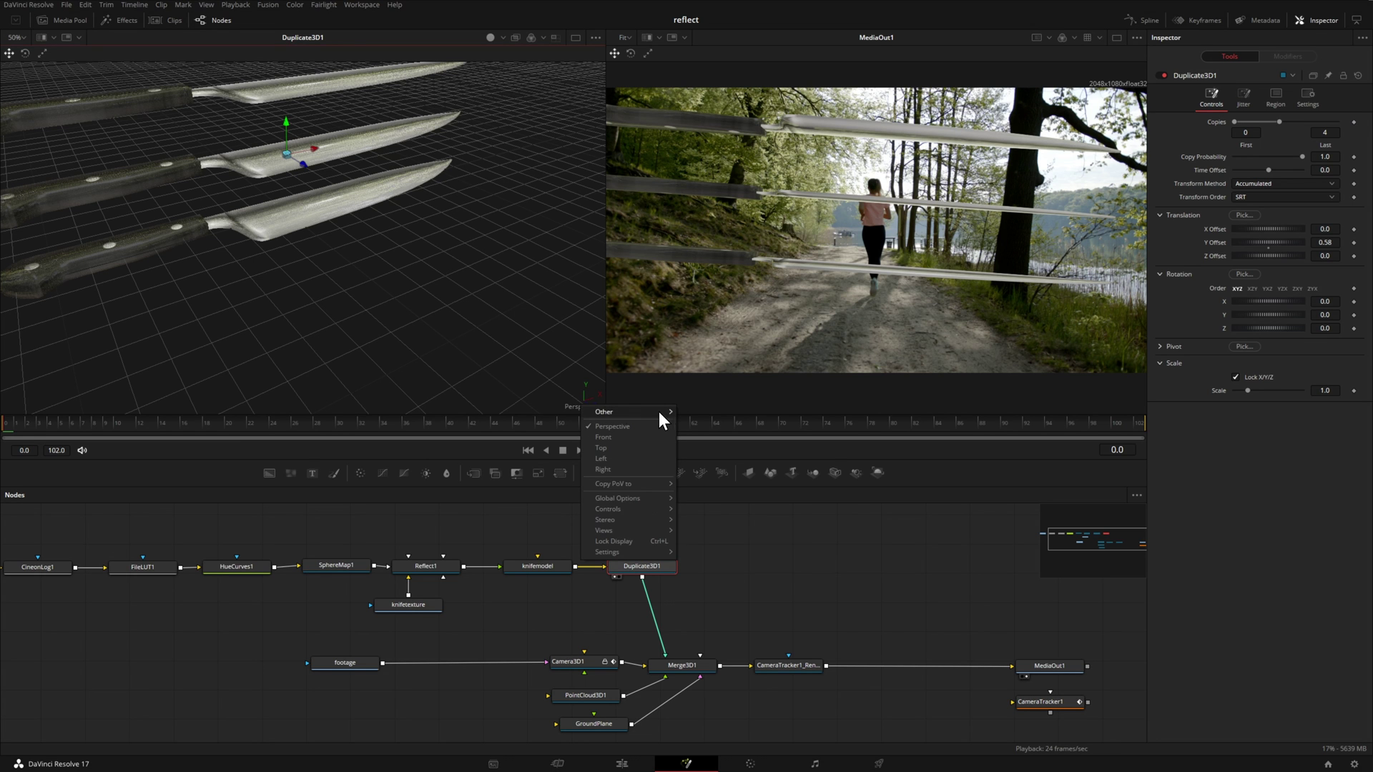
left_click_drag(400, 272, 376, 246)
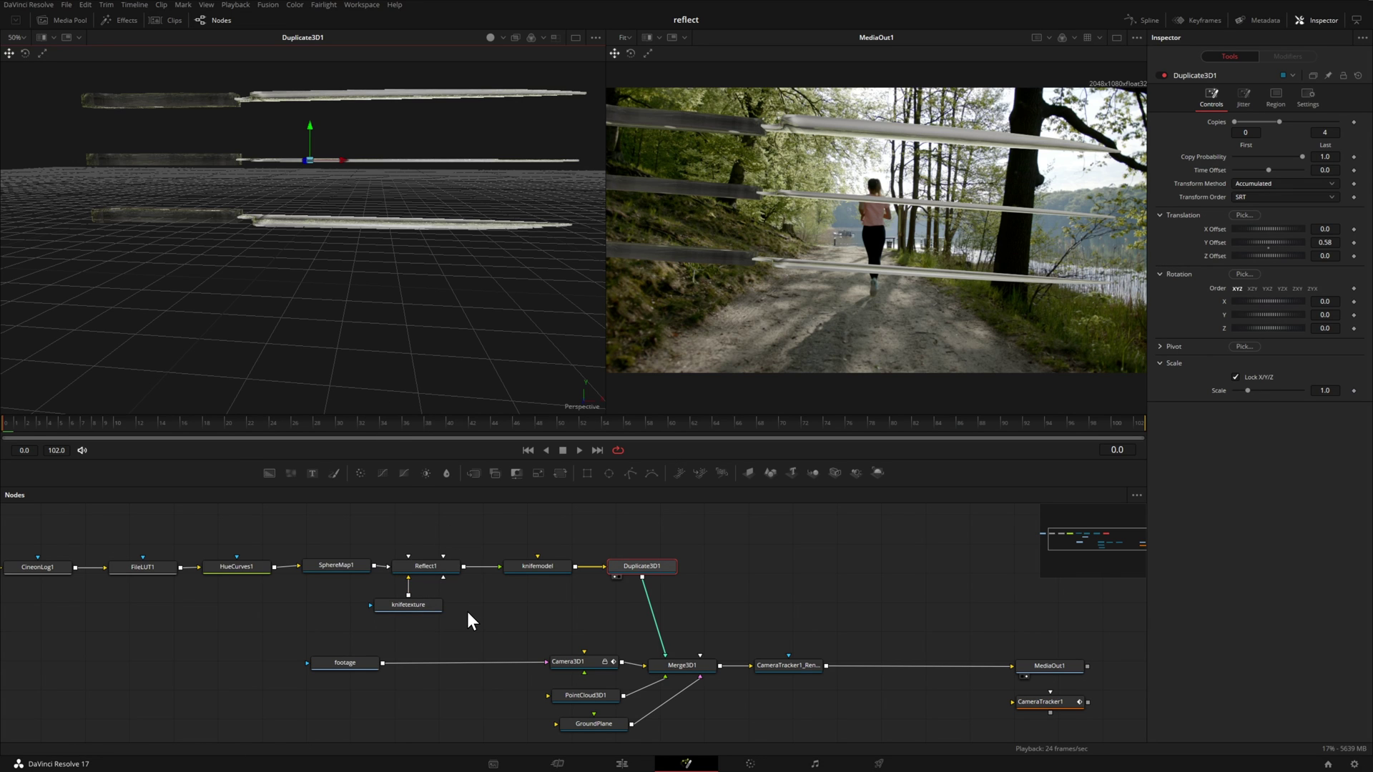
Step: Select the knifemodel node to edit its settings
left_click(547, 566)
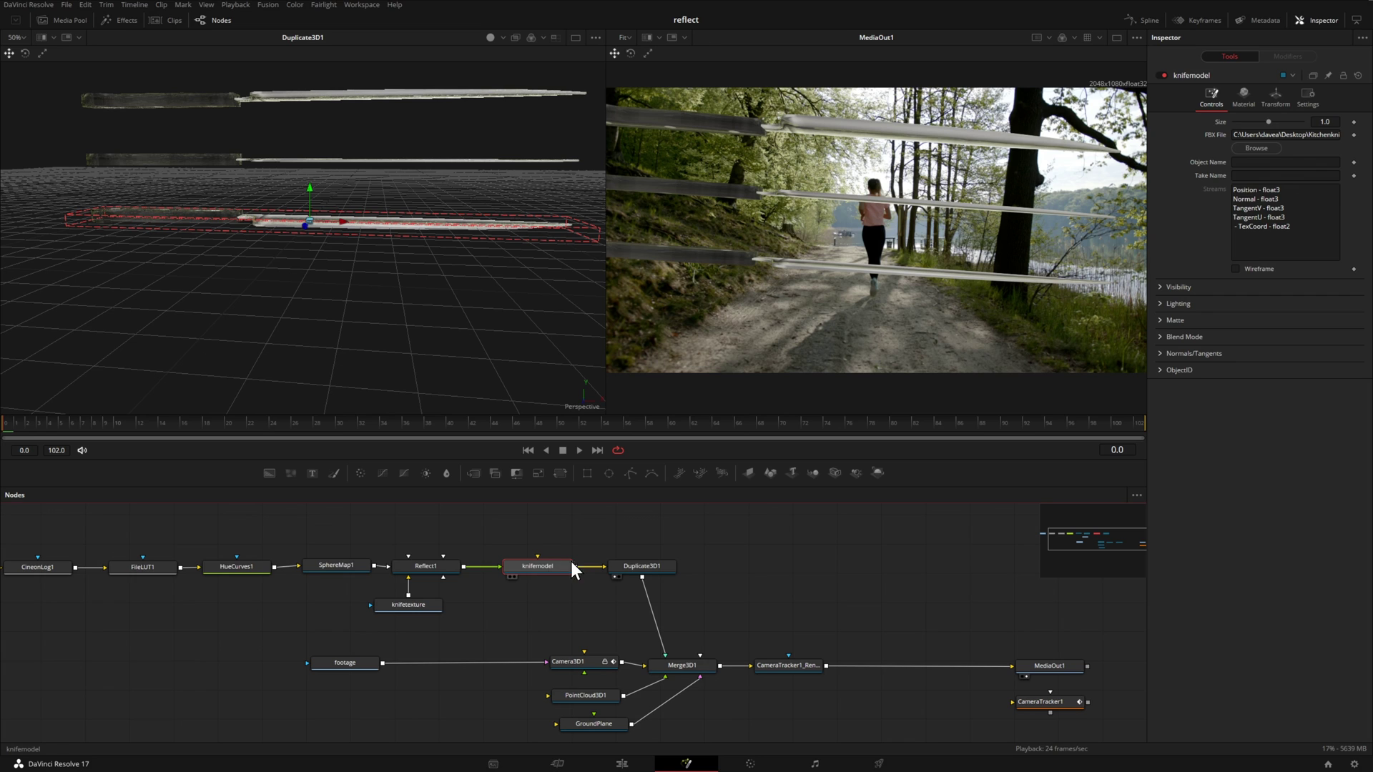
Step: Set knifemodel's Transform Rotation X and Y both to 83.5
left_click(1276, 98)
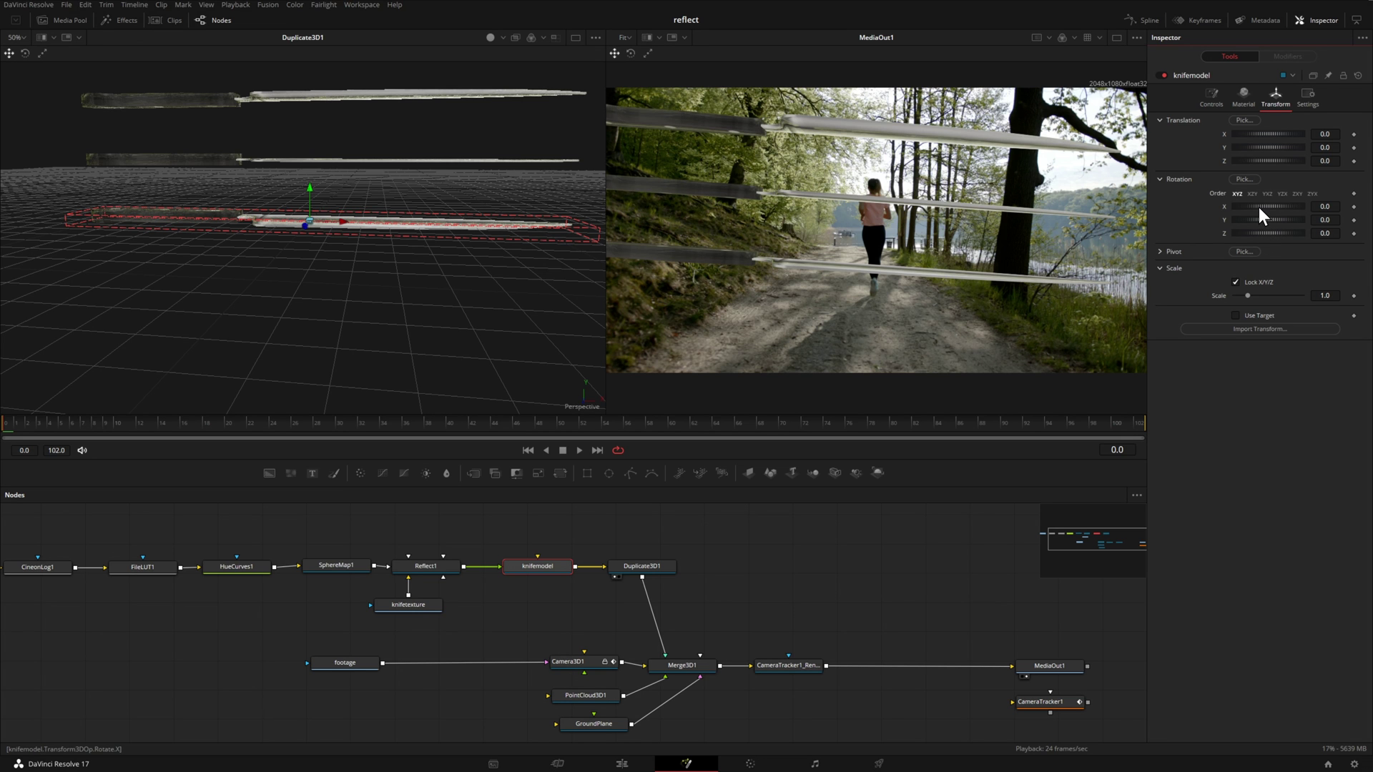
left_click_drag(1258, 207, 1275, 203)
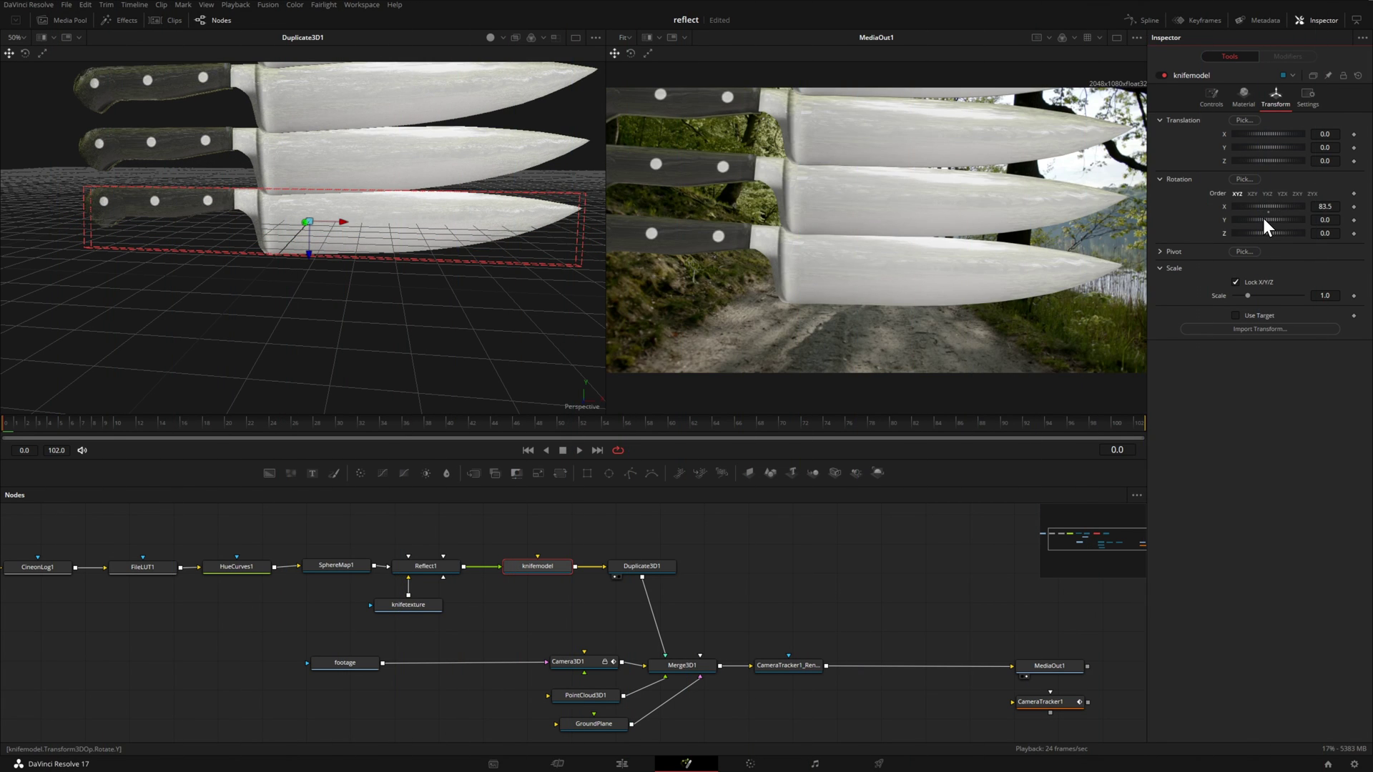
left_click_drag(1262, 217, 1280, 216)
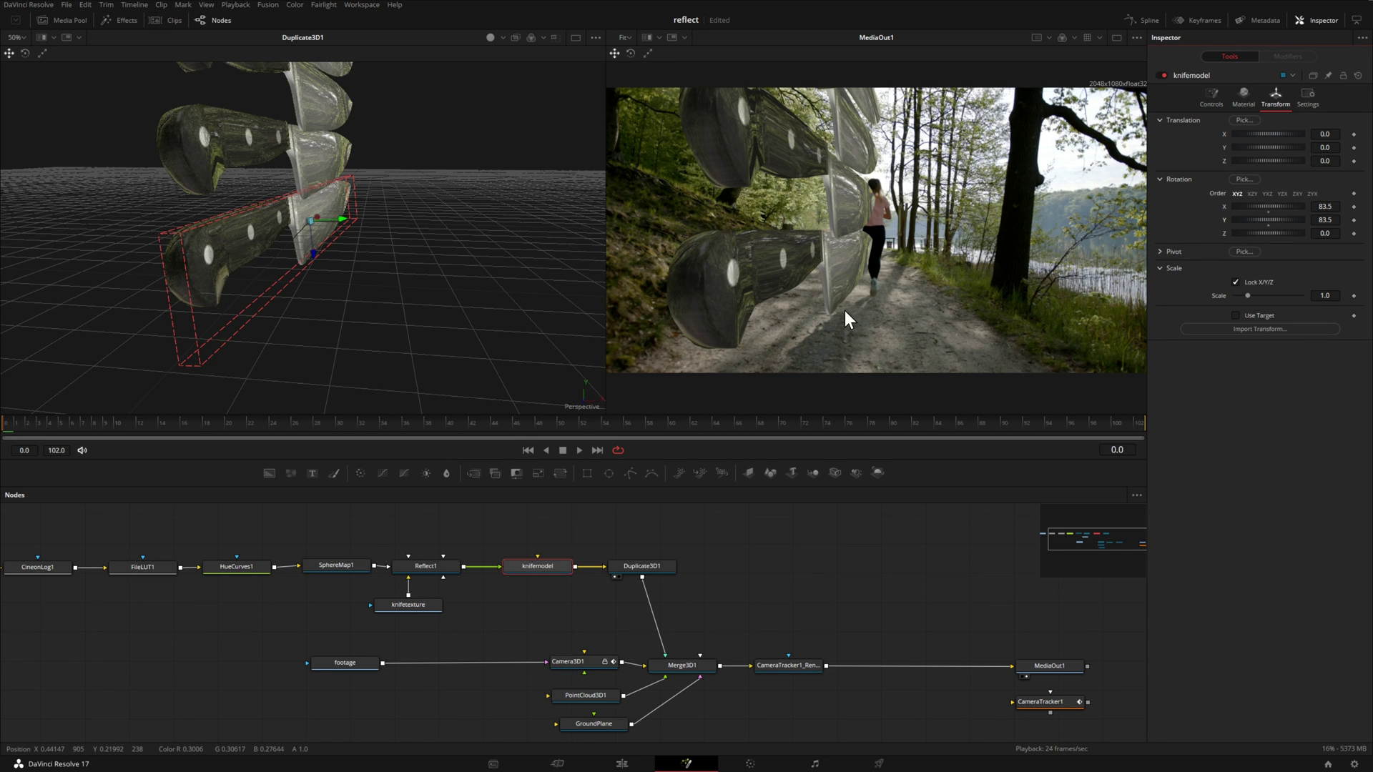
Step: Set Duplicate3D1 Y Offset 0, X Offset 0.841, and move knifemodel to X -0.638, Z -0.87
left_click(650, 566)
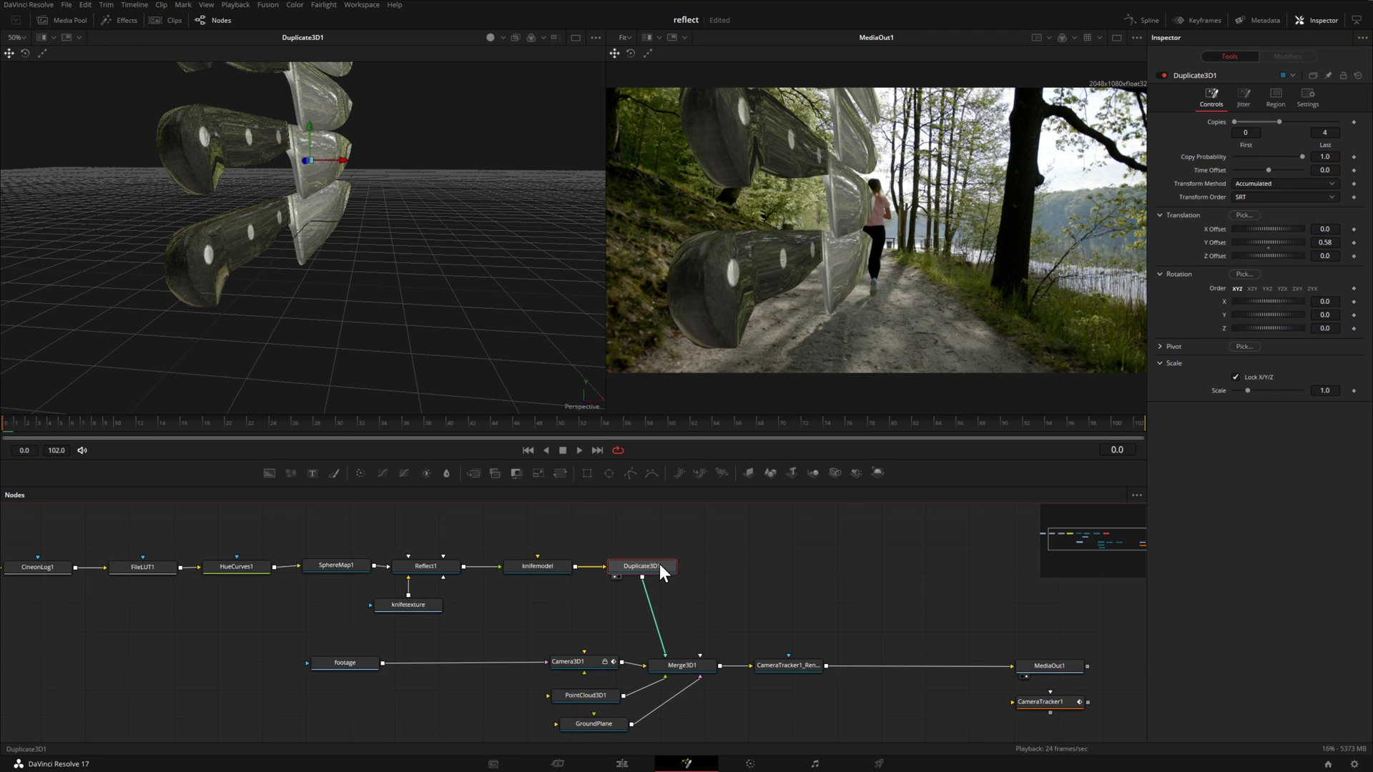
double_click(1218, 243)
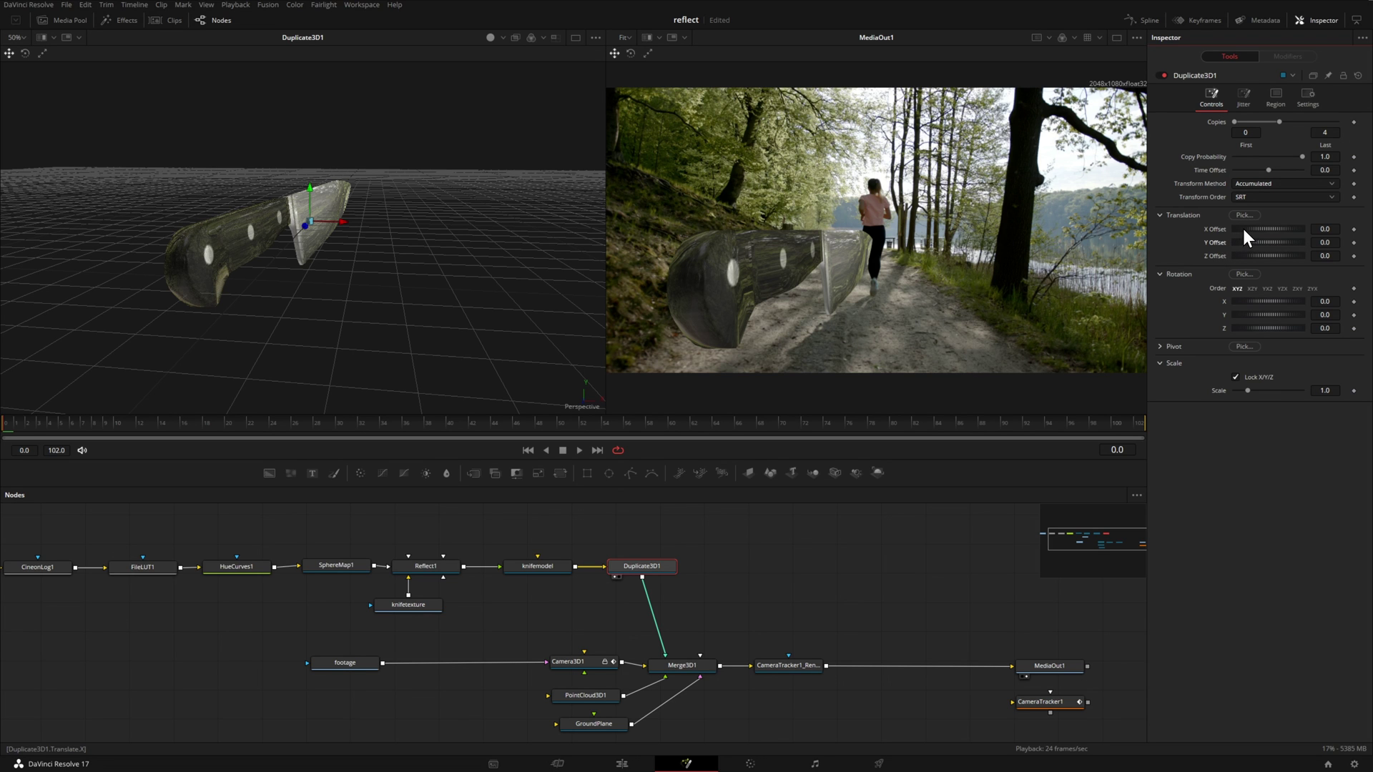
left_click_drag(1246, 228, 1261, 222)
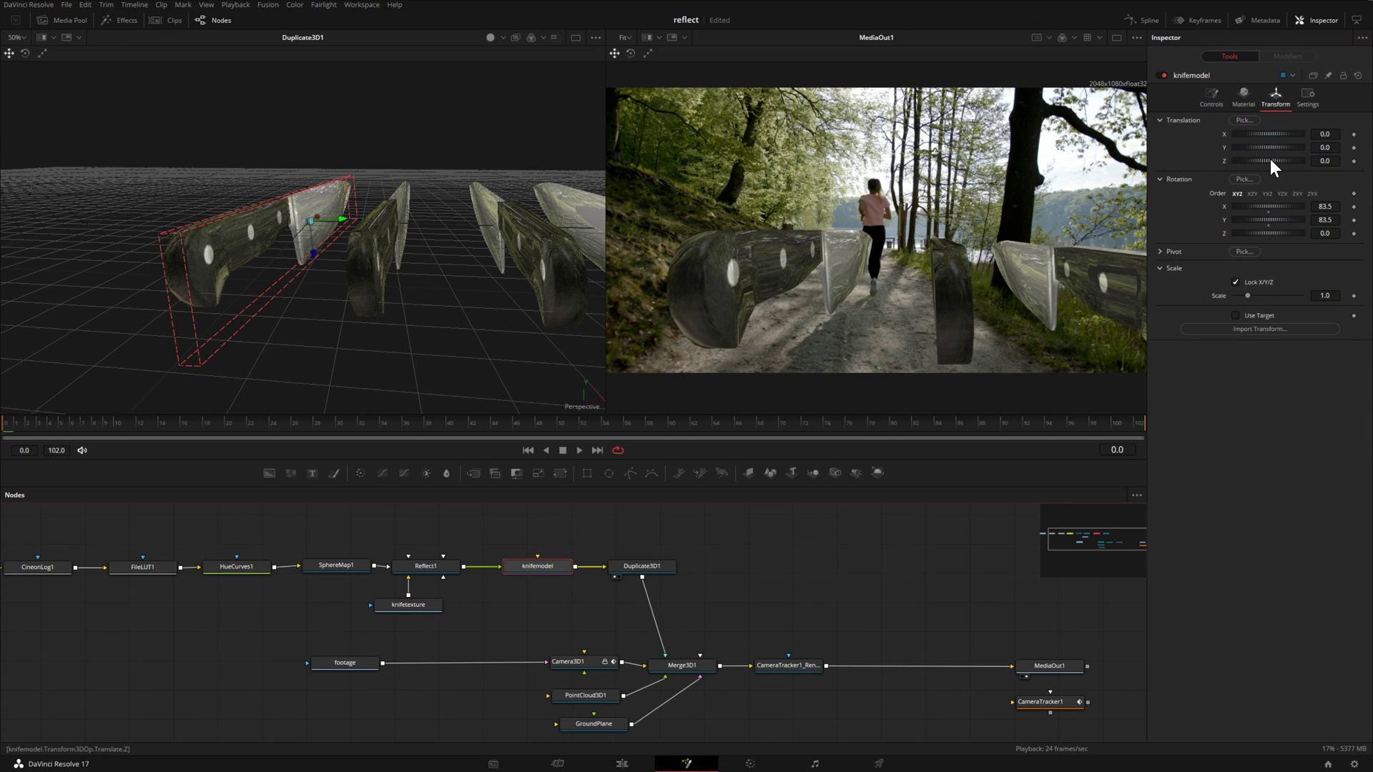
left_click_drag(1263, 158, 1259, 161)
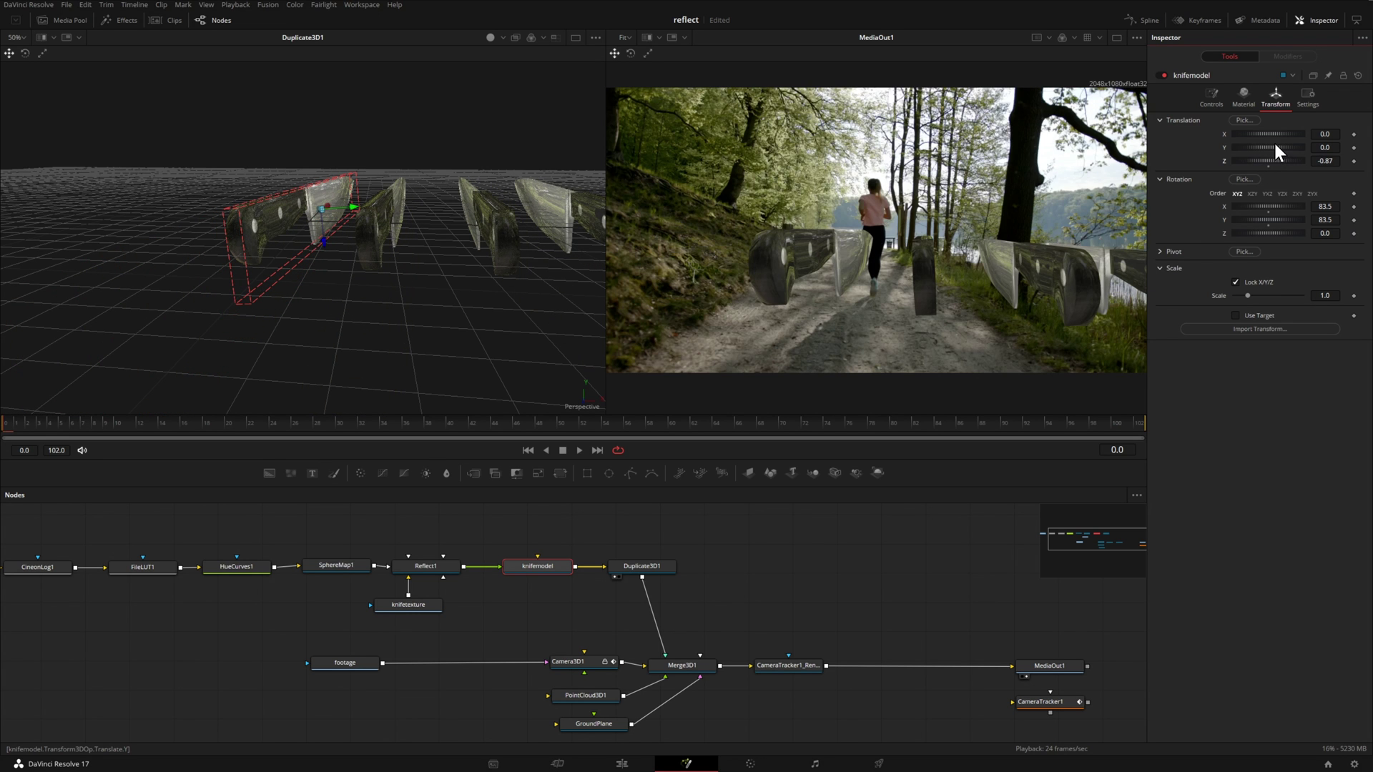
left_click_drag(1276, 136, 1264, 140)
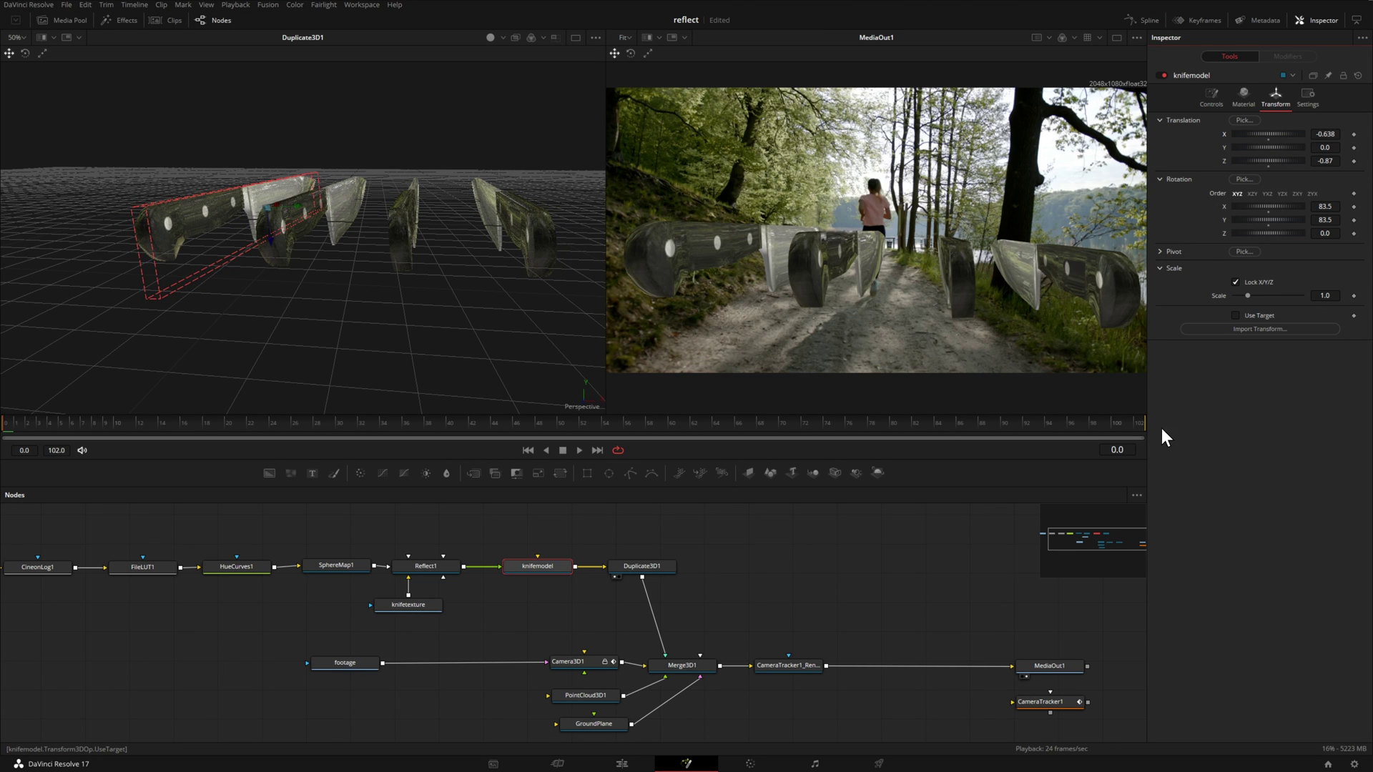
Step: Save the project with Ctrl+S, play the composite, and pick a tracked point in the footage
key("ctrl+s")
left_click(580, 451)
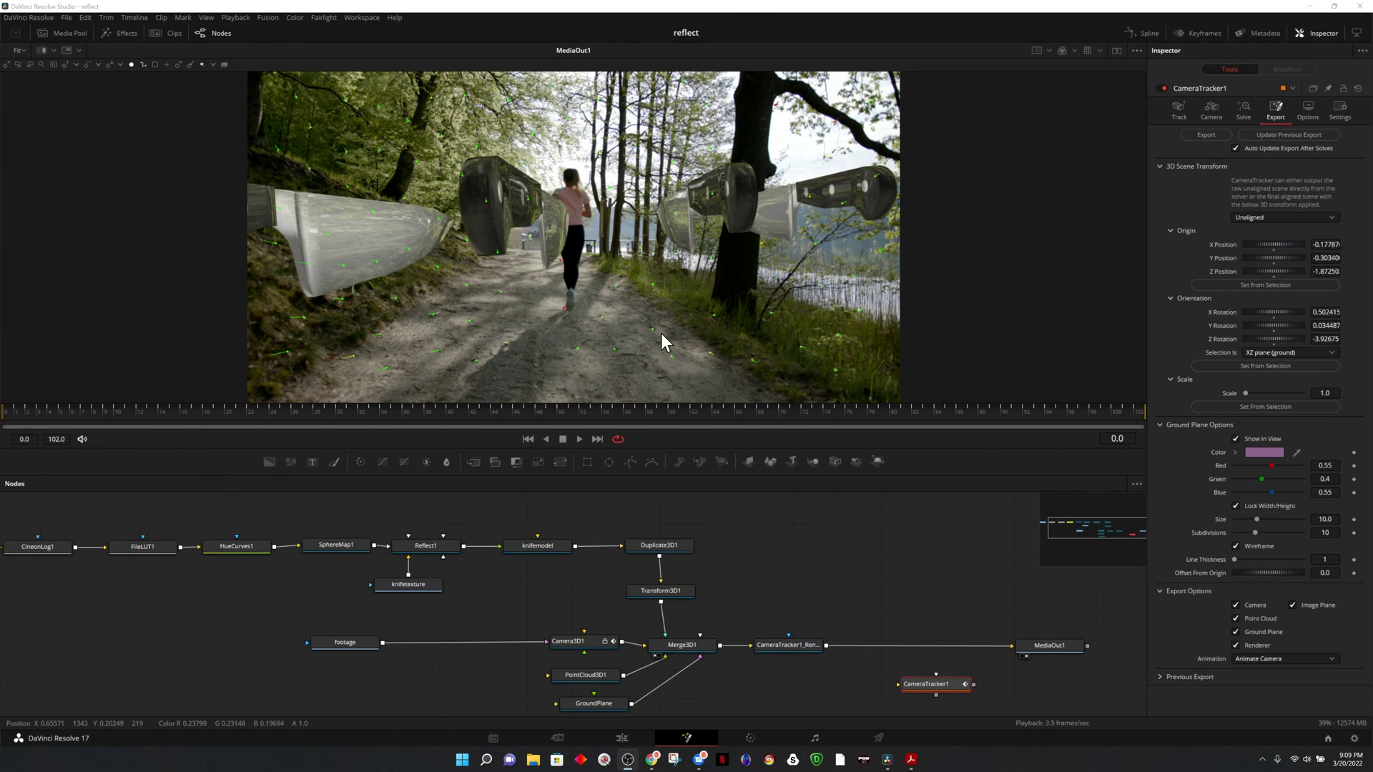
left_click(436, 349)
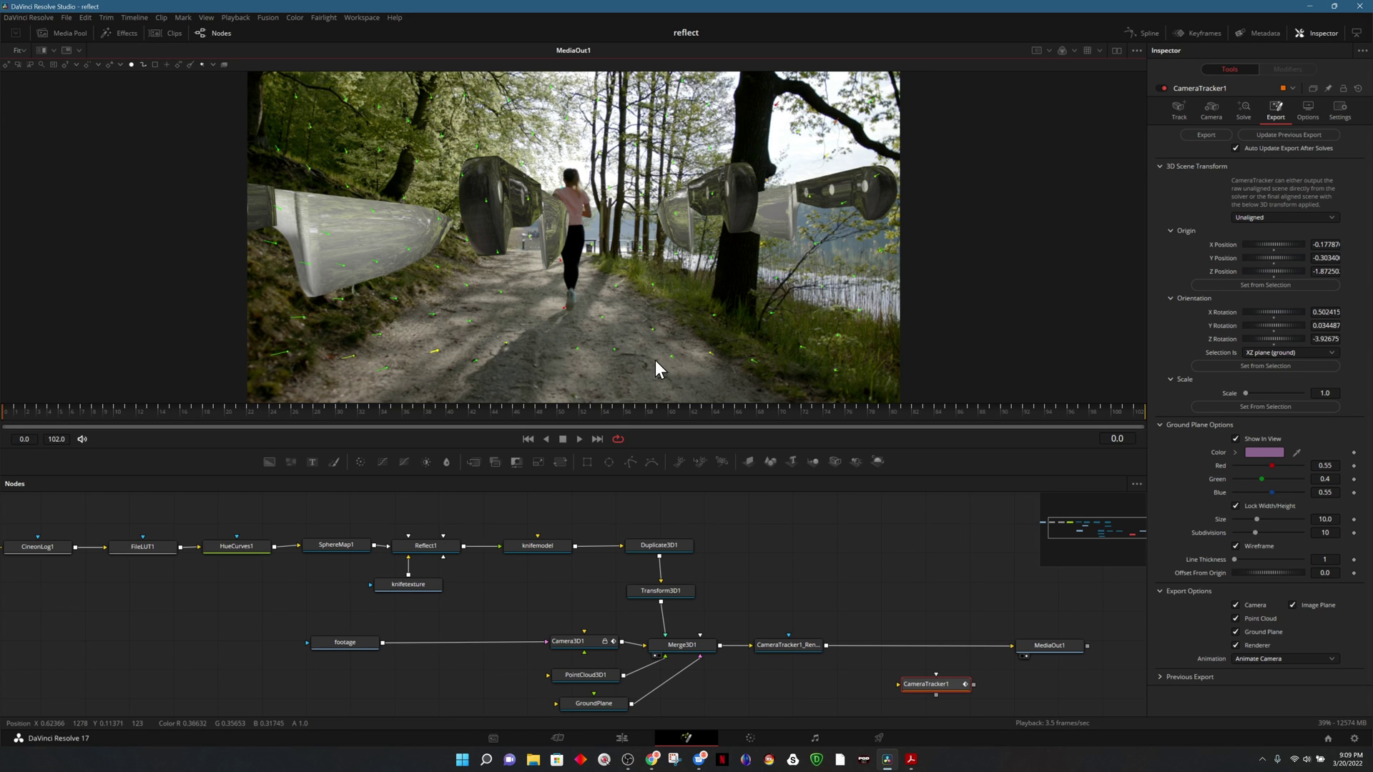
mouse_move(669, 357)
left_click(1276, 216)
Step: Set CameraTracker1's export Scale to 5.4, choose Aligned, and update the previous export
left_click(1258, 239)
left_click(1273, 216)
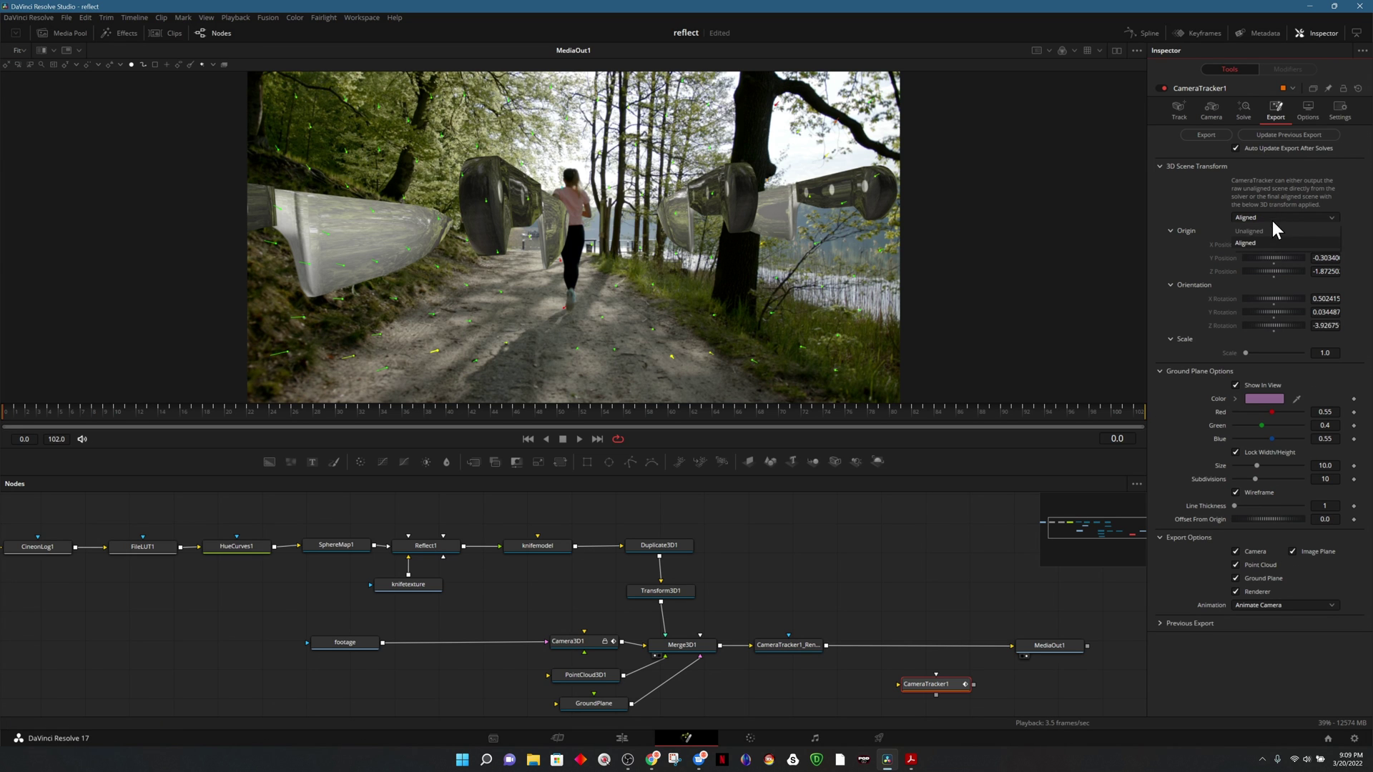
left_click(1263, 231)
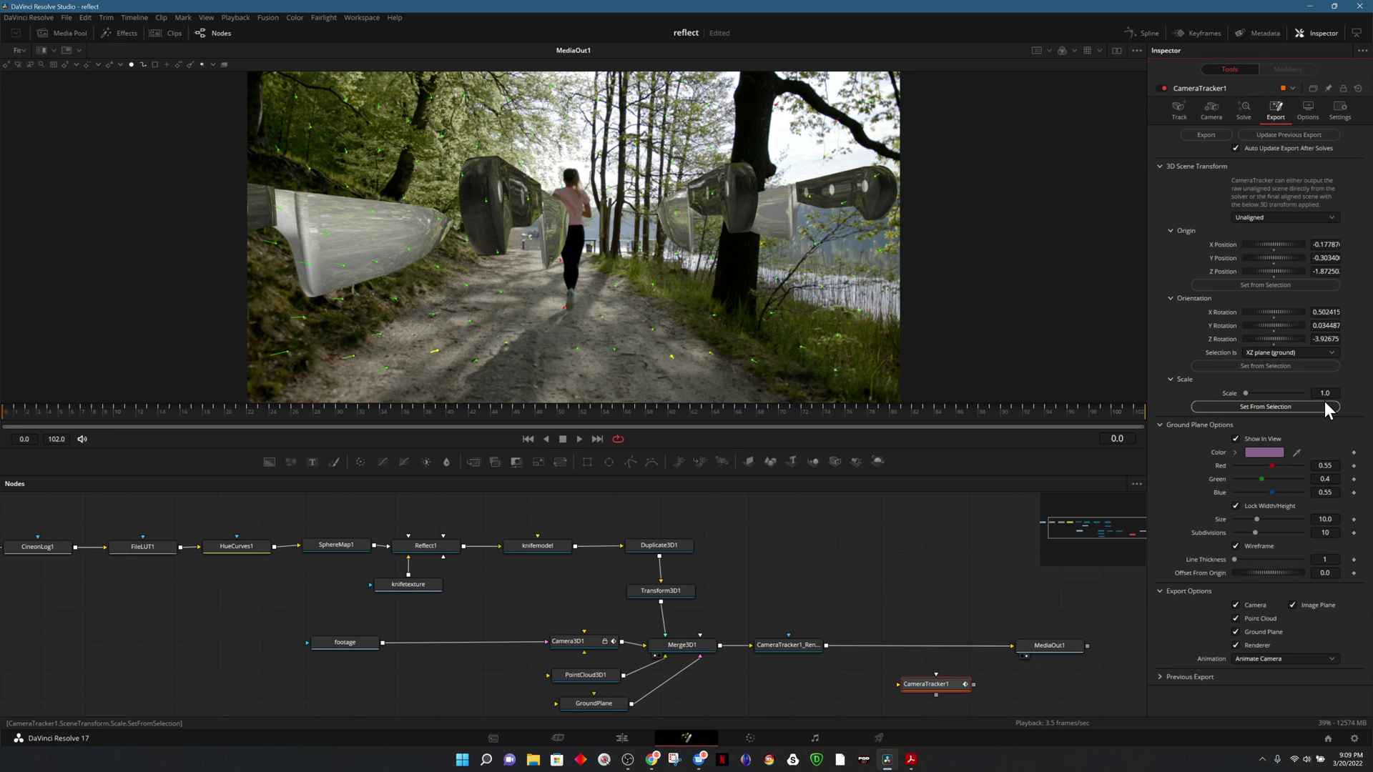
left_click(1321, 406)
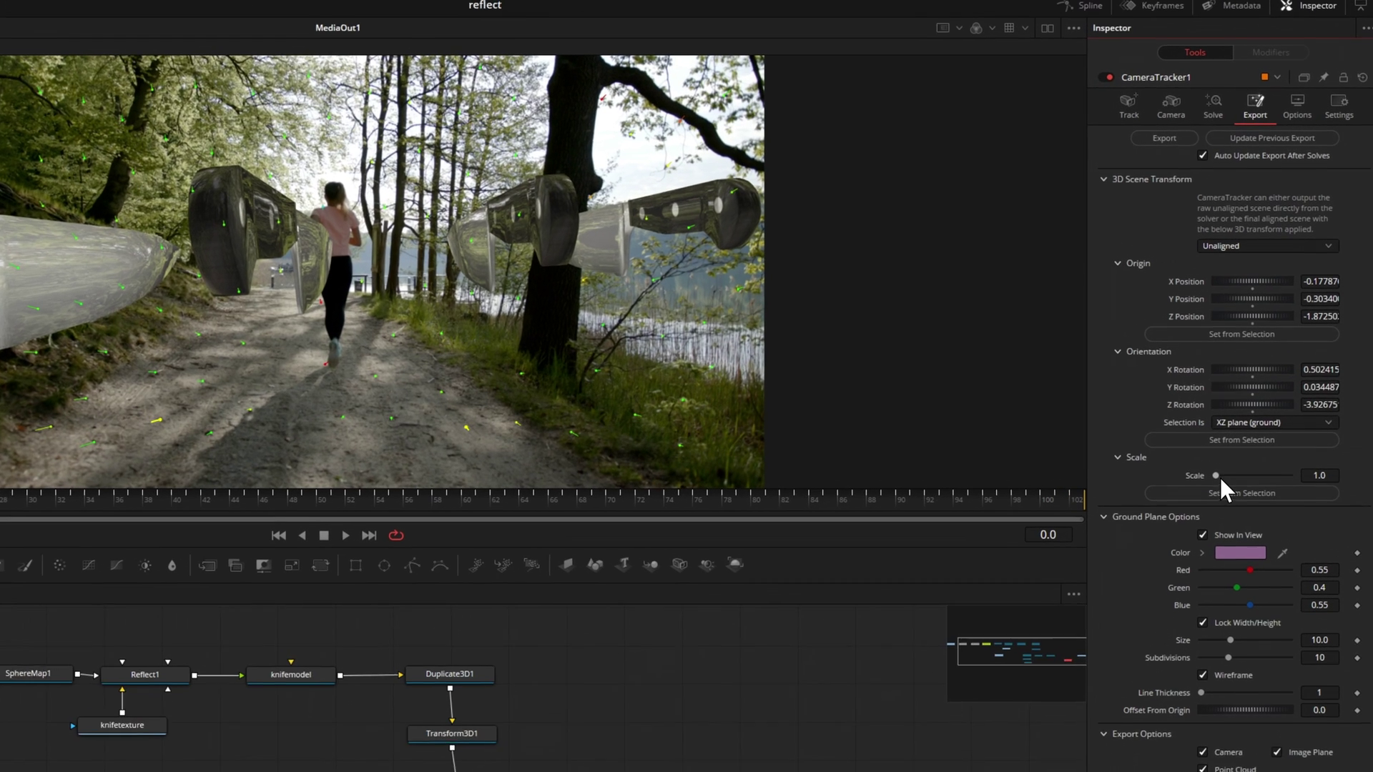
left_click_drag(1213, 479, 1214, 479)
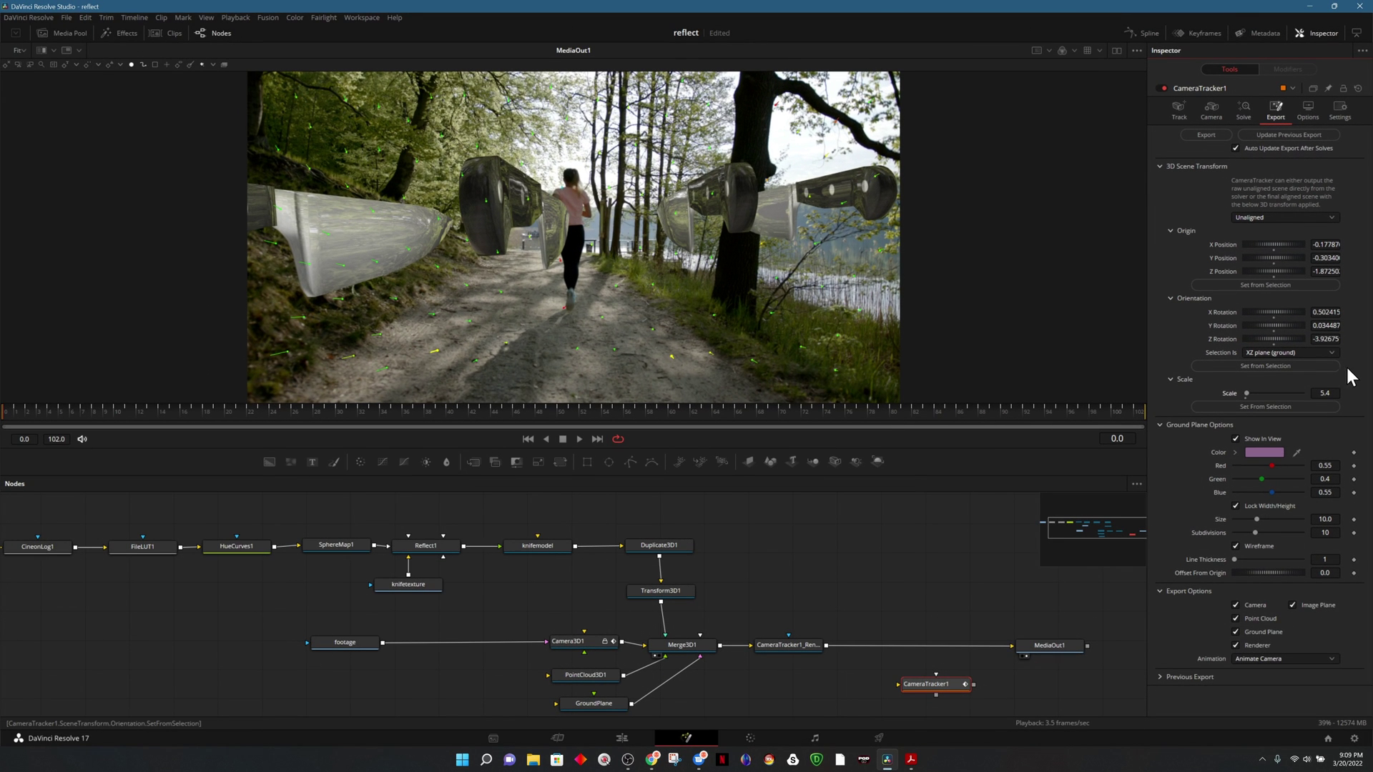
left_click(1264, 217)
left_click(1267, 243)
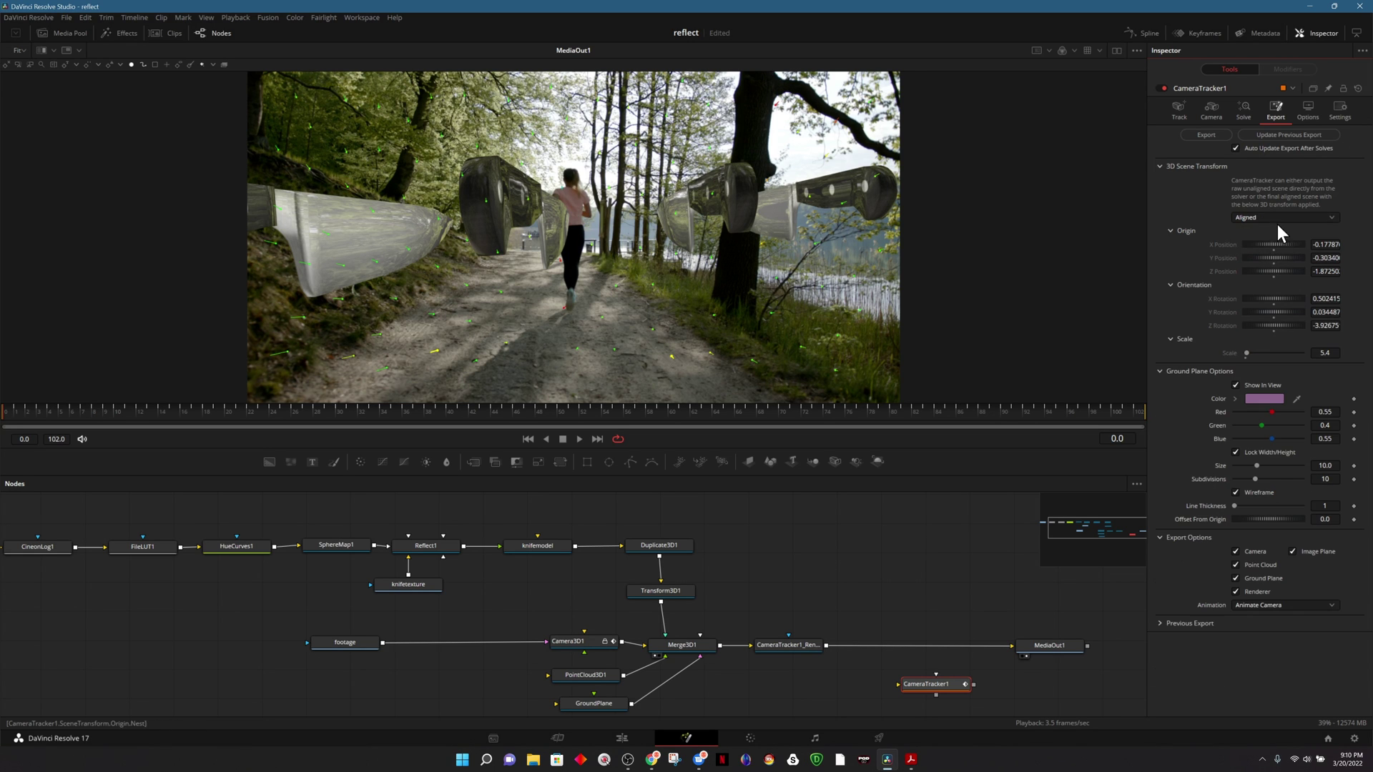
left_click(1284, 136)
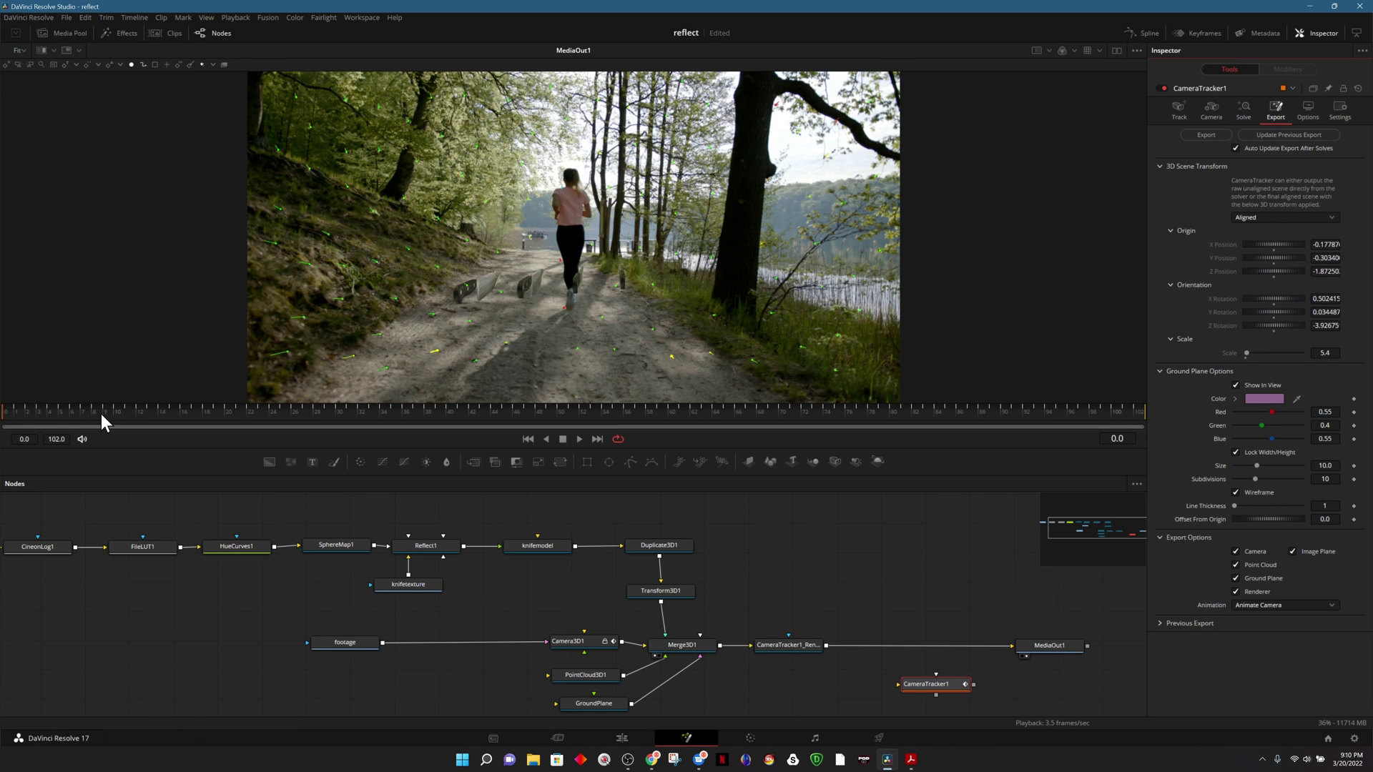
Step: Scrub from frame 1 and play the composite to check the knives along the path
left_click(20, 413)
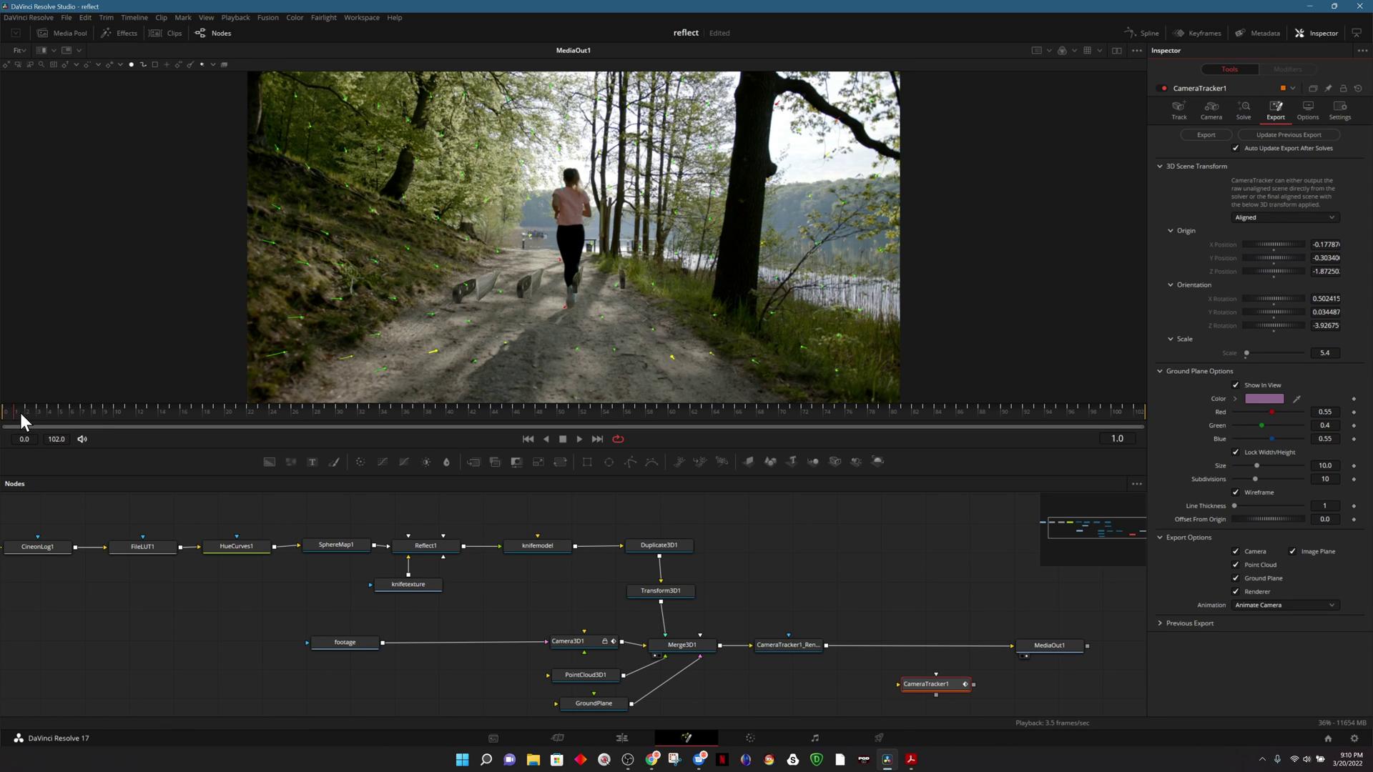
left_click_drag(101, 412, 906, 418)
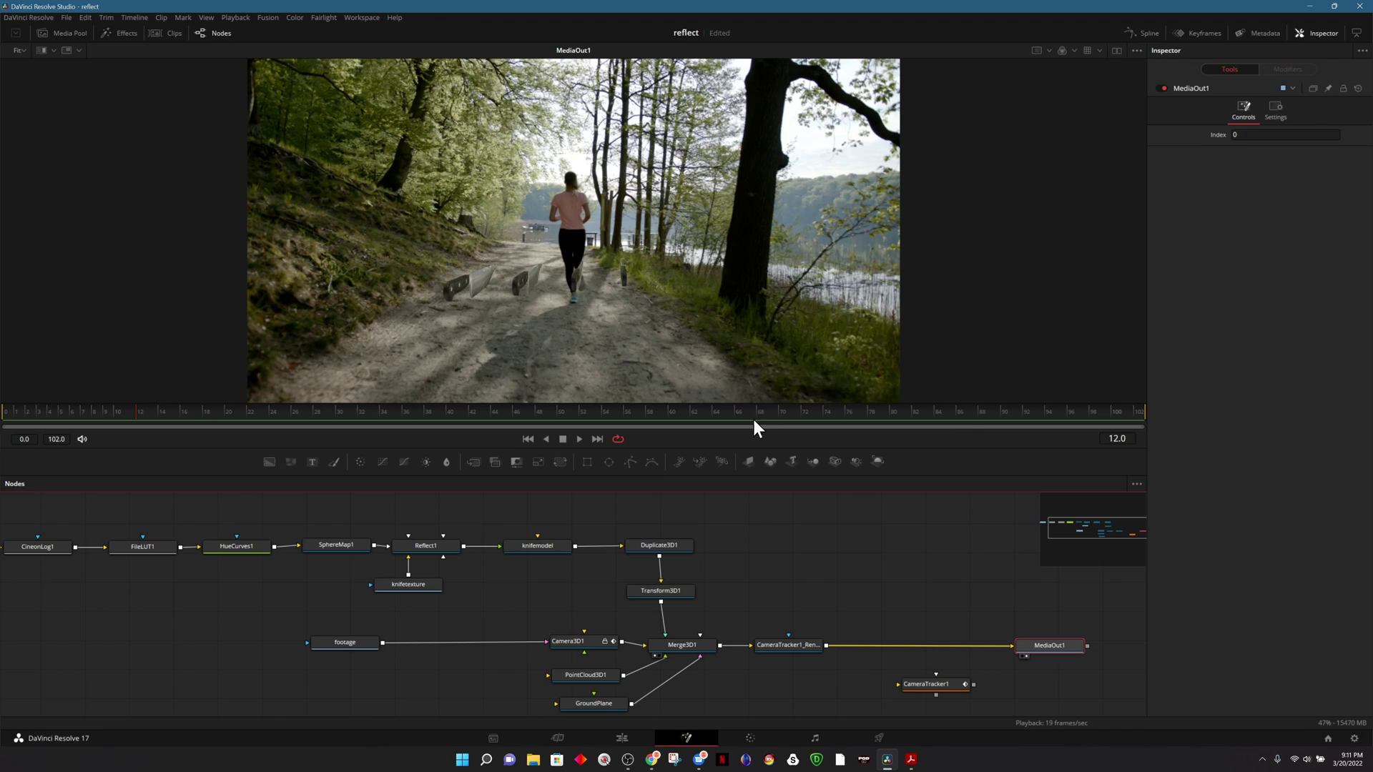
left_click(579, 439)
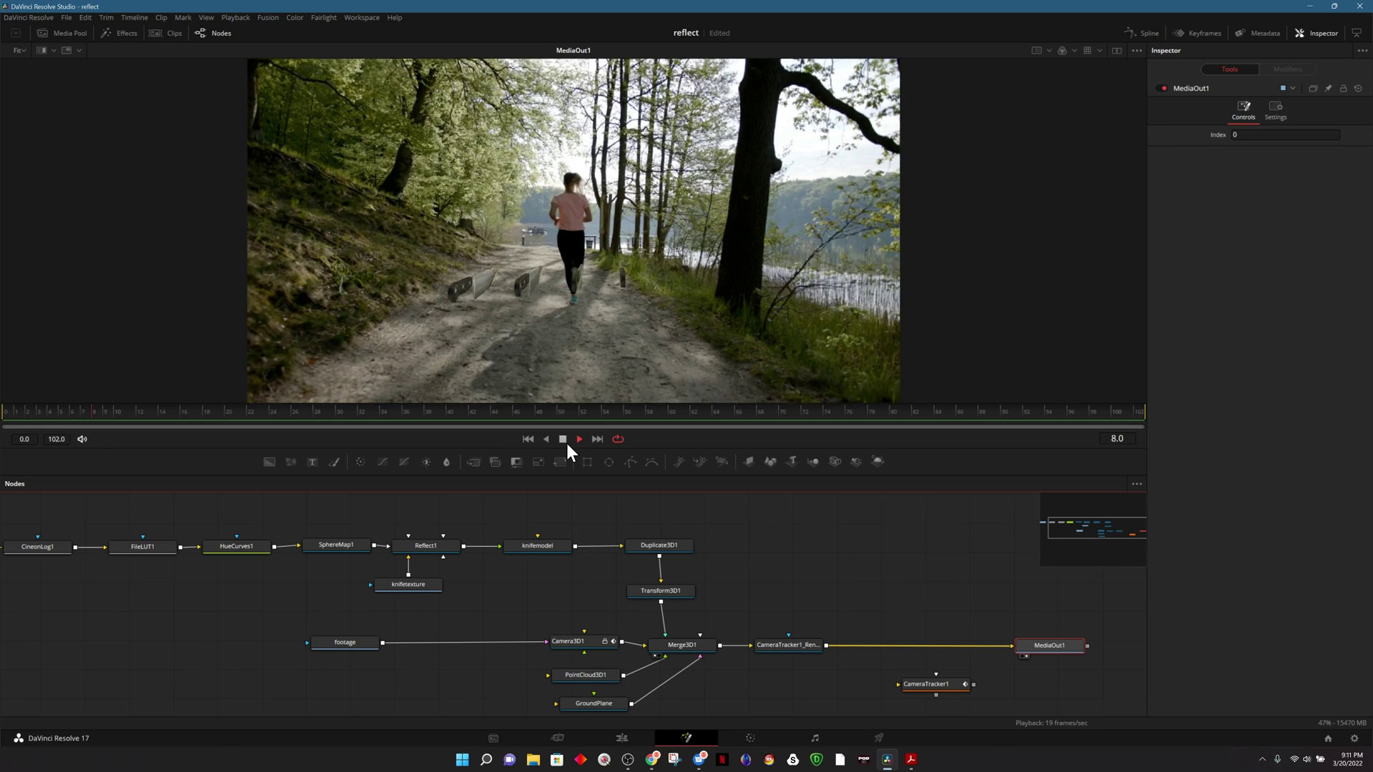
left_click(562, 439)
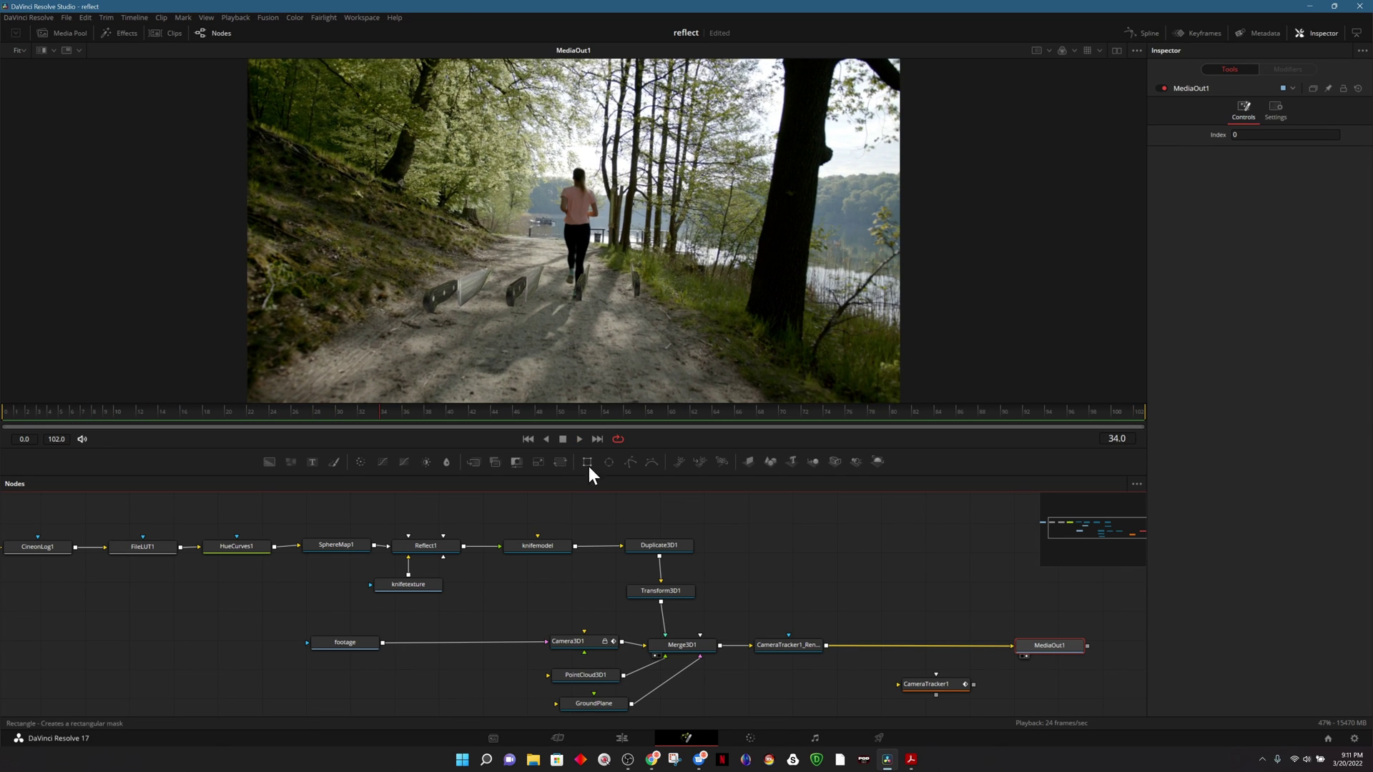
Step: Move Transform3D1 to translation Y 1.122 and Z -0.01, then replay the composite from frame 0
left_click(666, 591)
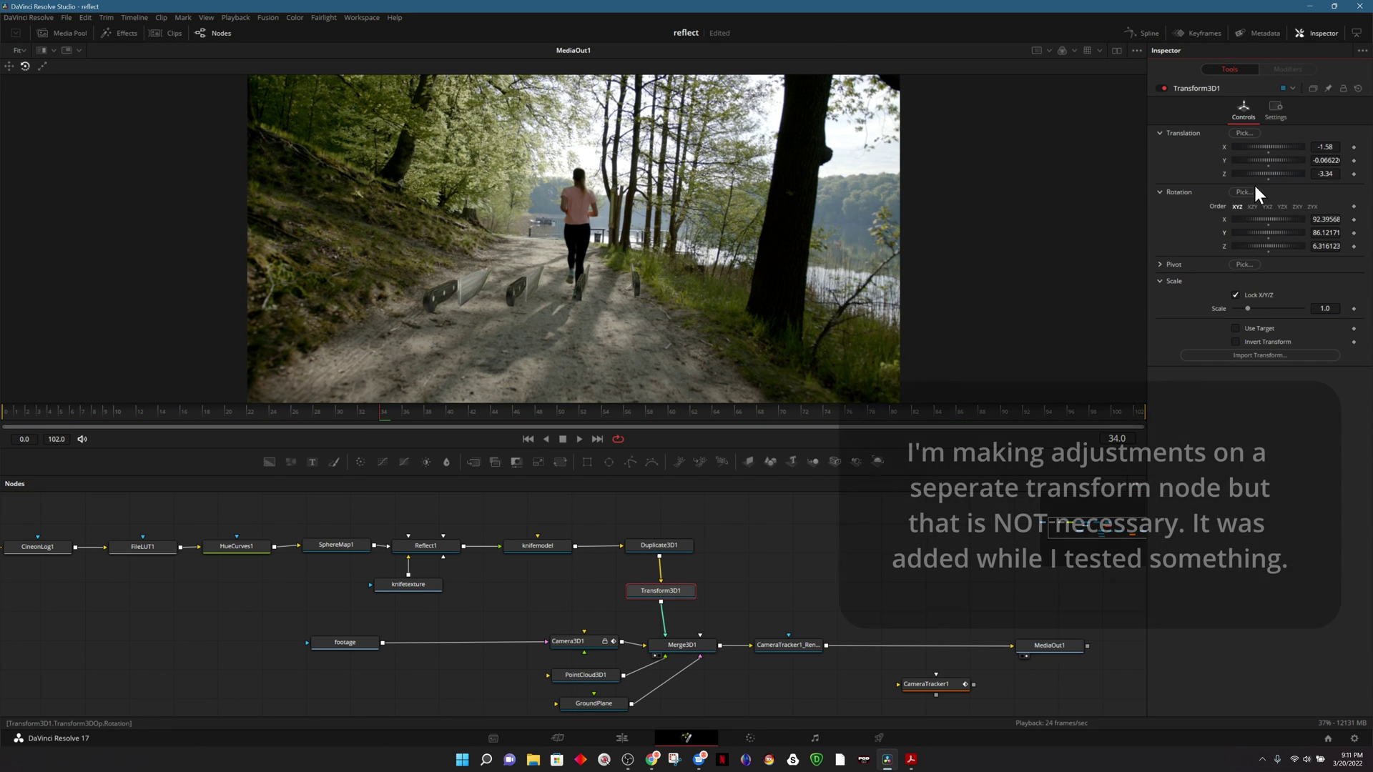
left_click_drag(1260, 173, 1272, 155)
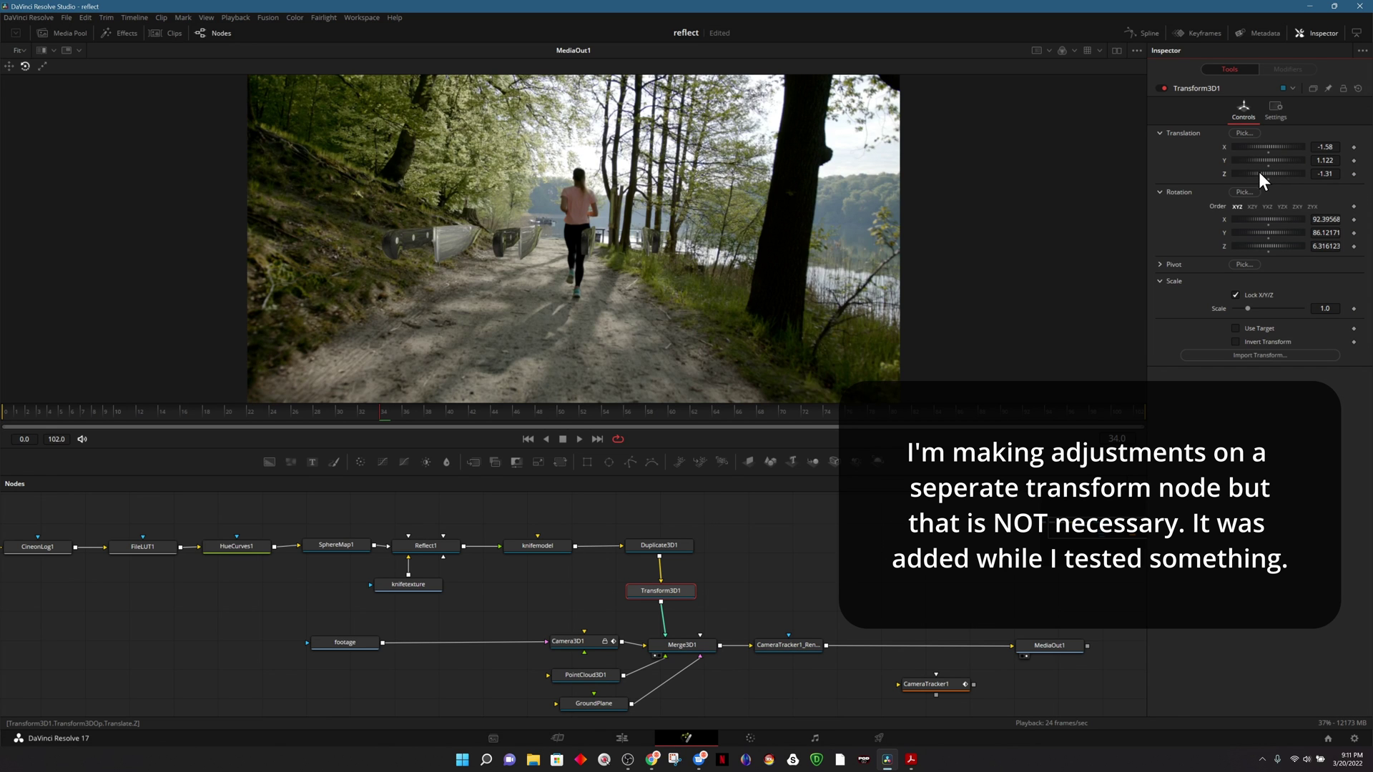
left_click_drag(1258, 172, 1255, 173)
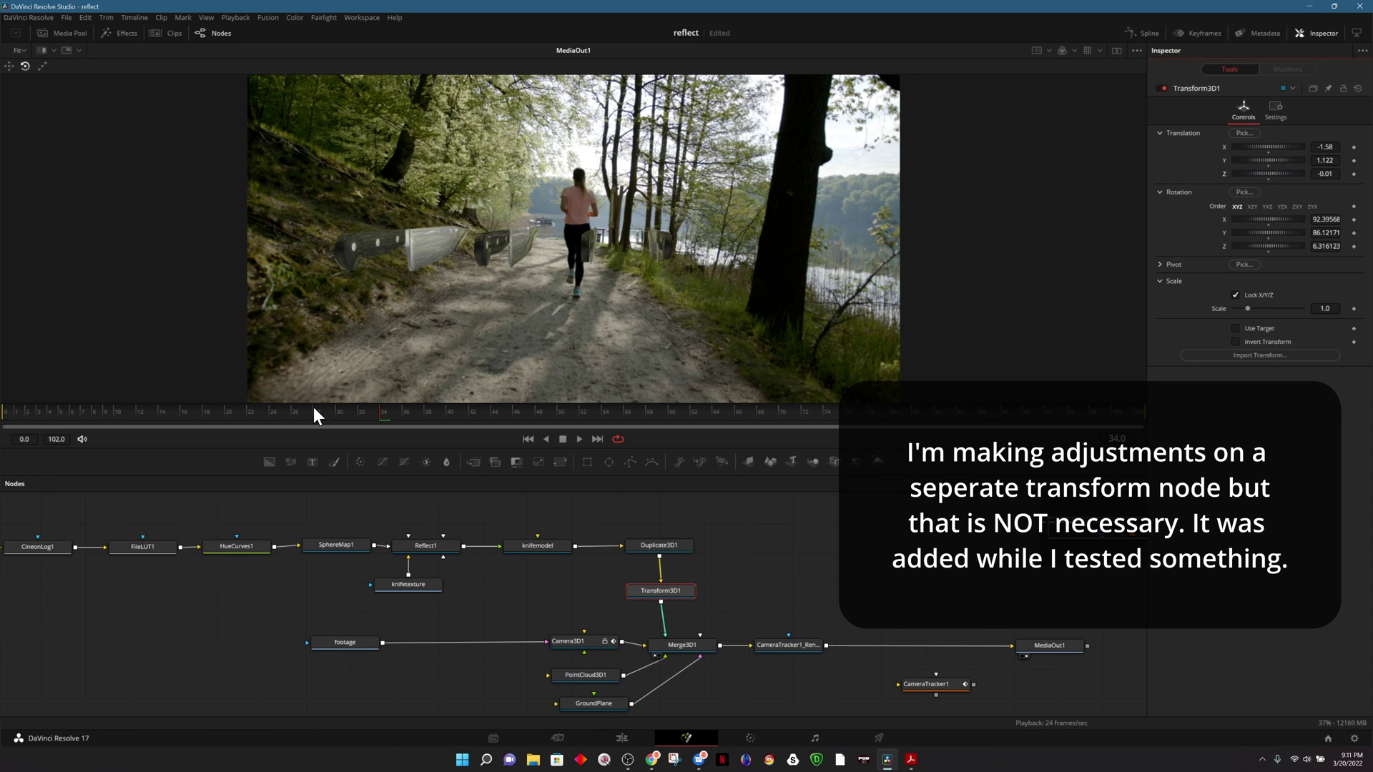
left_click(42, 416)
left_click_drag(42, 422, 7, 422)
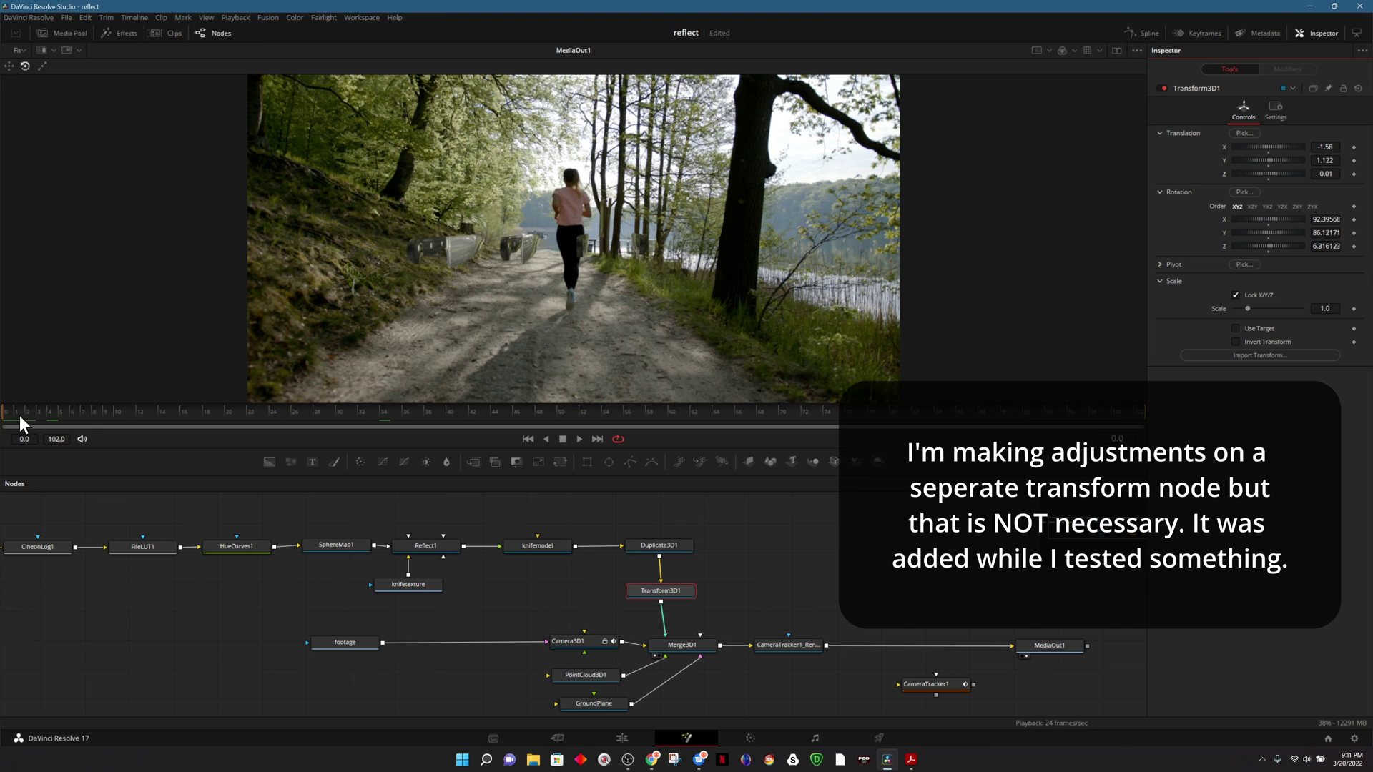
key("space")
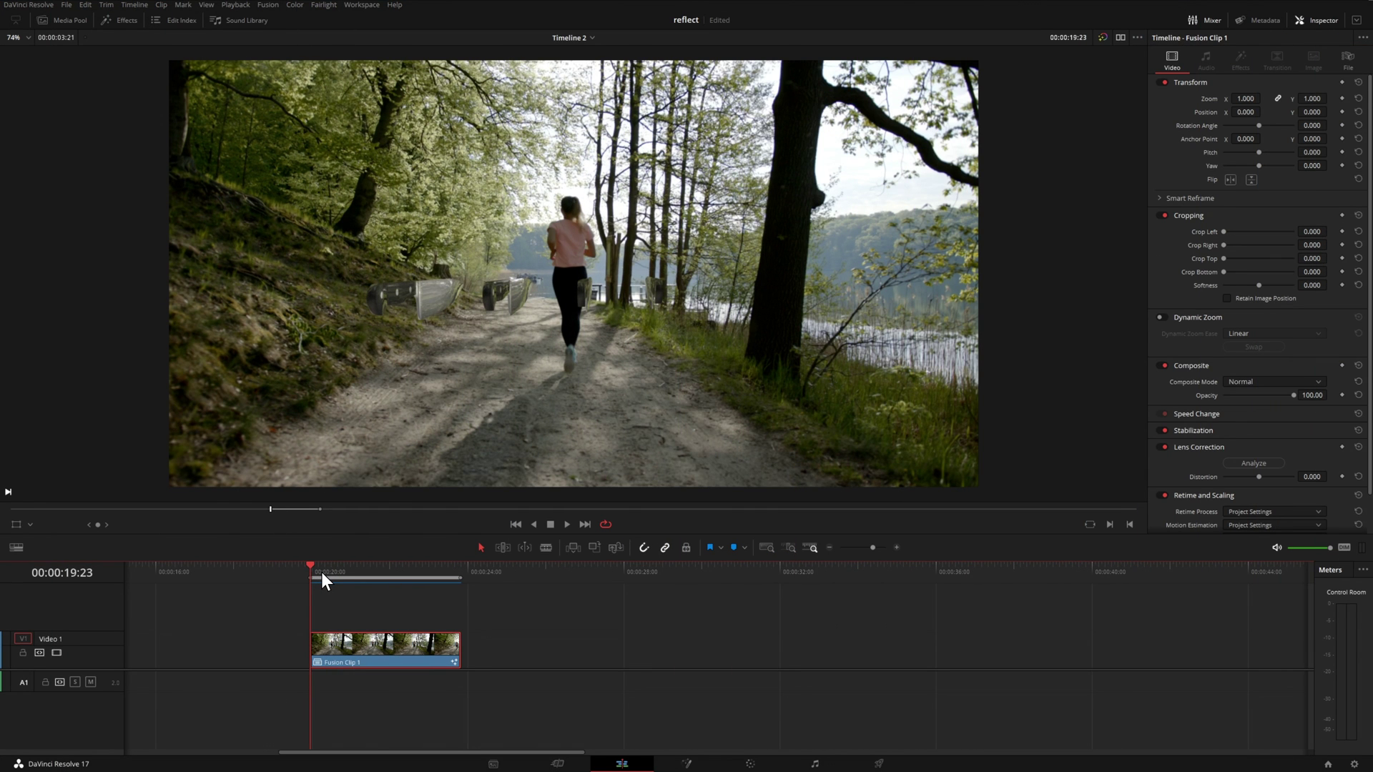
Step: Play Fusion Clip 1 on Timeline 2 to watch the knives beside the runner
key("space")
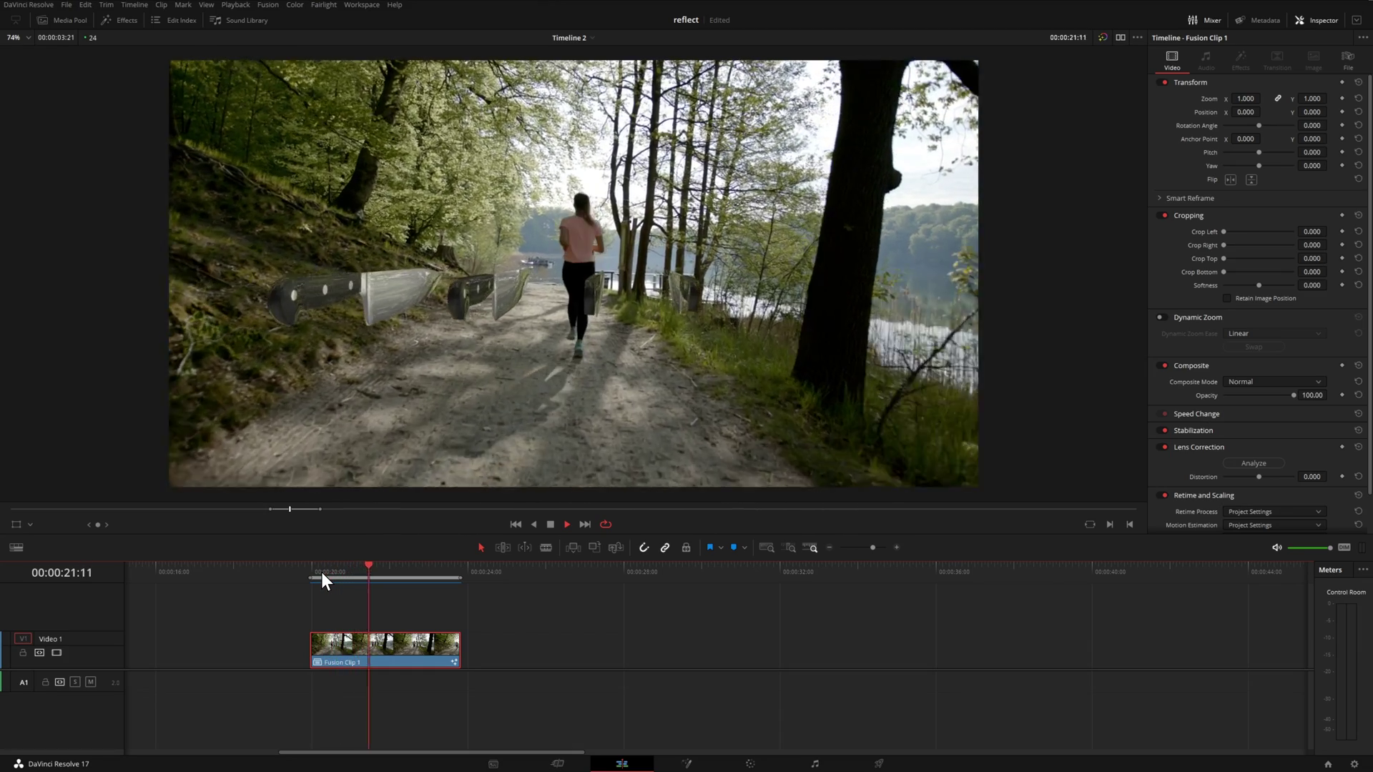